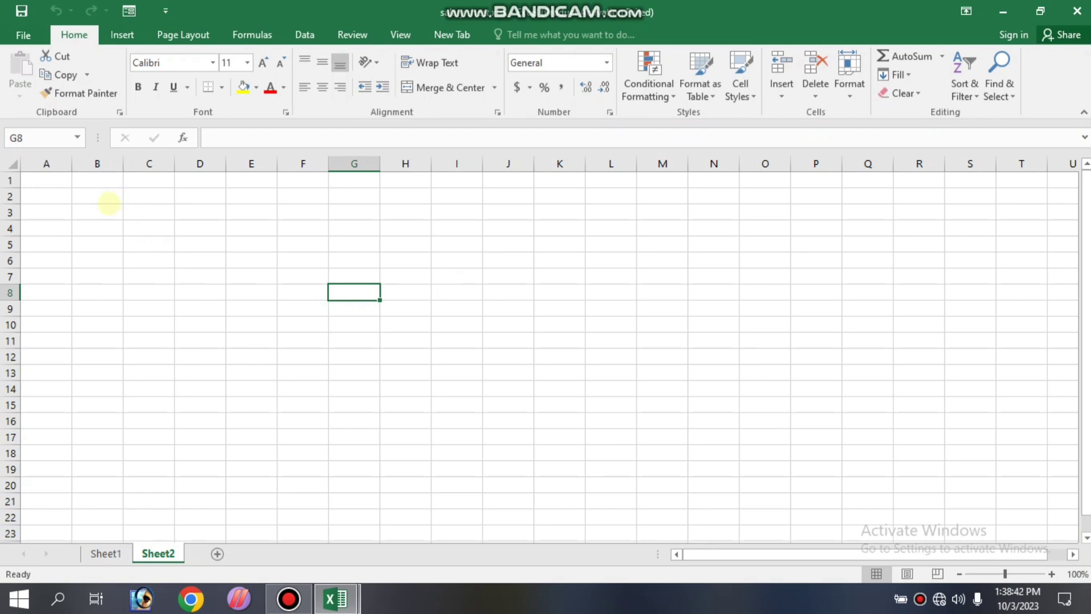
Merge A1:L2 into one cell and enter the title SALARY SHEET
click(83, 276)
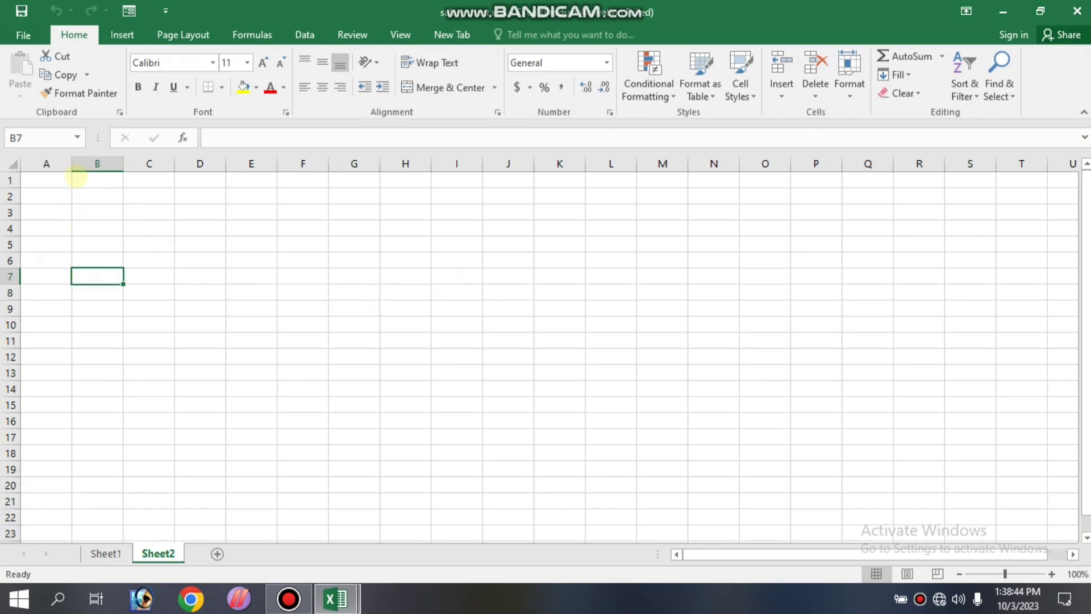
click(79, 179)
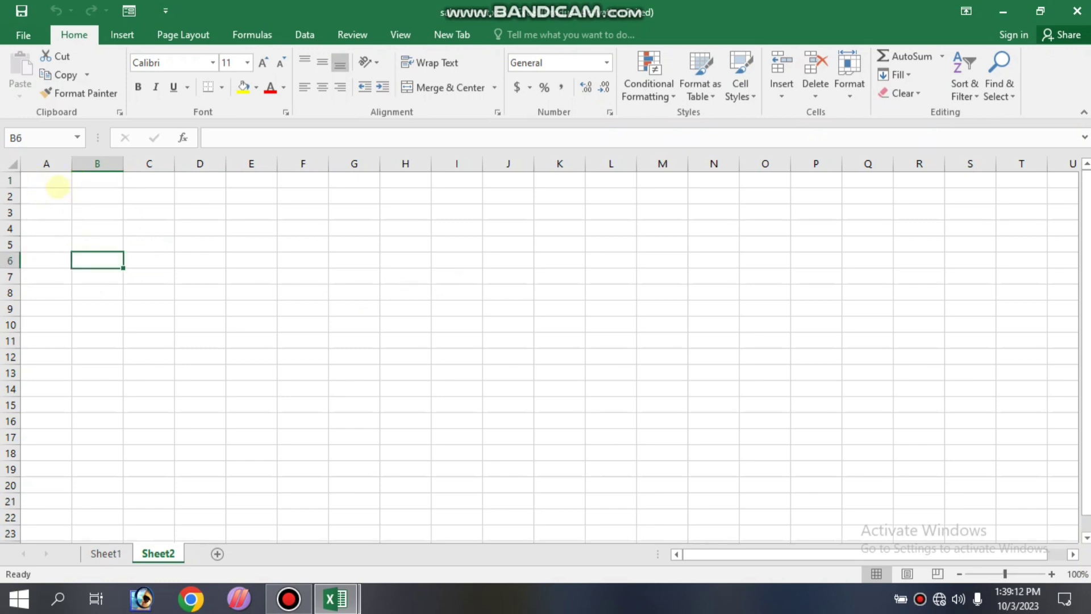
drag(36, 179, 626, 201)
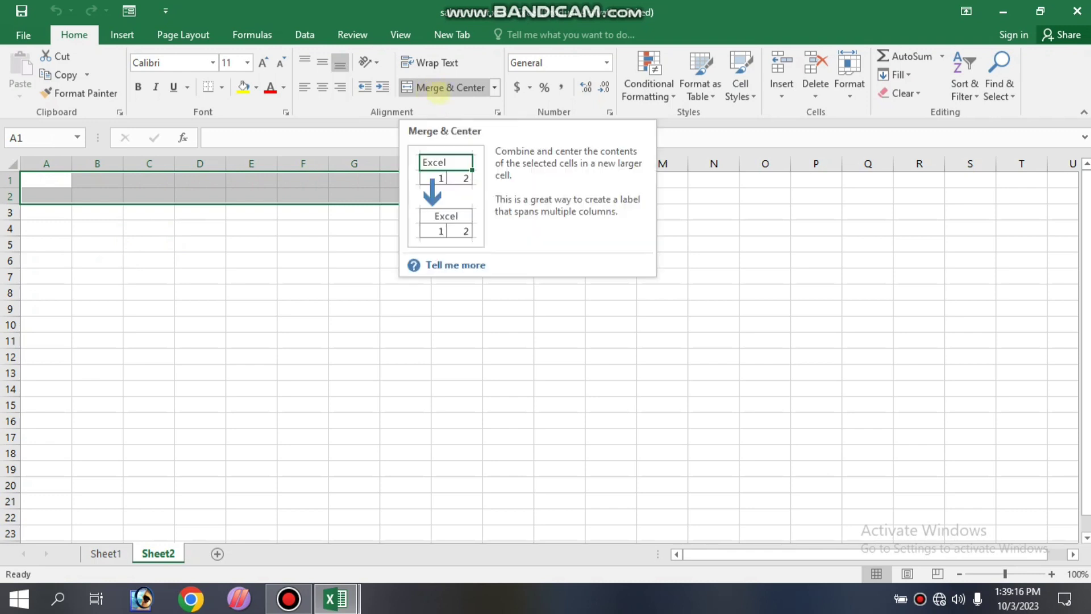
click(433, 88)
click(353, 287)
click(301, 196)
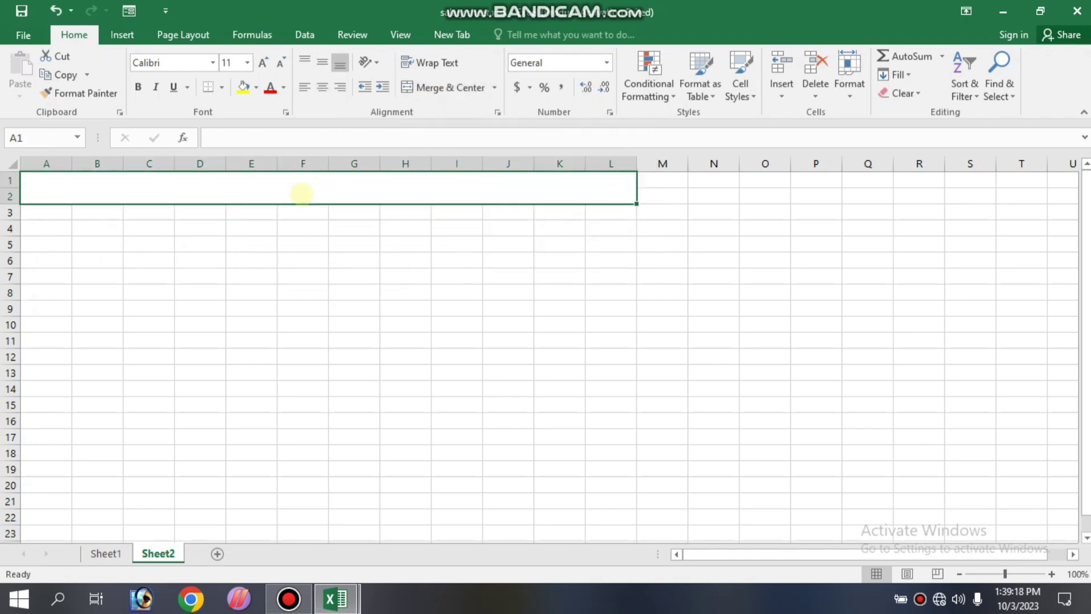
text(S)
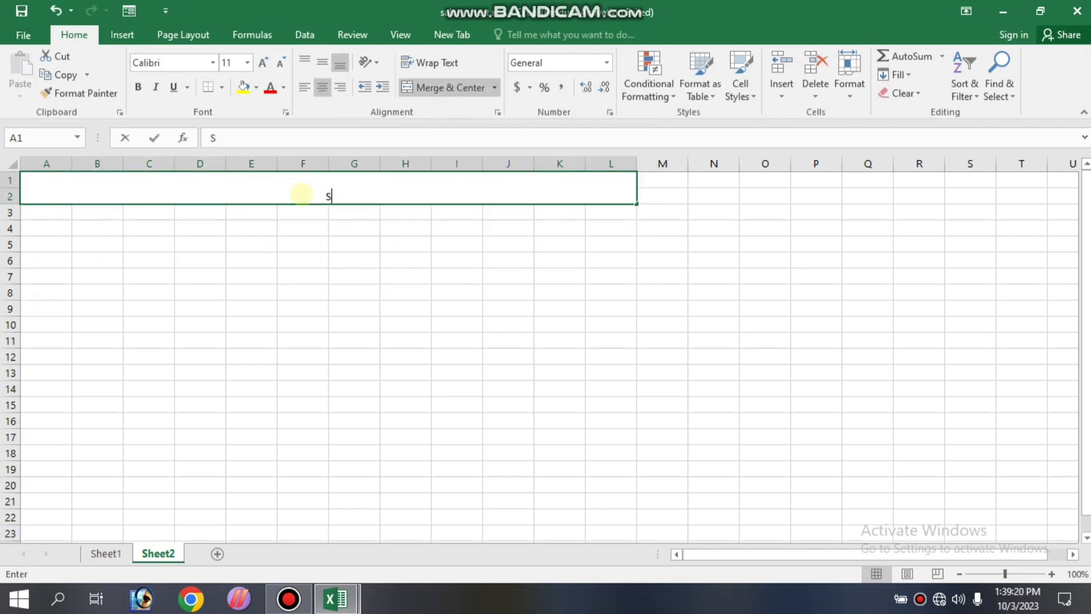
text(L)
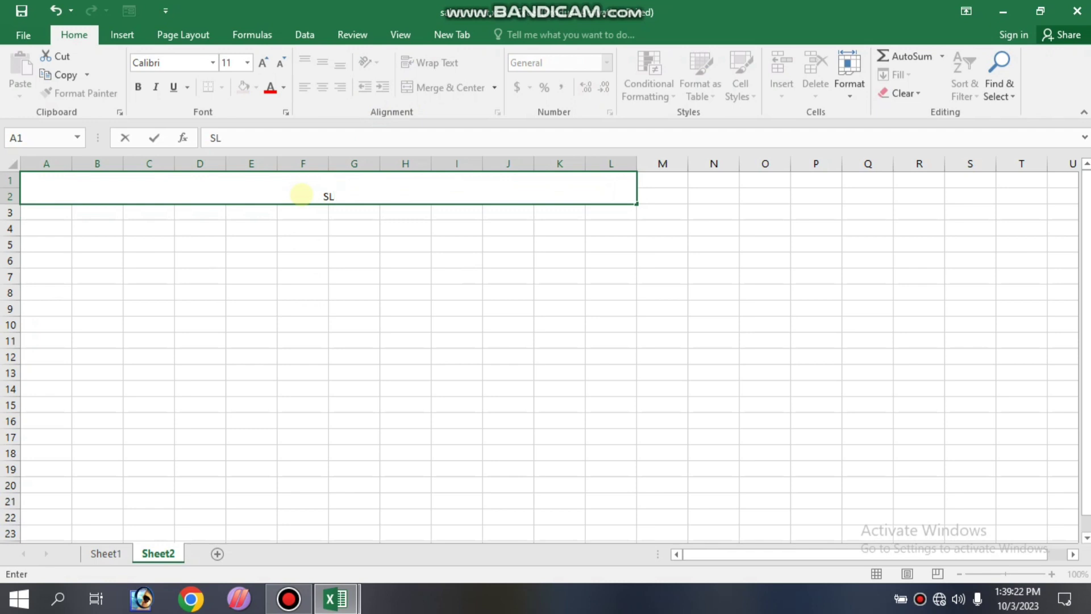
key(BackSpace)
text(ALARY)
text( SHEET)
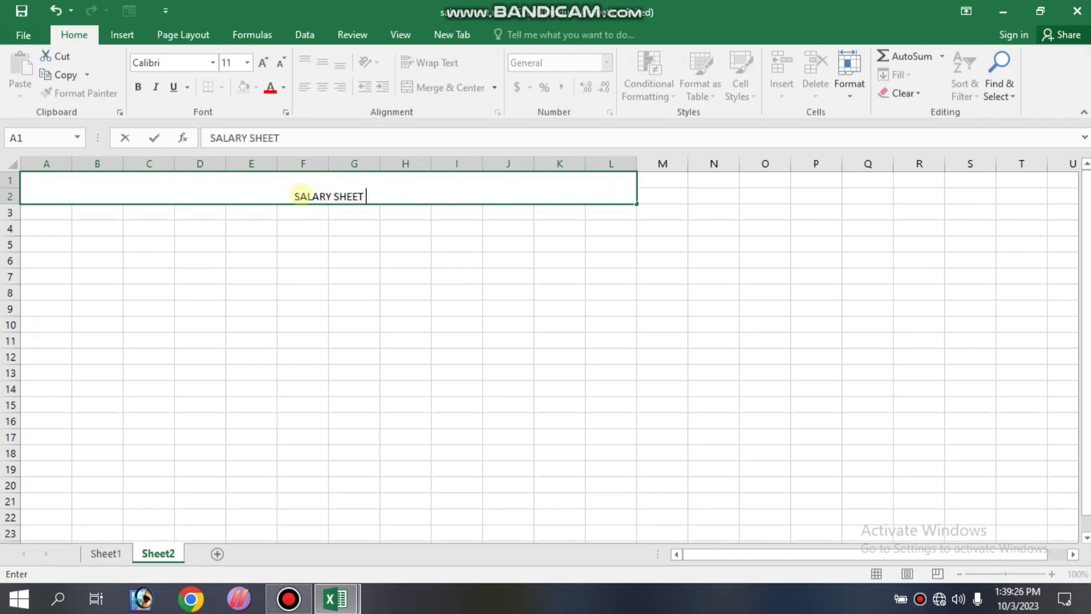
click(351, 243)
Format the title middle-aligned, bold Arial Black size 20 with yellow fill
click(353, 195)
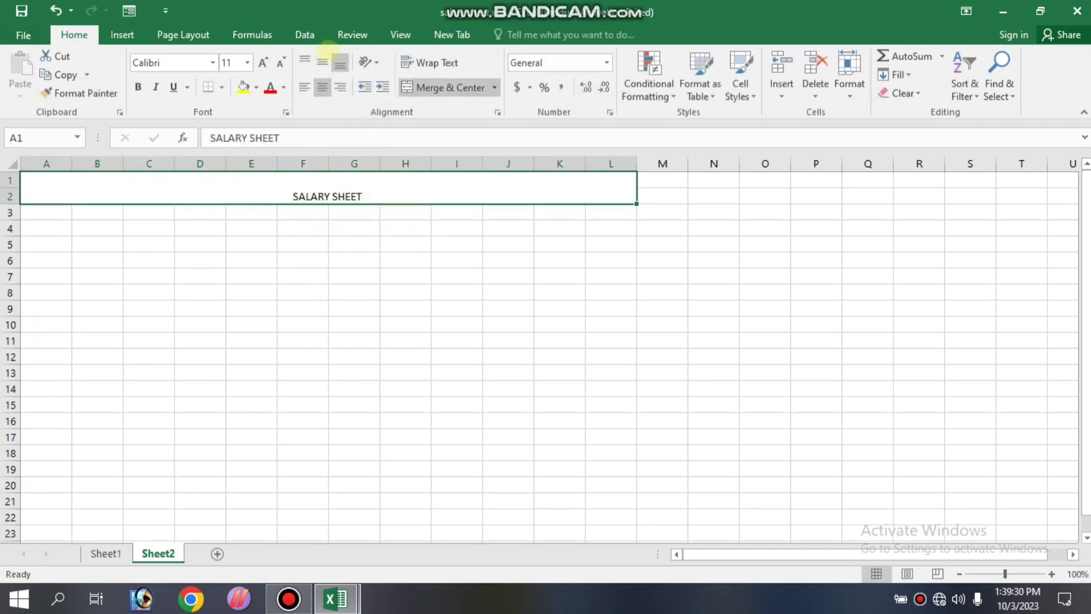
click(322, 61)
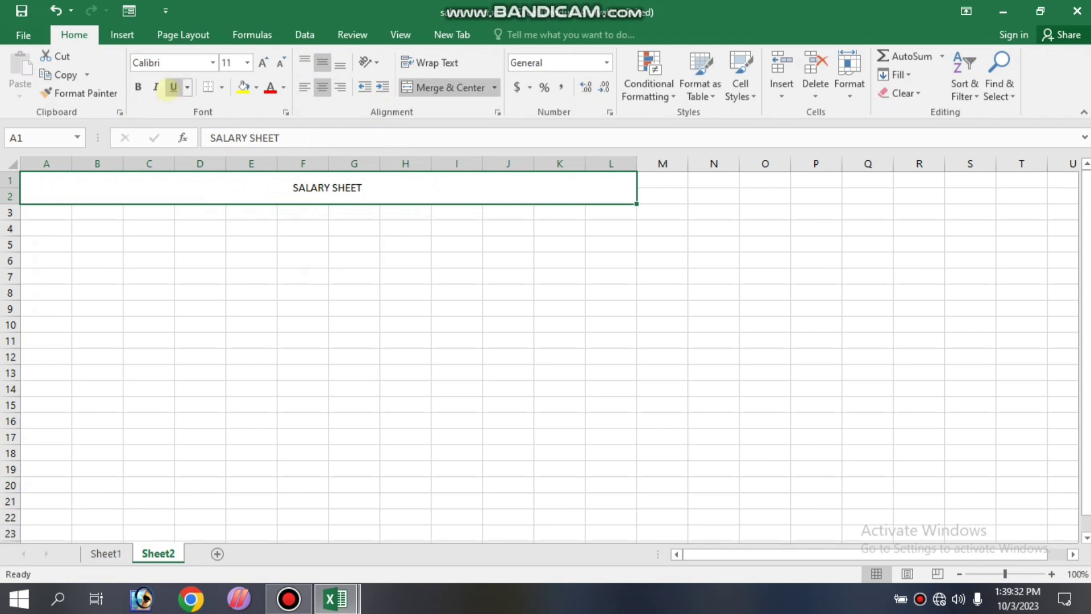
click(139, 87)
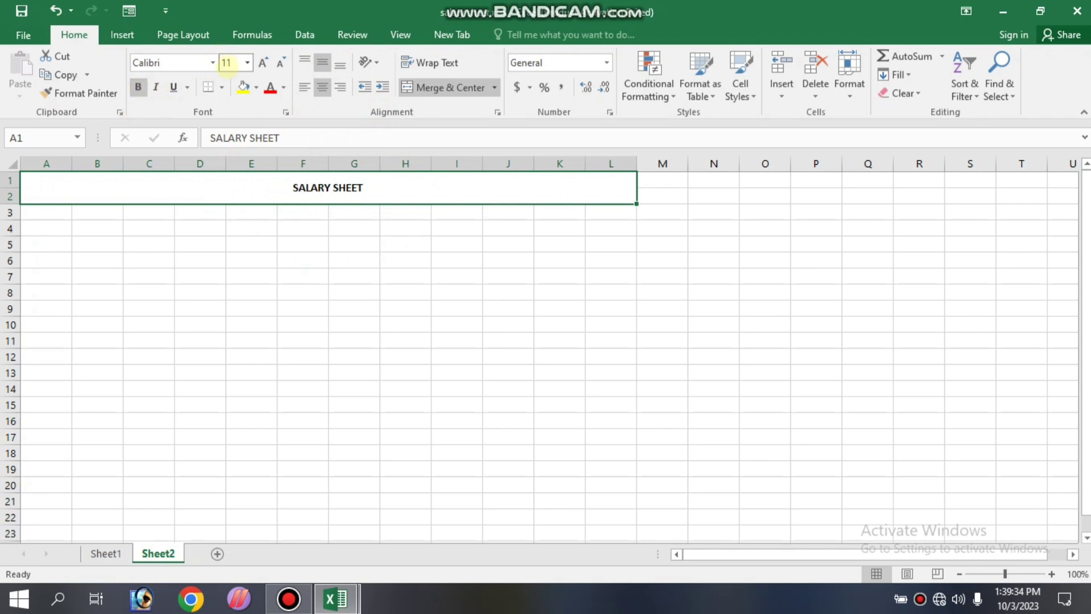
click(212, 63)
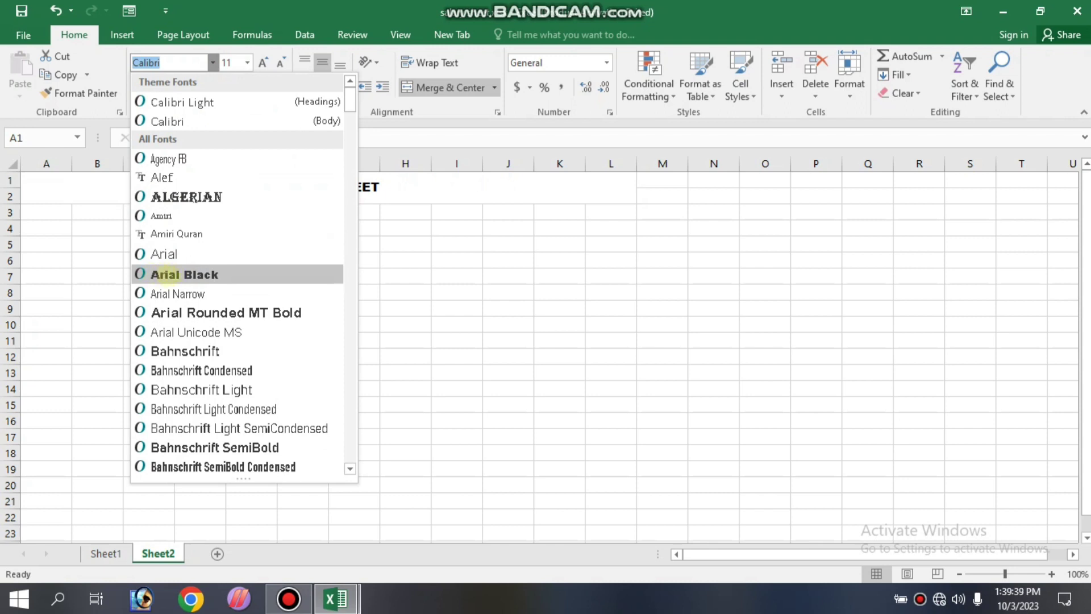
click(164, 274)
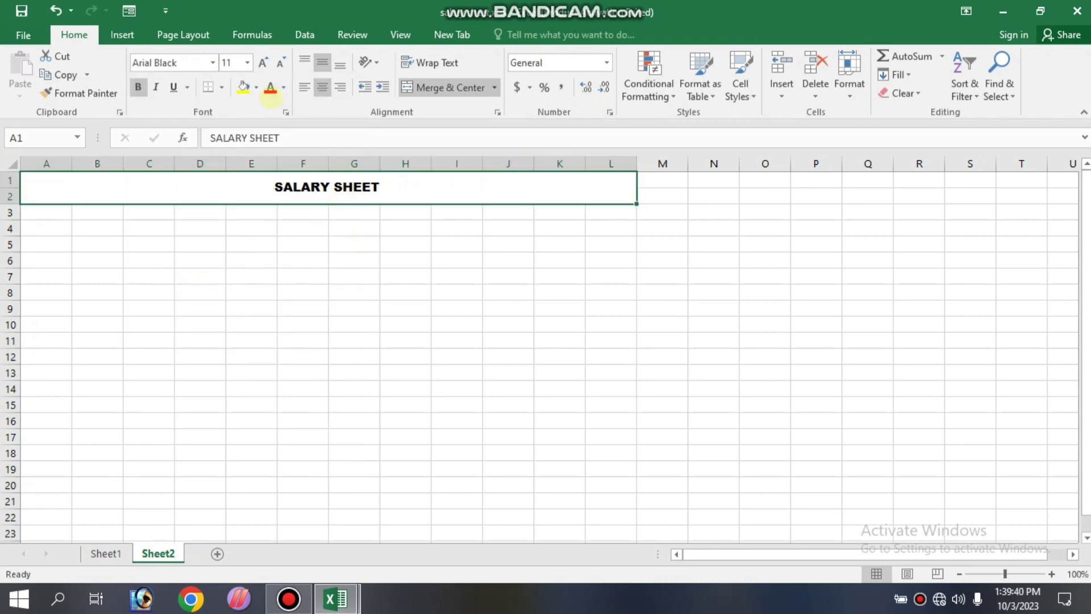
click(262, 63)
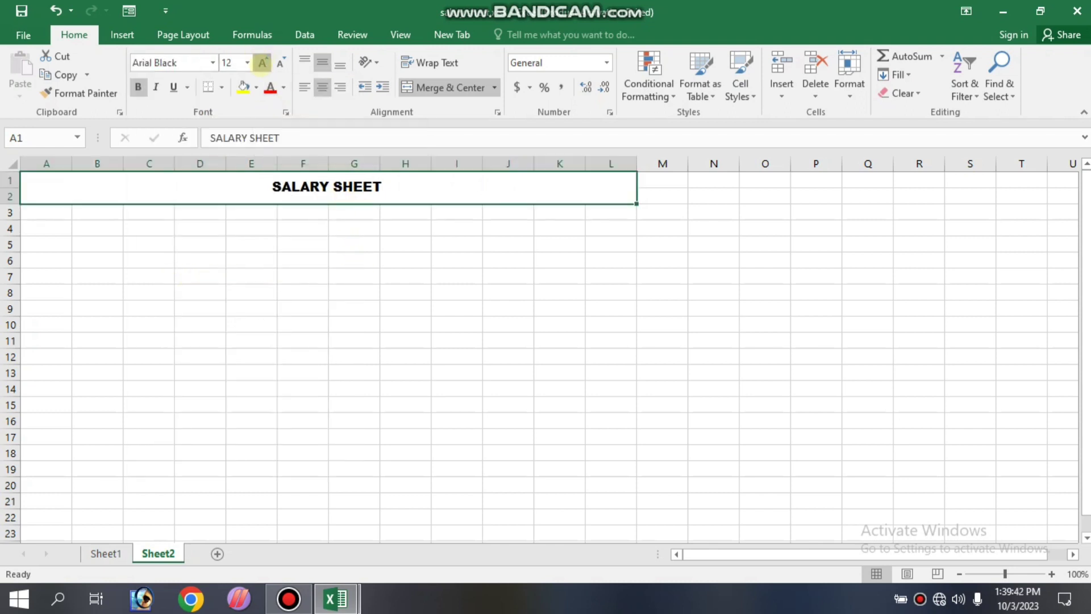
click(262, 64)
click(262, 64)
click(262, 64)
click(262, 64)
click(355, 243)
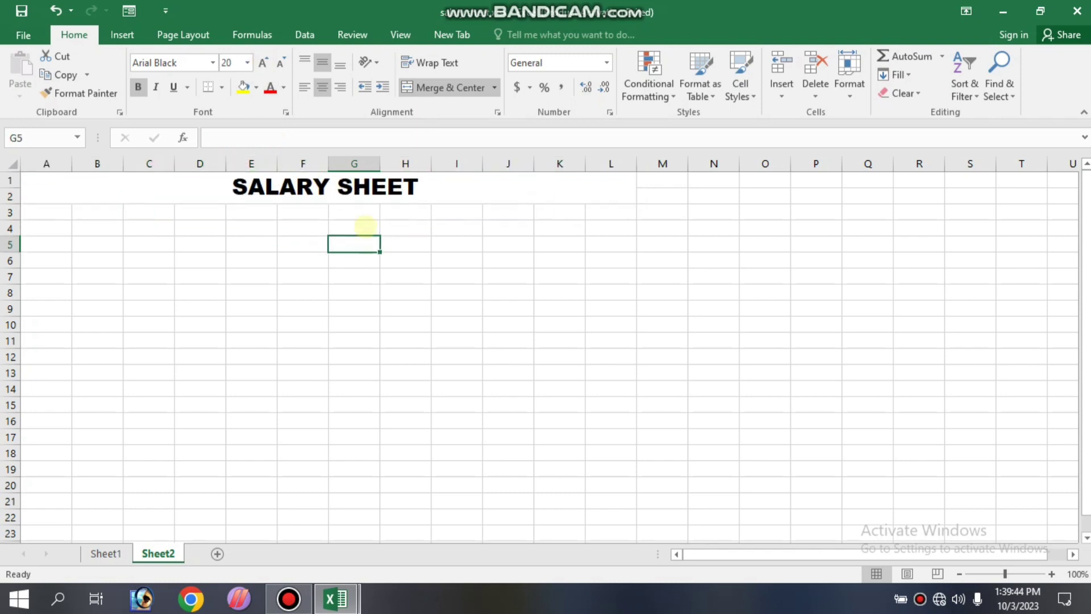
click(353, 187)
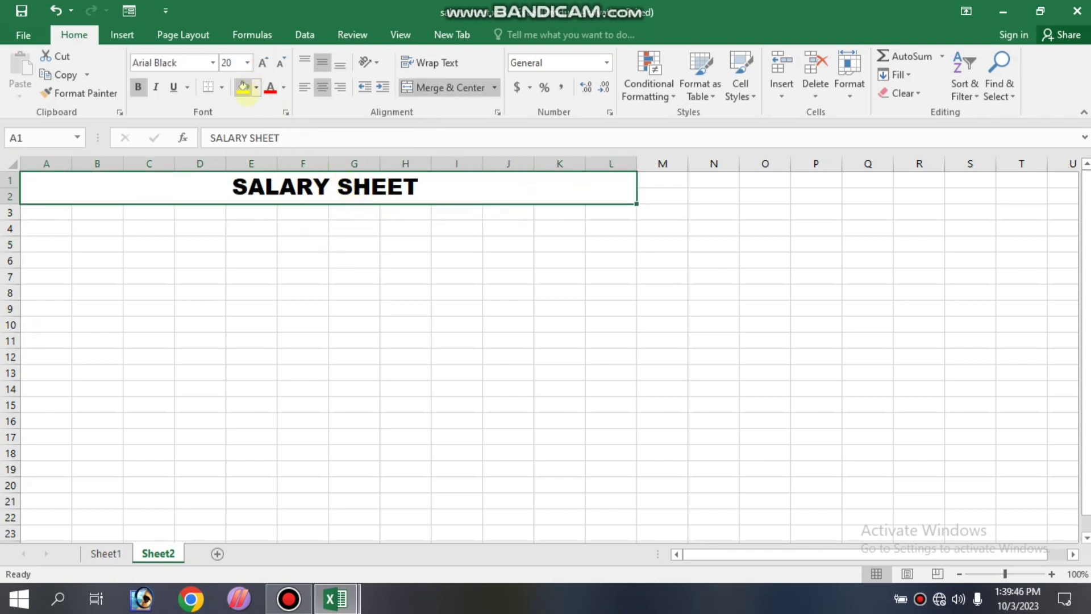
click(243, 86)
click(389, 309)
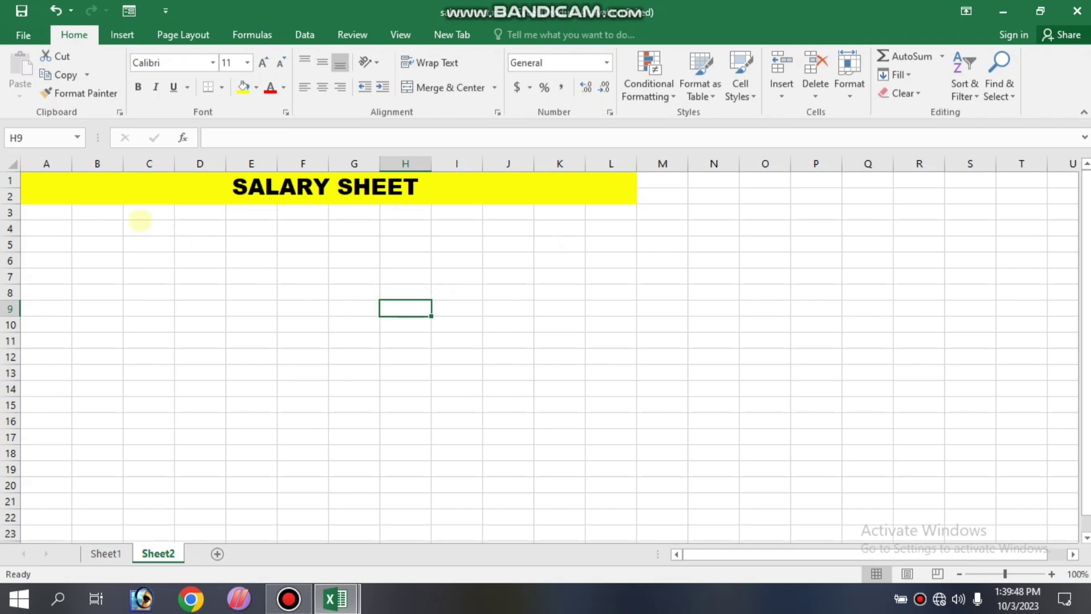
Enter the headings EMP ID, EMP. NAME and DESIGNATION in A3:C3
click(57, 217)
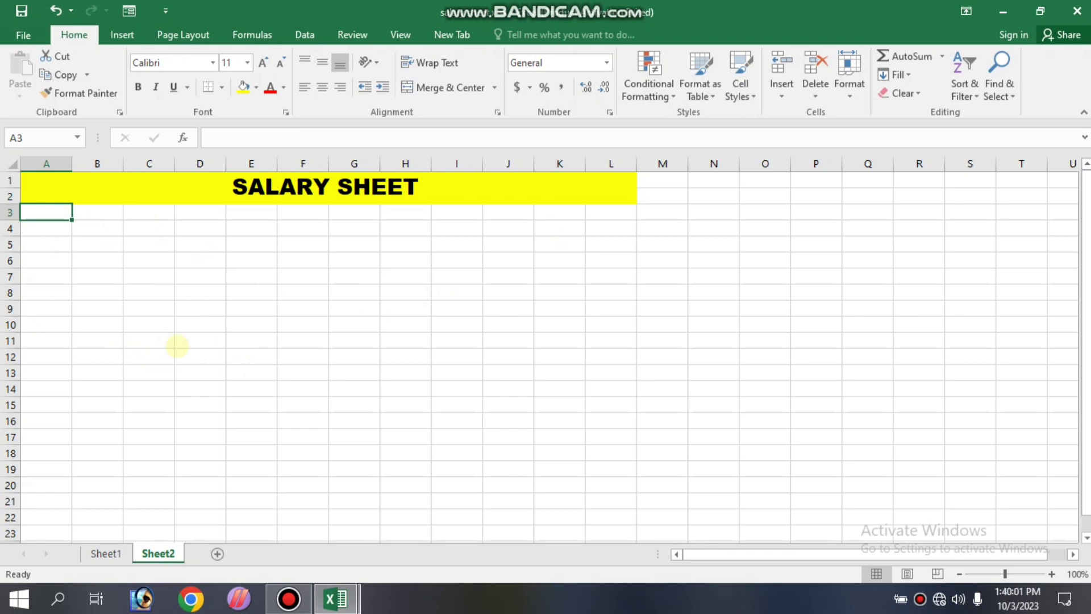
text(e)
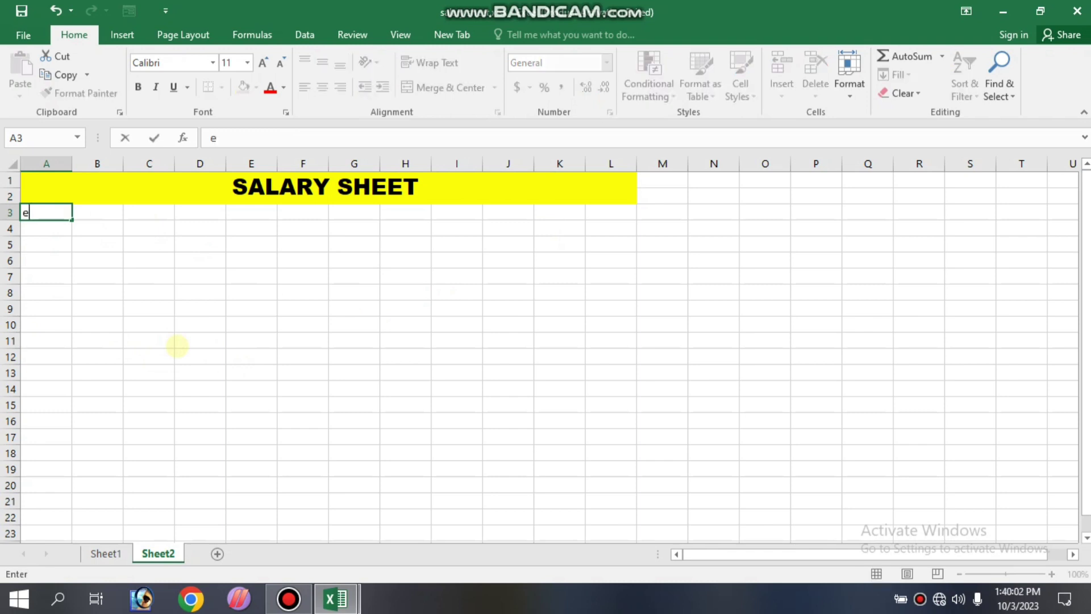
text(M)
key(BackSpace)
key(BackSpace)
text(EMP)
text( ID)
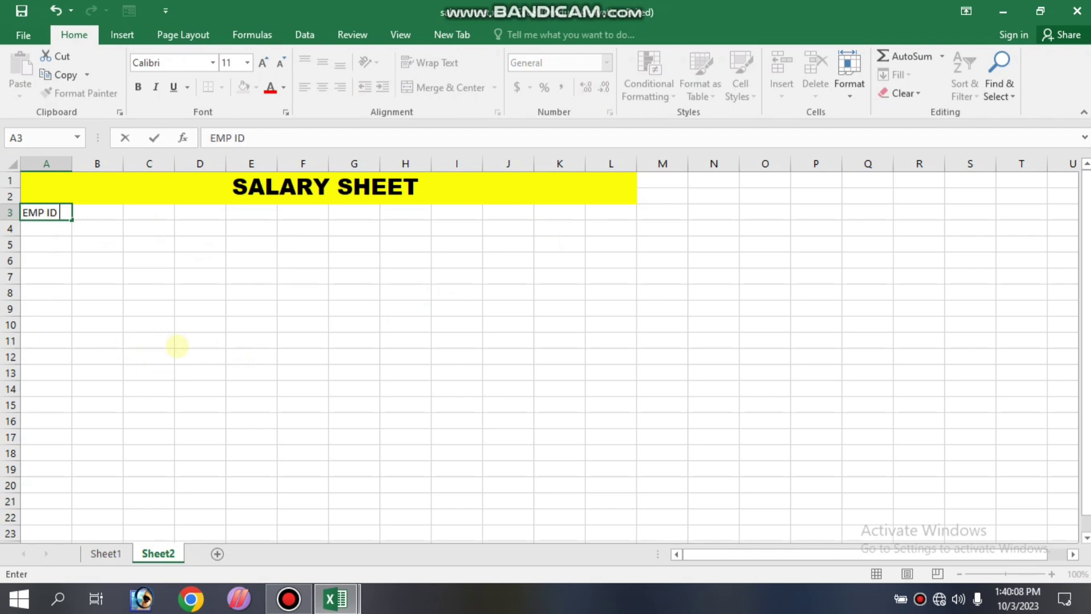
key(Tab)
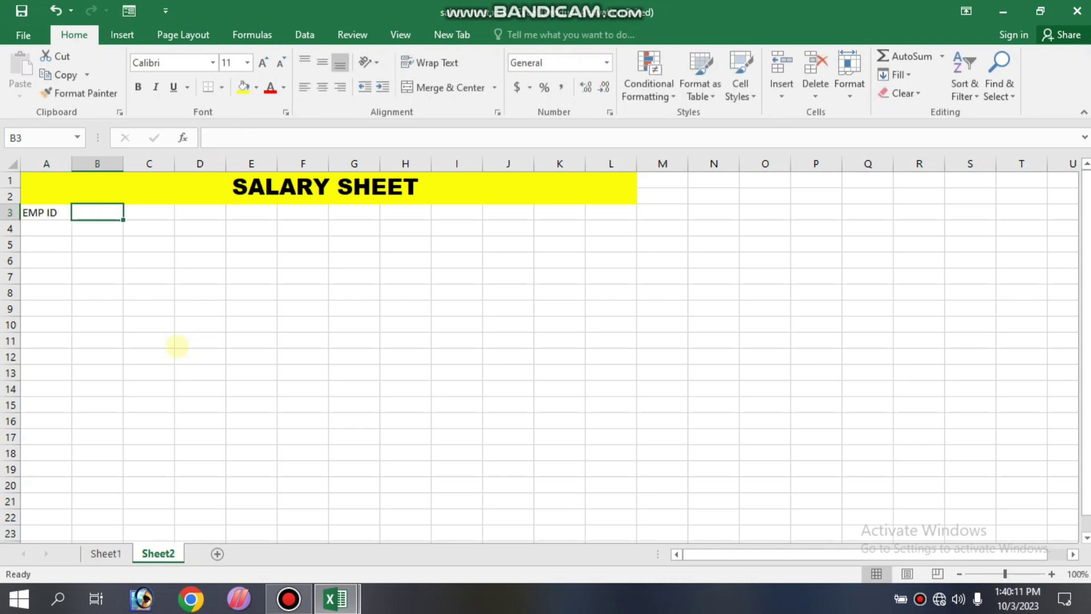
text(e)
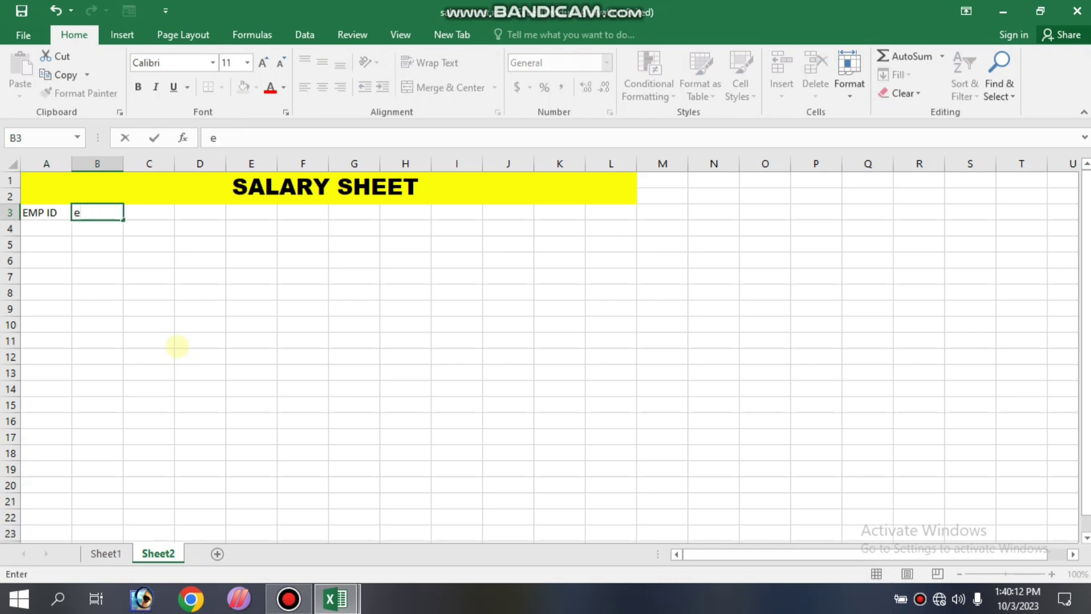
key(BackSpace)
text(EM)
text(P.)
text( NMAE)
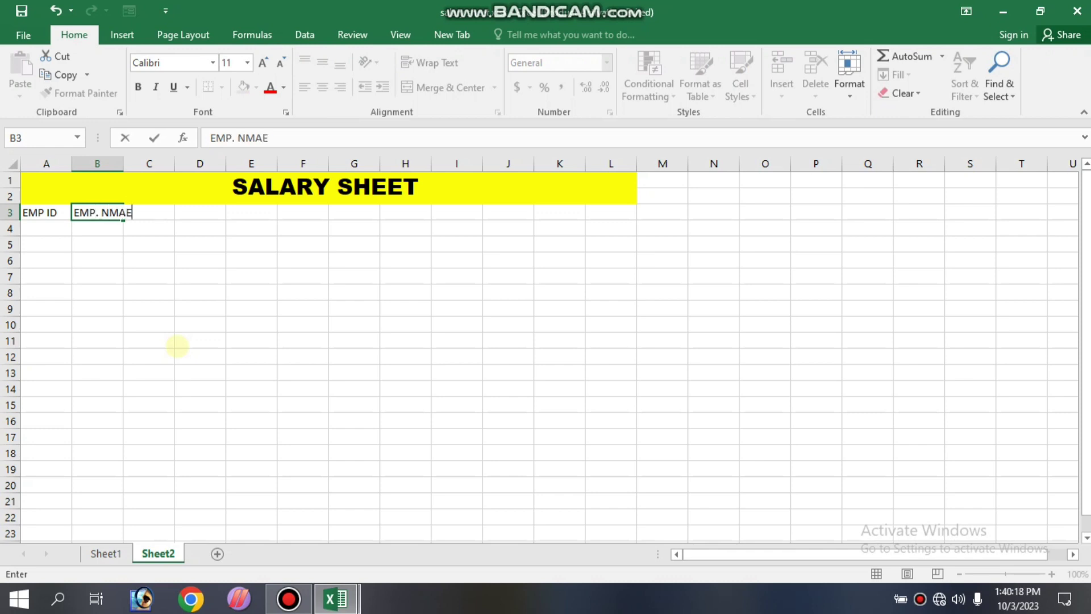
key(BackSpace)
key(BackSpace)
key(BackSpace)
text(AME)
key(Tab)
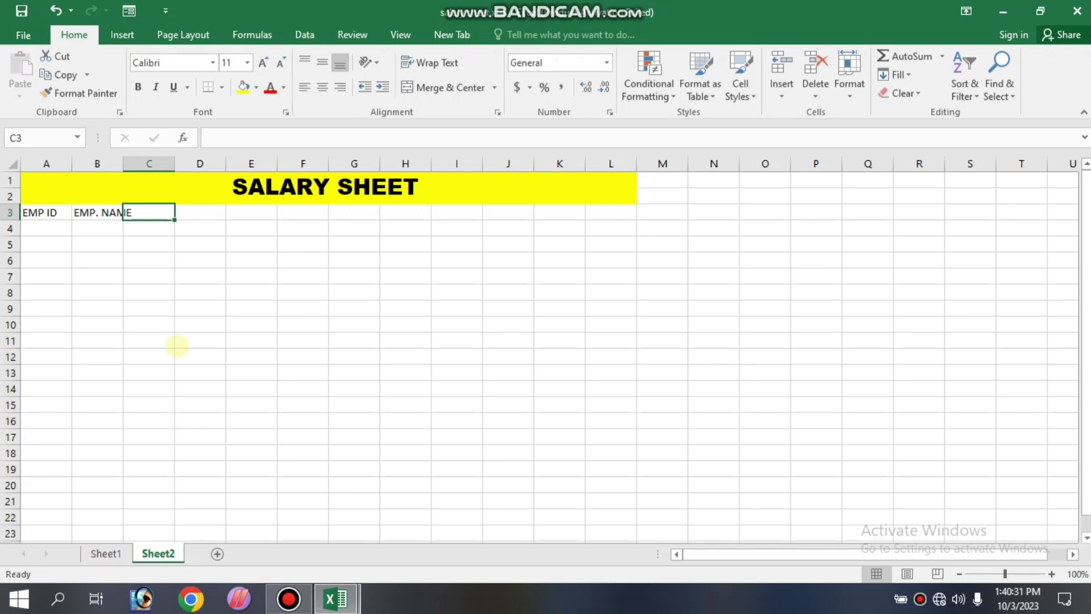
key(F2)
text(DE)
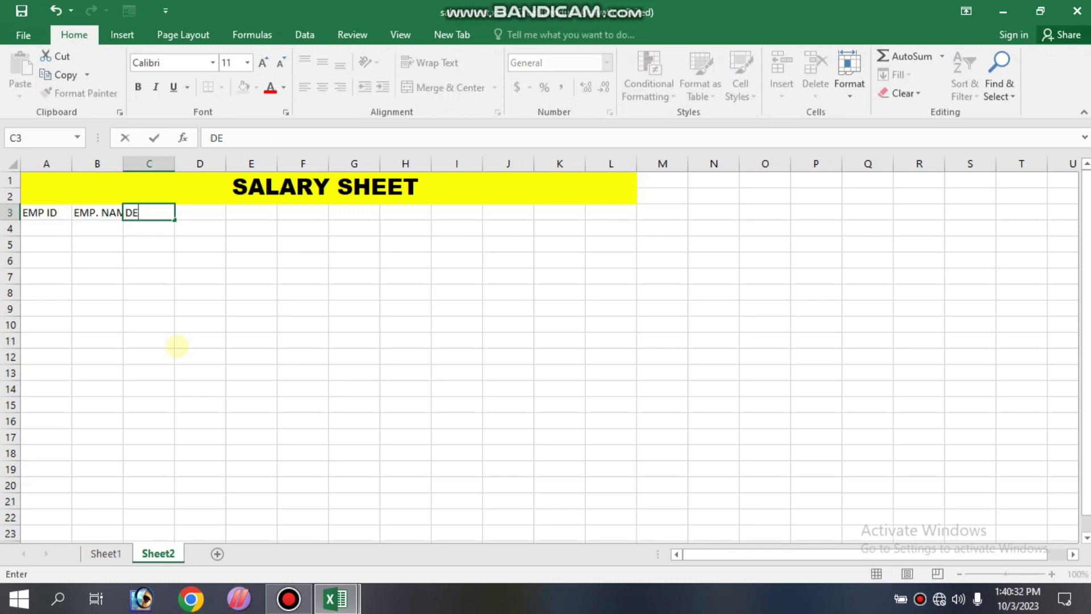
text(SIGNAT)
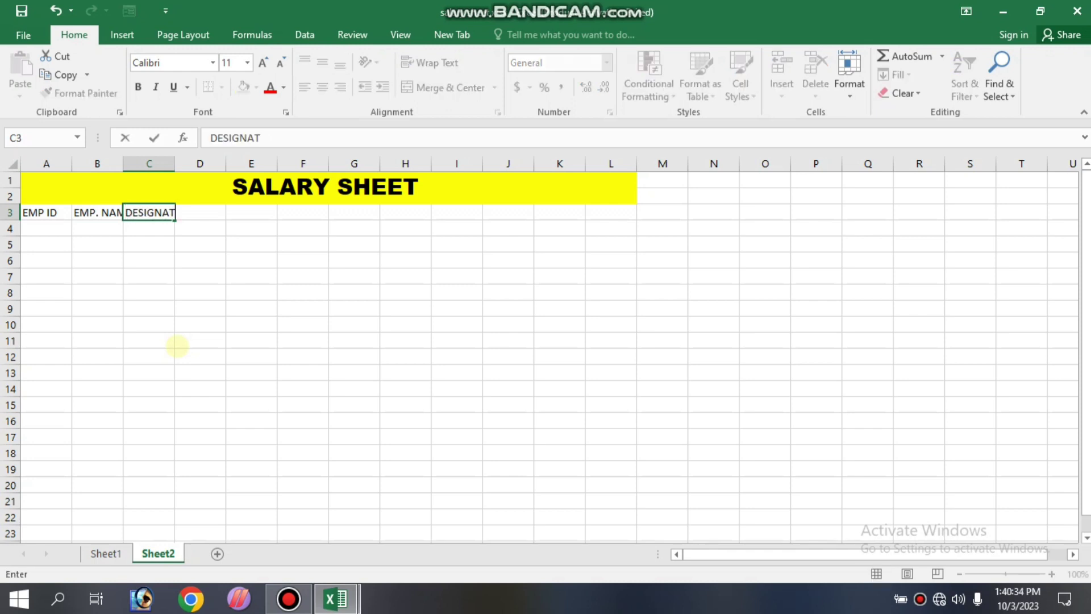
text(IOMN)
key(BackSpace)
key(BackSpace)
text(N)
key(Tab)
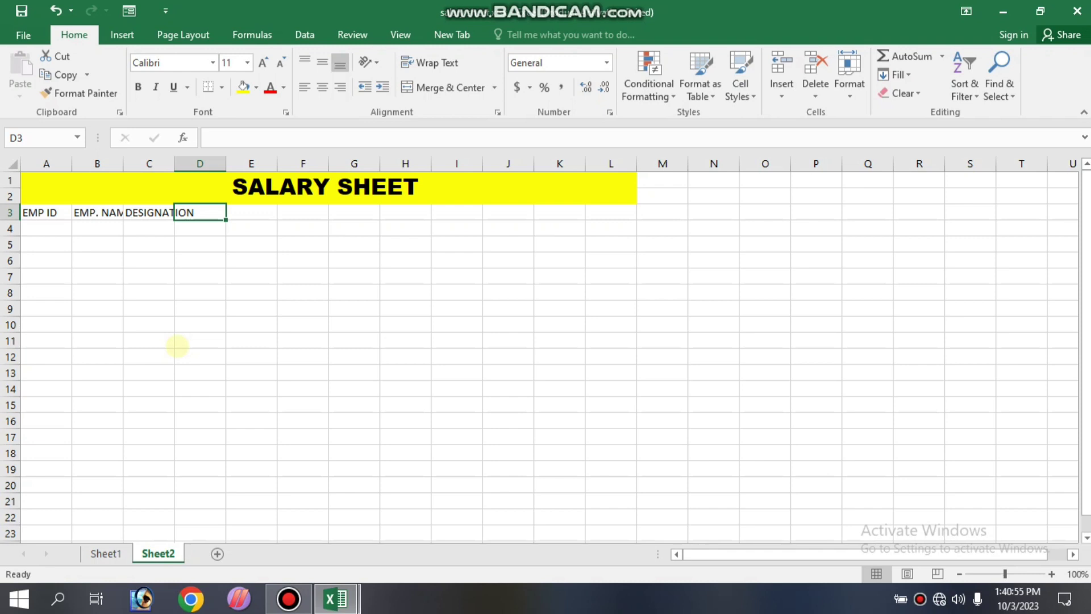
Enter day numbers 1 and 2 in D3 and E3
text(1)
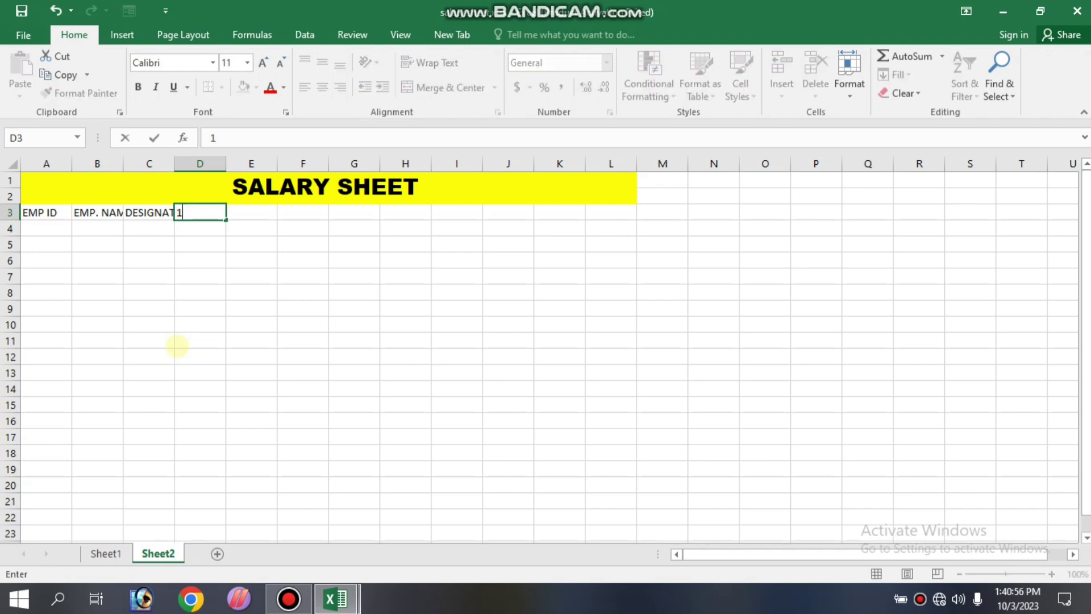
key(Tab)
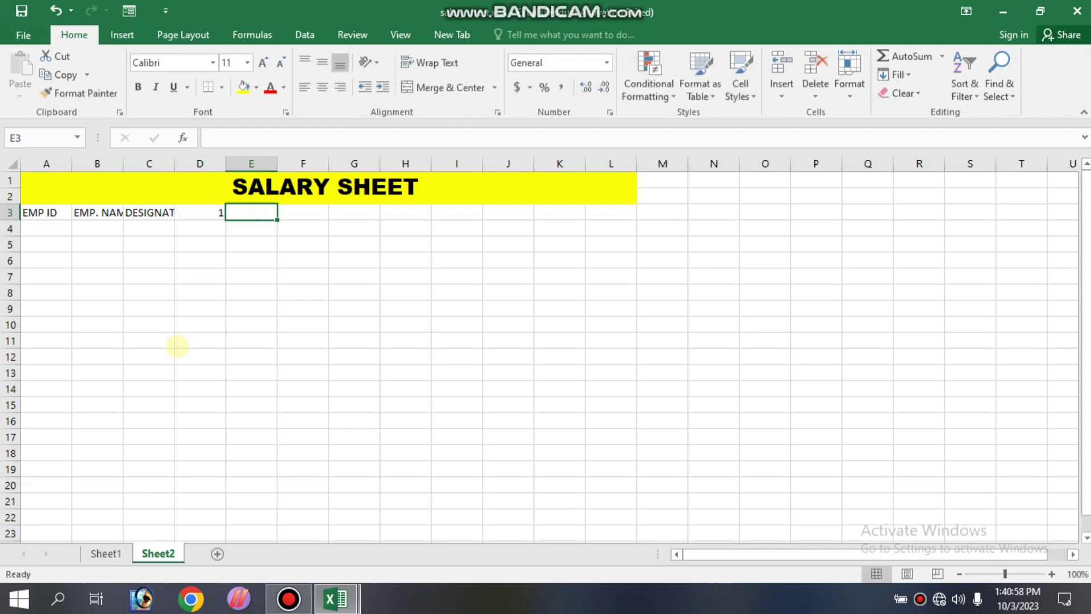
text(2)
key(Tab)
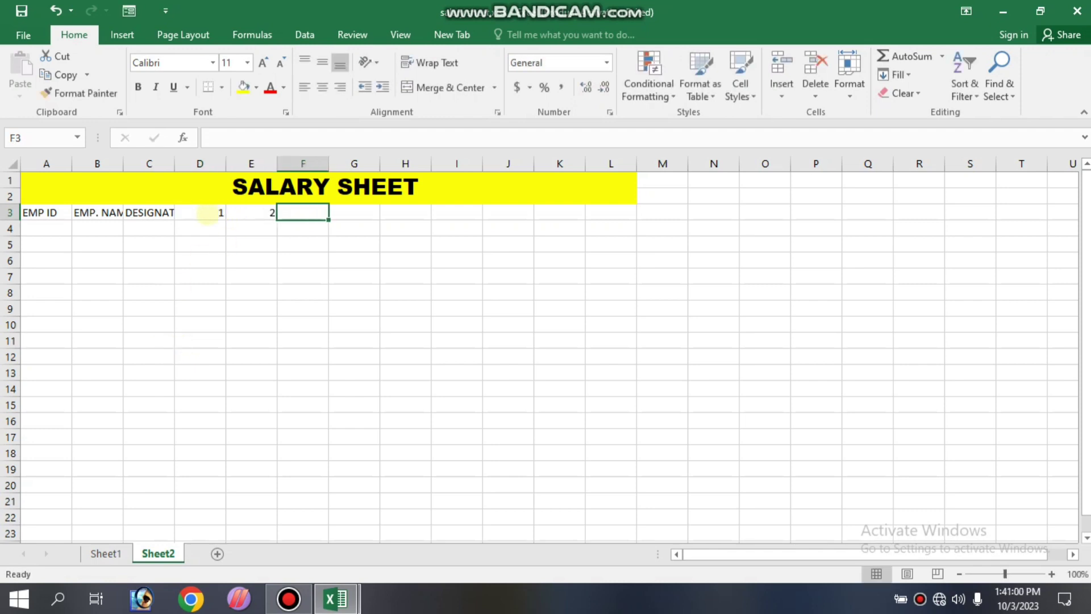
Fill the day numbers 1 to 15 across D3:R3 and select the A3:W14 table
drag(208, 213, 890, 230)
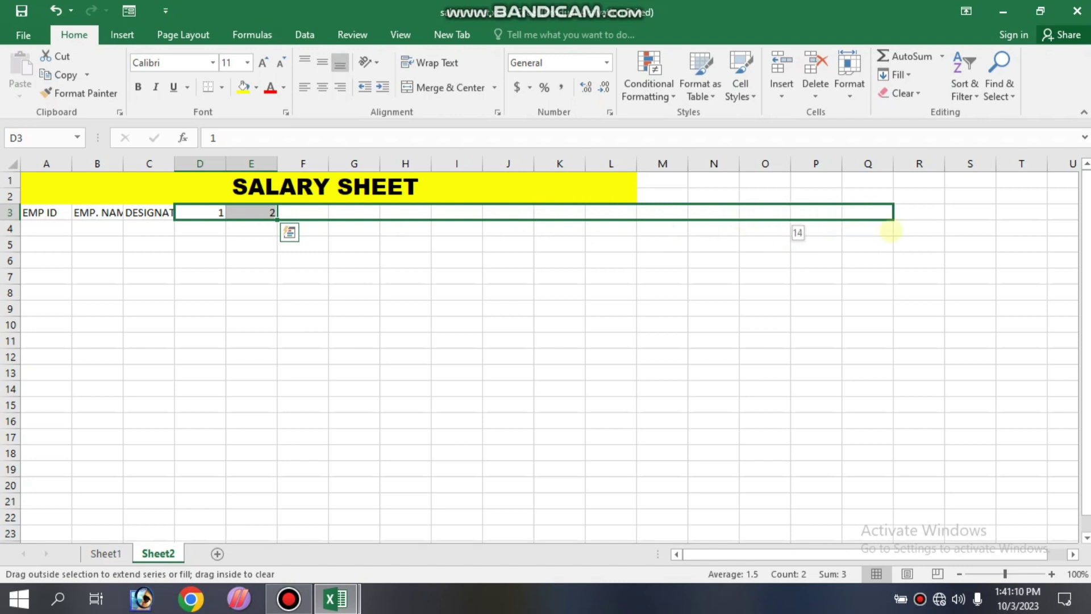
drag(890, 231, 942, 224)
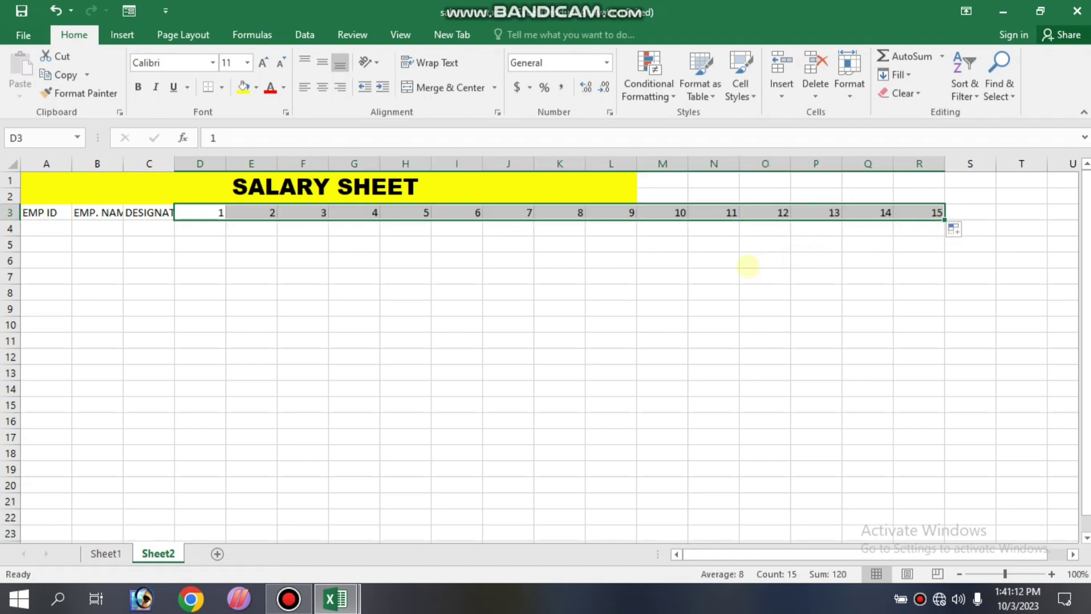
click(404, 324)
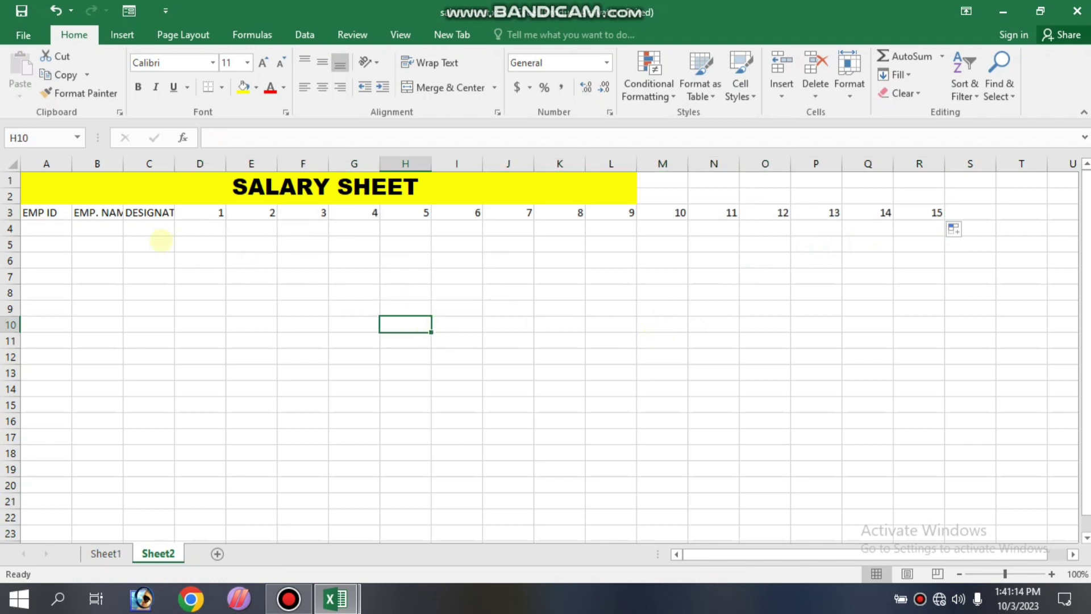
drag(28, 213, 962, 226)
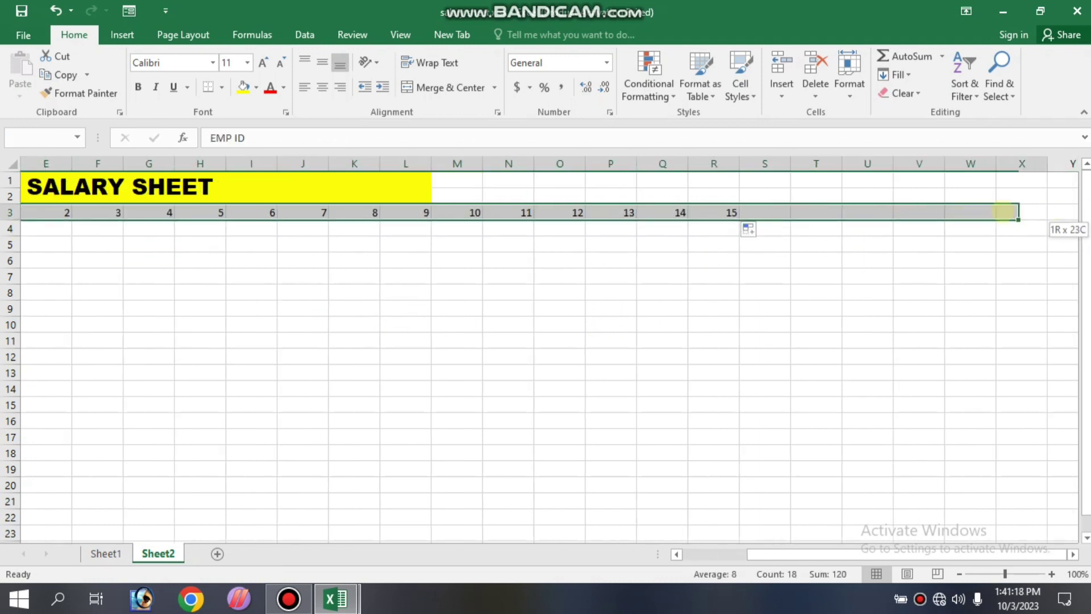
mouse_move(962, 226)
mouse_down()
mouse_move(1012, 308)
mouse_move(990, 442)
mouse_up()
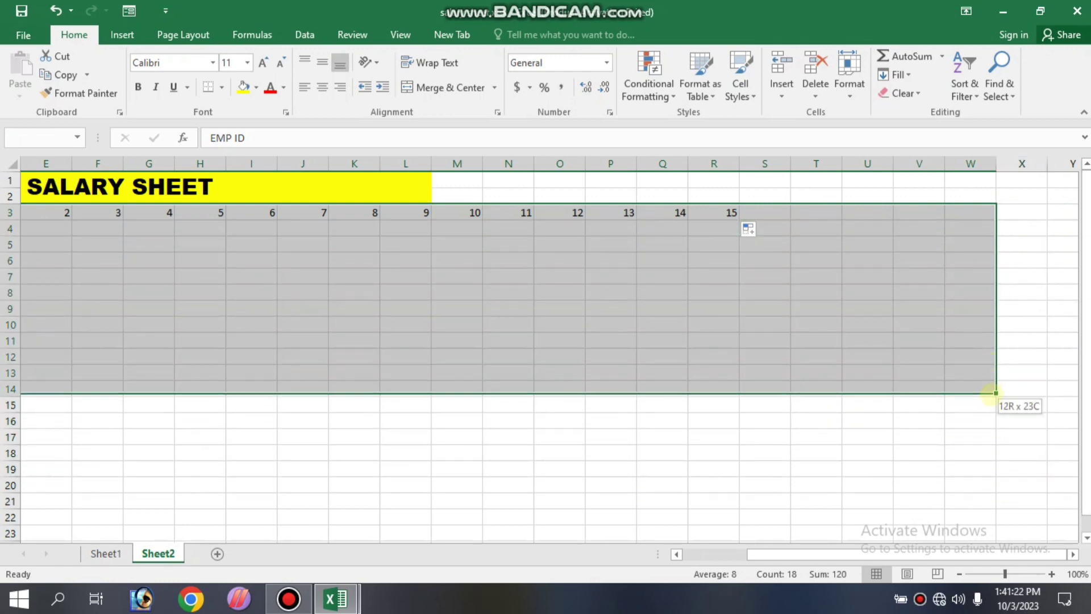
Apply All Borders to A3:W14 and centre-align its contents
drag(990, 442, 996, 396)
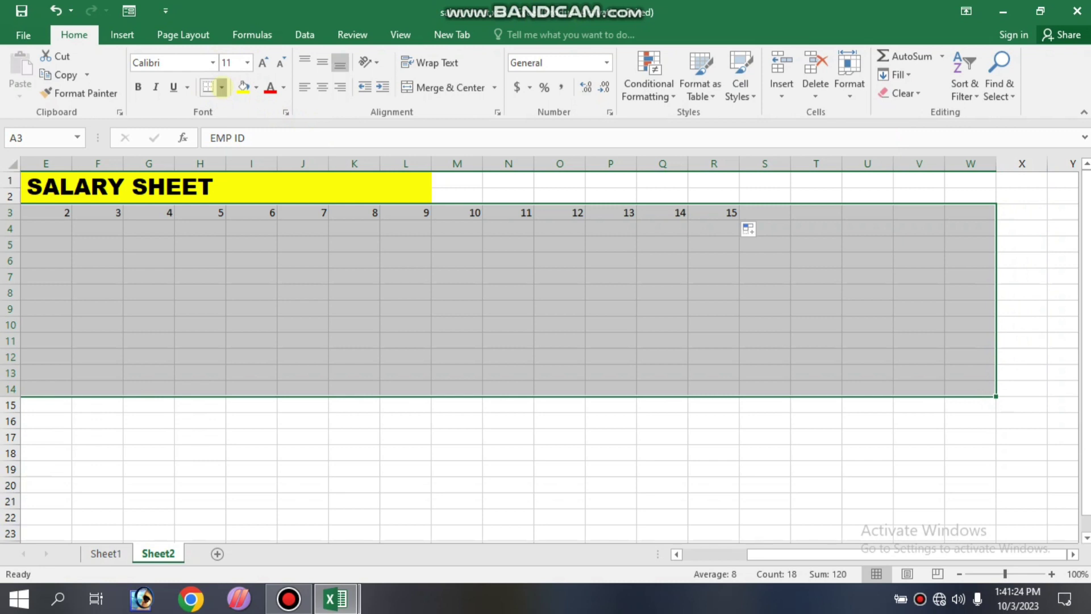
click(222, 87)
click(231, 224)
click(385, 329)
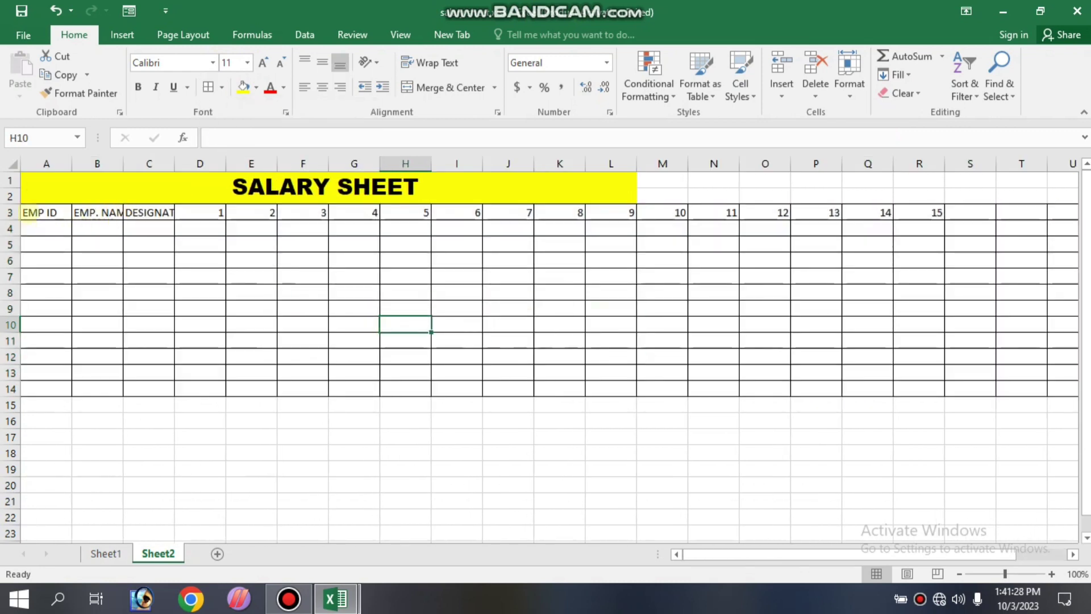
mouse_move(40, 214)
mouse_down()
mouse_move(1021, 337)
mouse_move(1008, 396)
mouse_up()
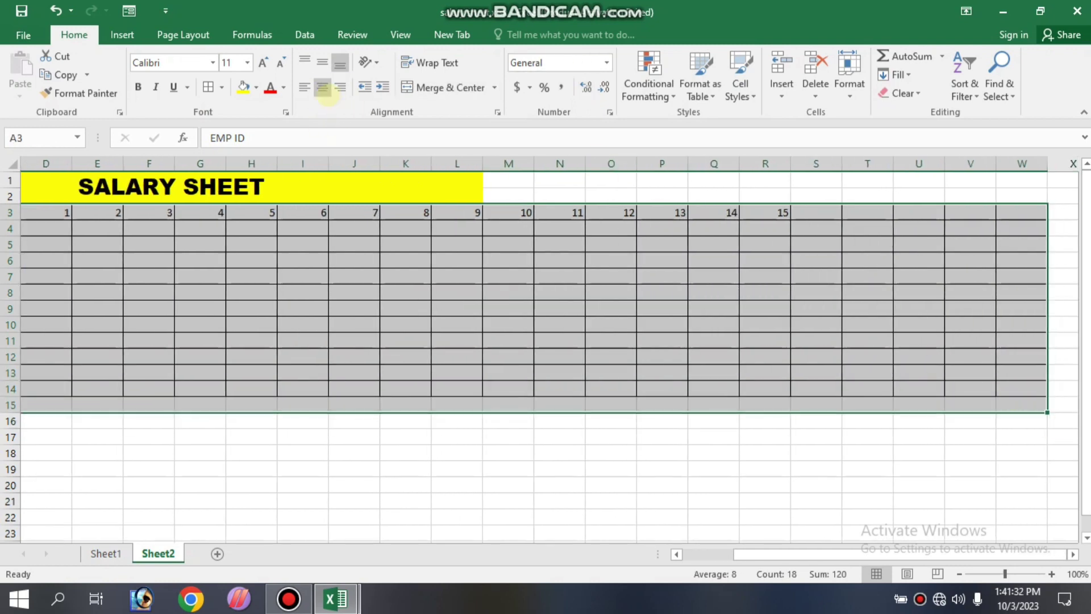
click(322, 87)
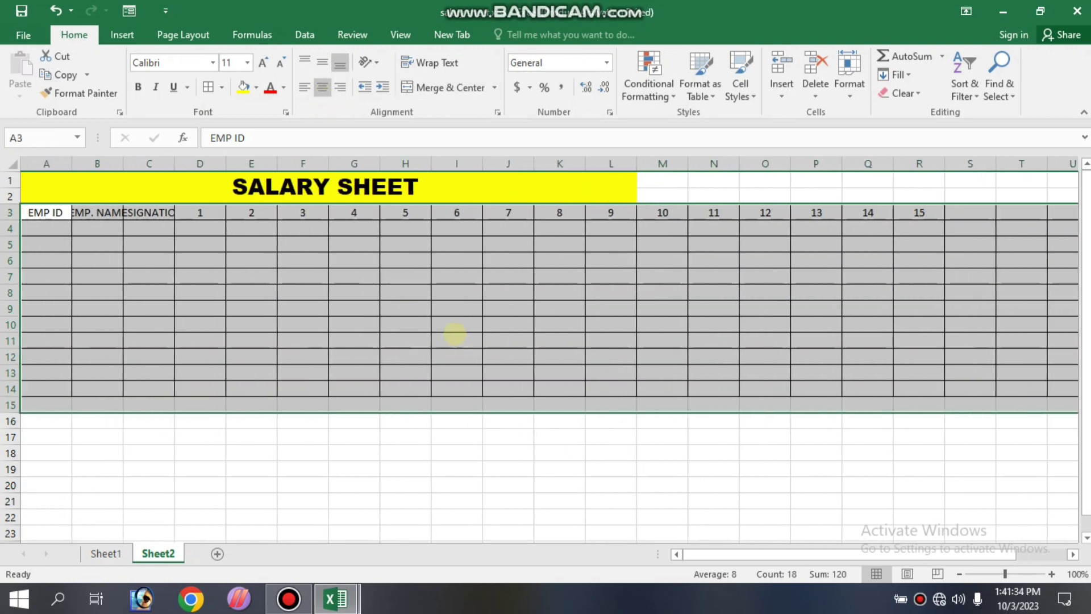
click(454, 339)
Make the header row 3 bold and one font size larger
drag(38, 216, 1031, 215)
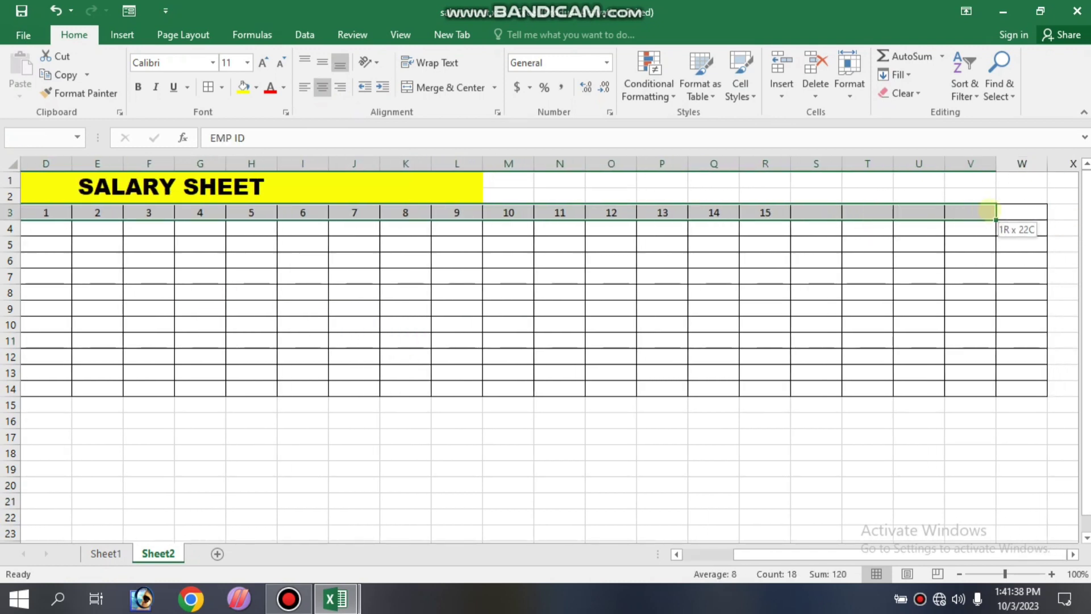
drag(1031, 215, 1012, 211)
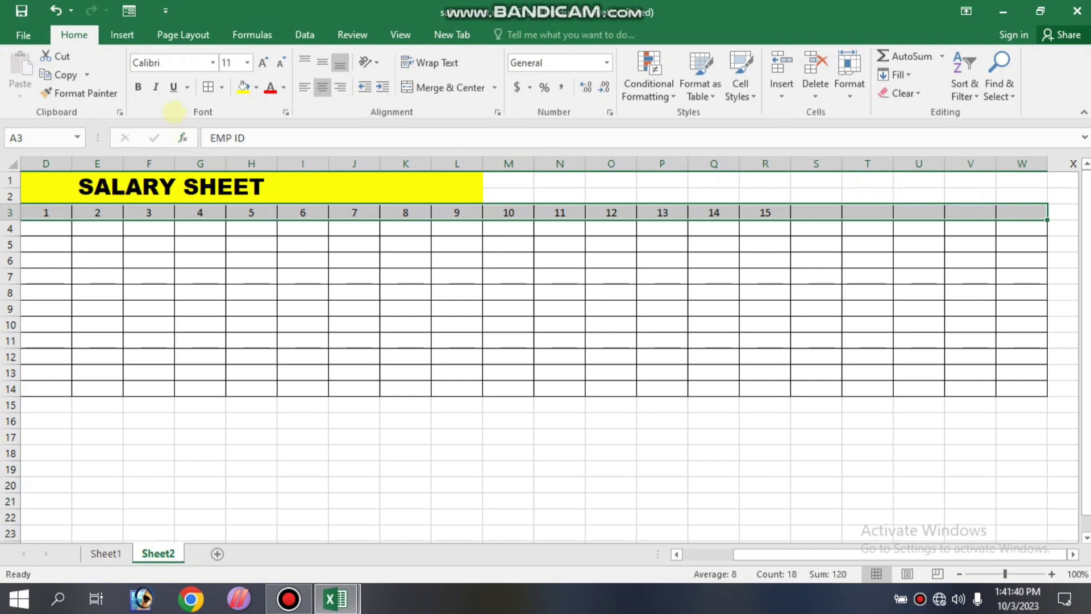
click(138, 87)
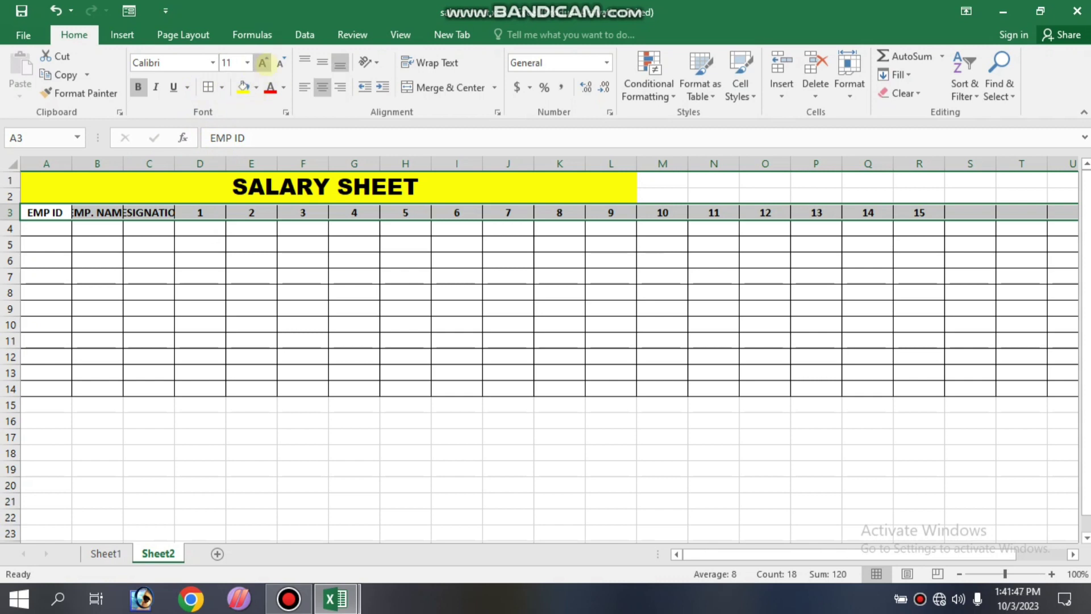
click(263, 63)
click(261, 260)
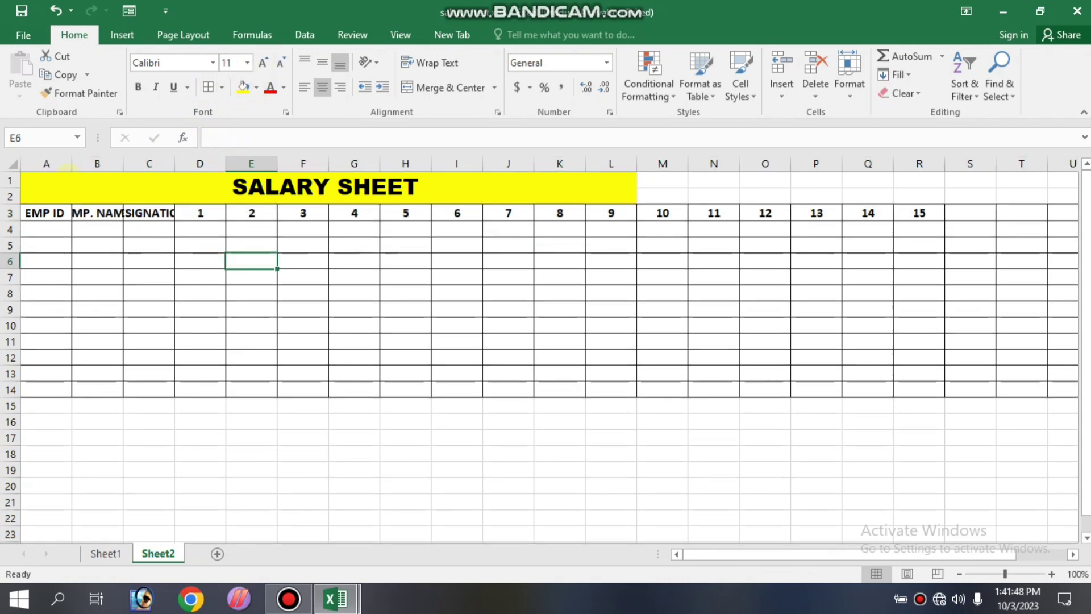
AutoFit columns A through W so EMP. NAME and DESIGNATION show fully
drag(46, 164, 1072, 163)
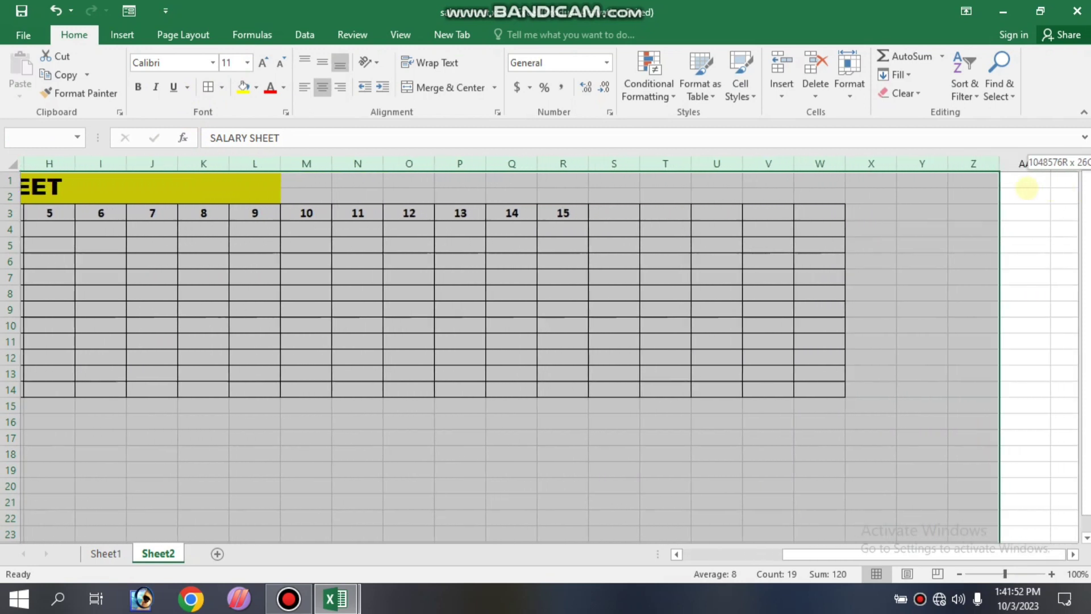
drag(1073, 164, 818, 186)
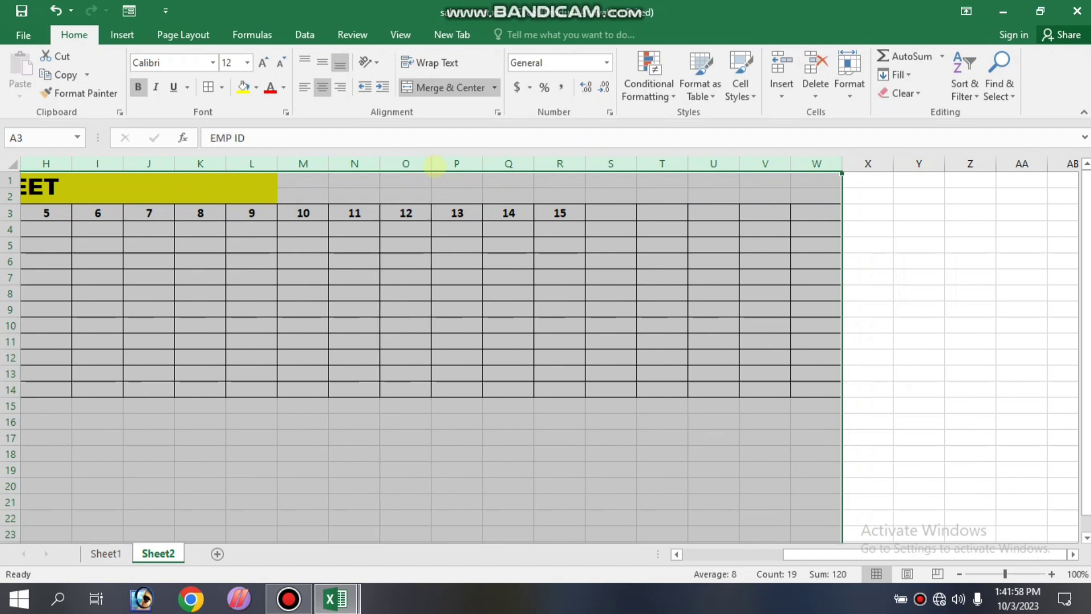
double_click(434, 164)
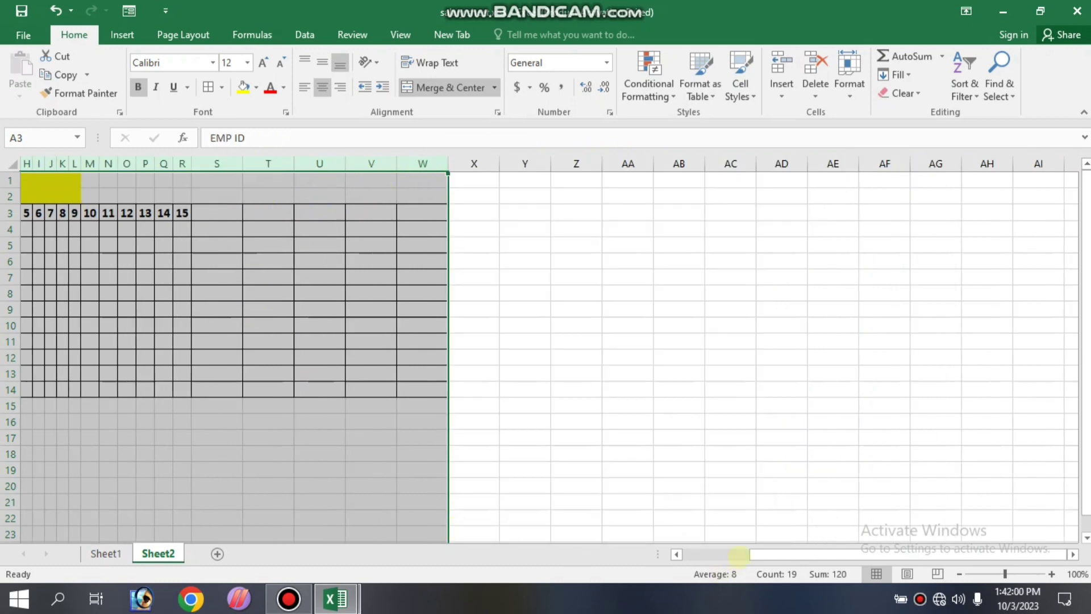
drag(780, 557, 621, 560)
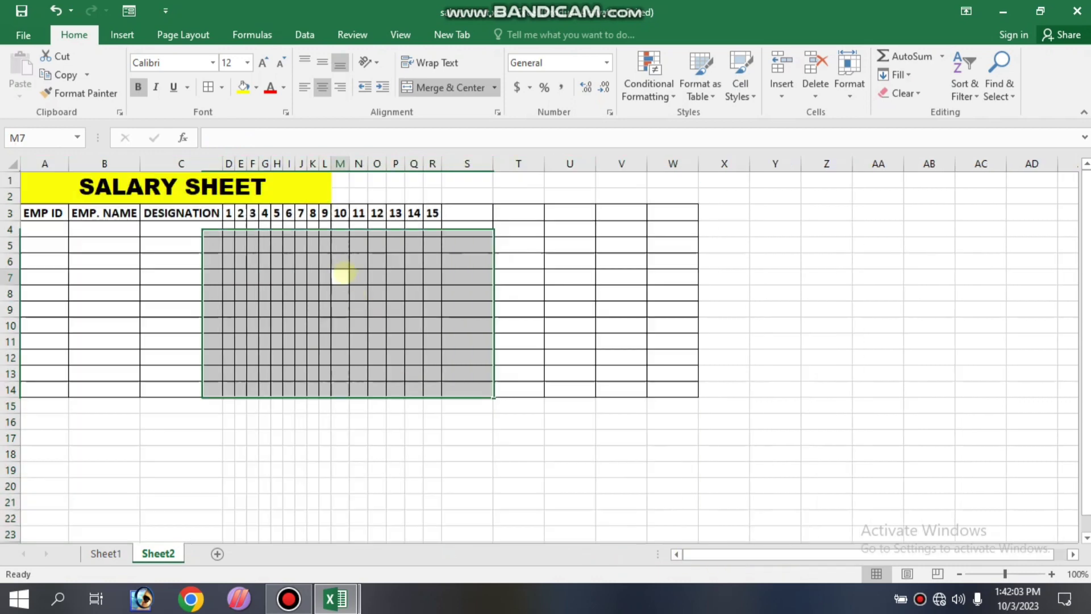
click(340, 276)
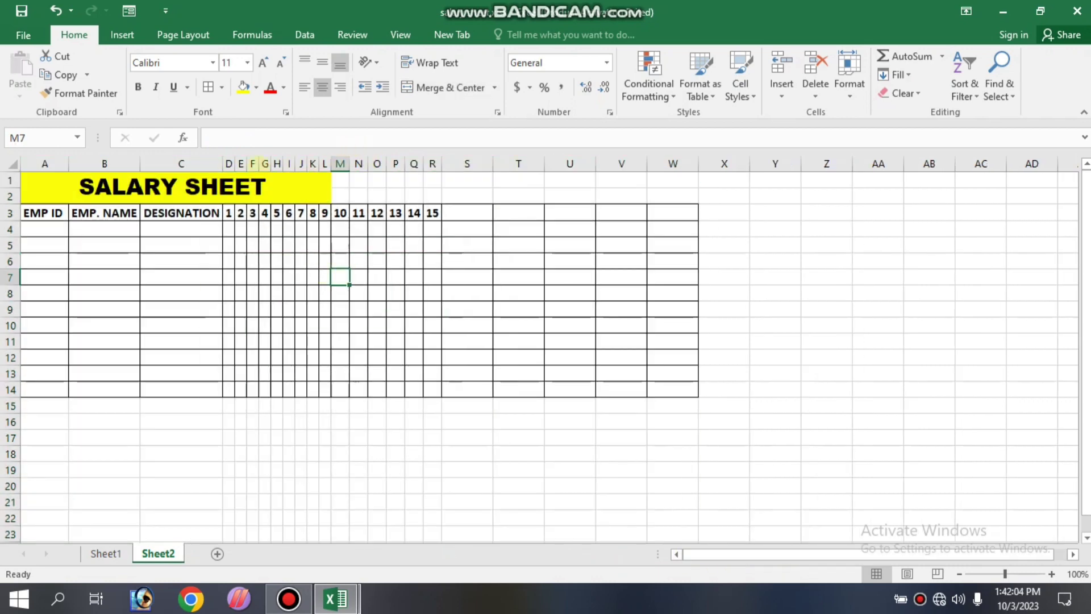
Adjust the day 1–15 column widths so every day number fits
drag(258, 164, 287, 164)
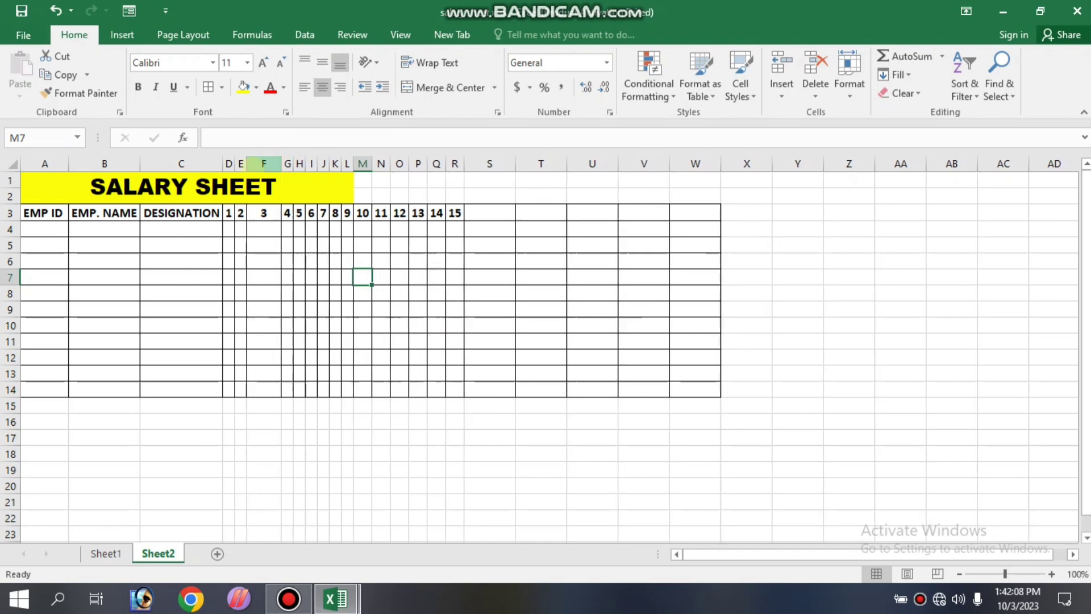
mouse_move(287, 163)
mouse_down()
mouse_move(235, 164)
mouse_move(539, 163)
mouse_up()
drag(557, 164, 589, 163)
click(613, 212)
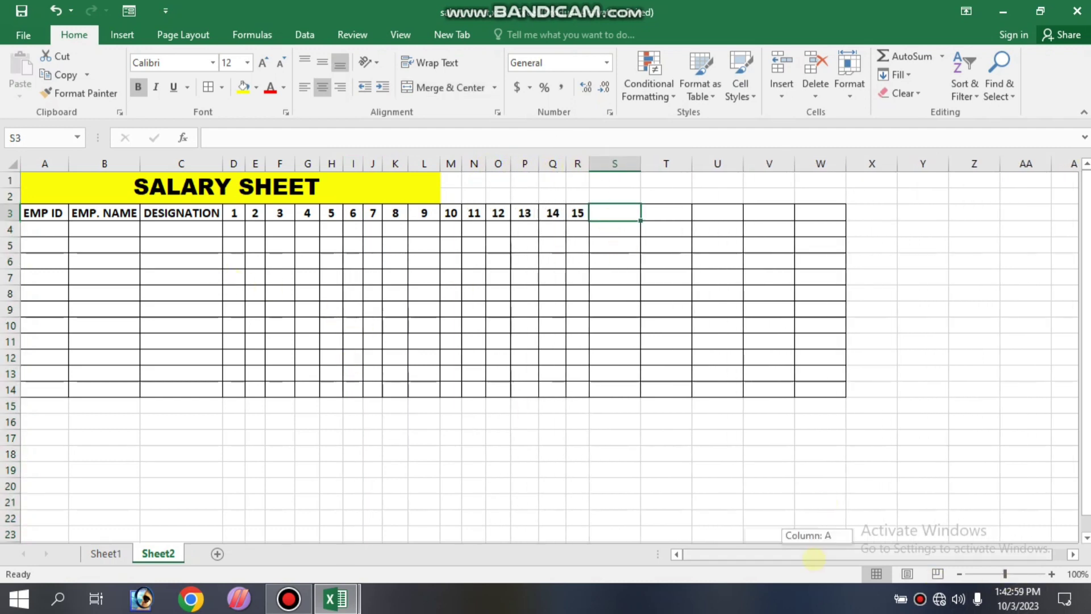
click(796, 408)
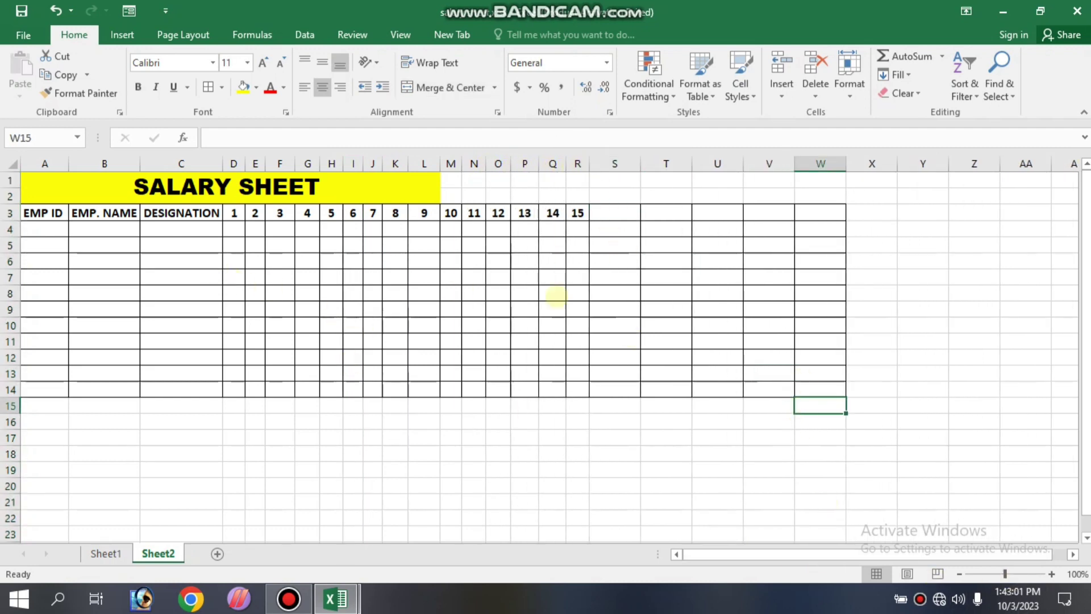
click(605, 213)
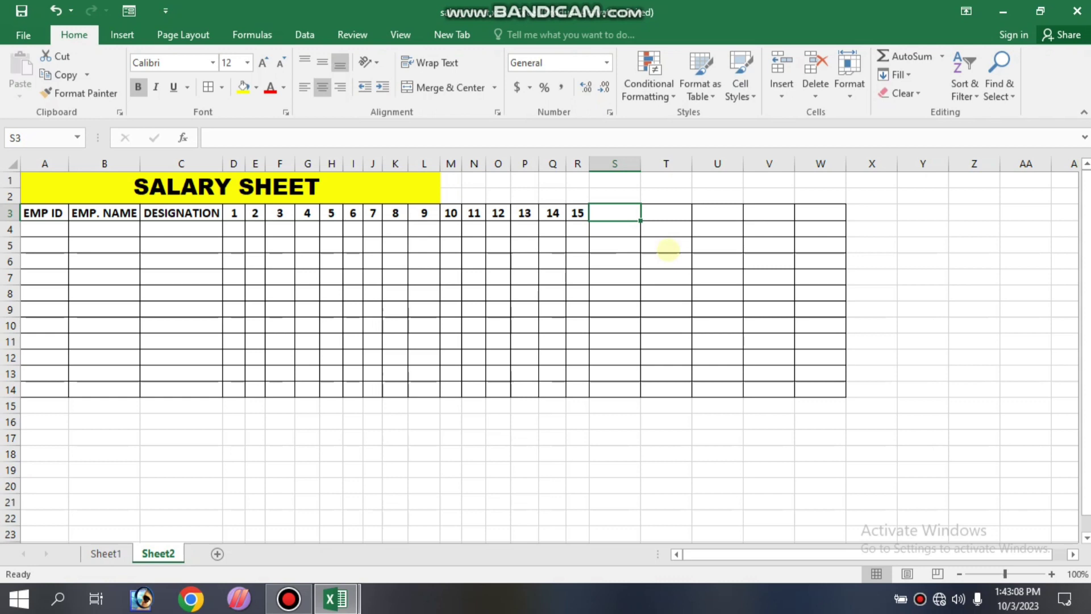
Add the headings PERSENT DAY, ABSENT DAY, HALF DAY and TOTAL DAY
text(PE)
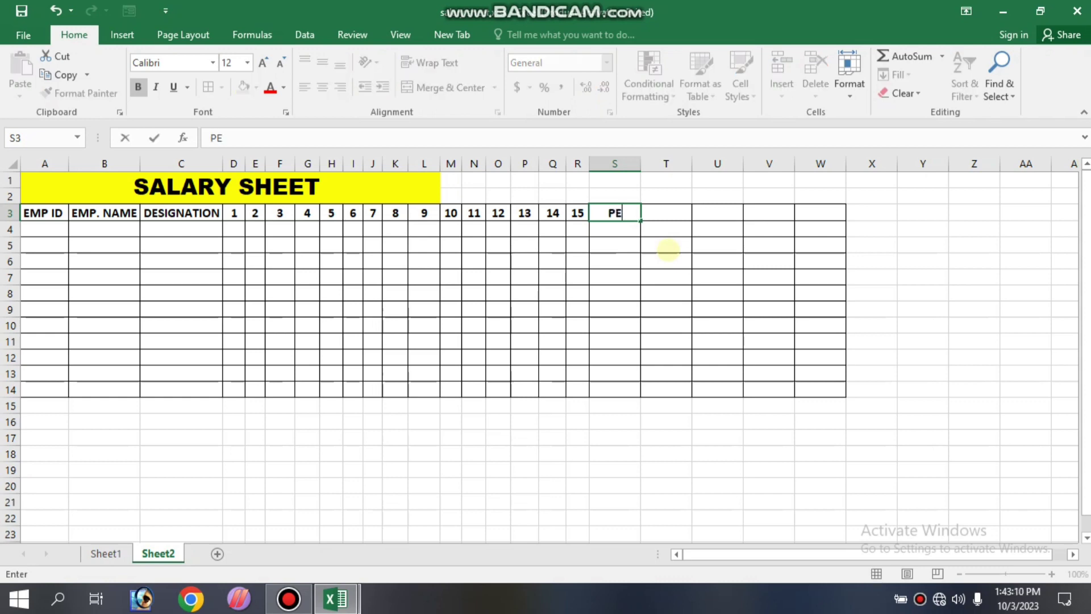
text(RSEN)
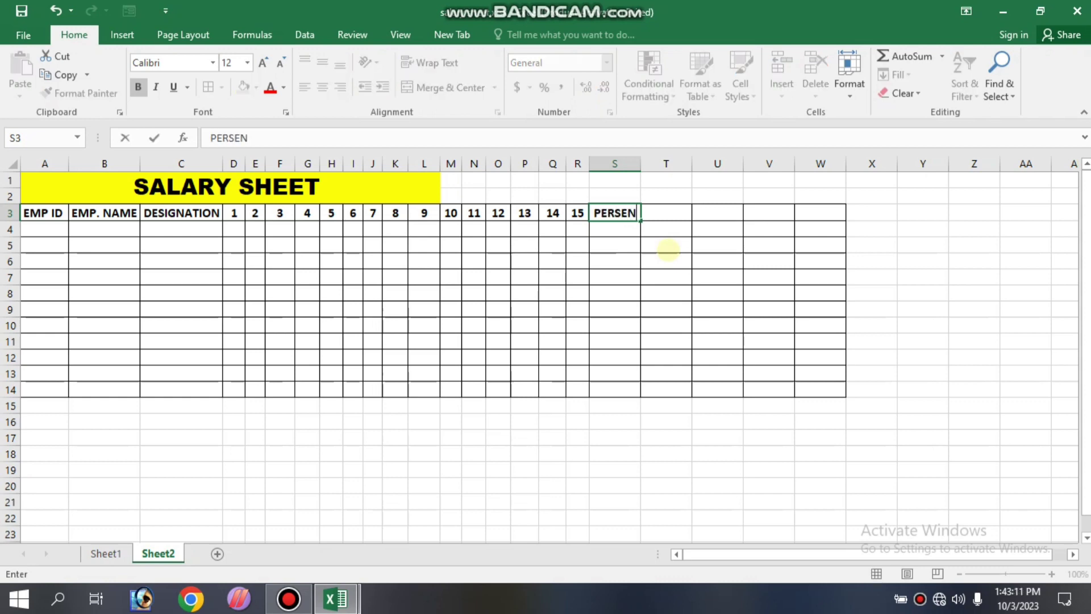
text(T)
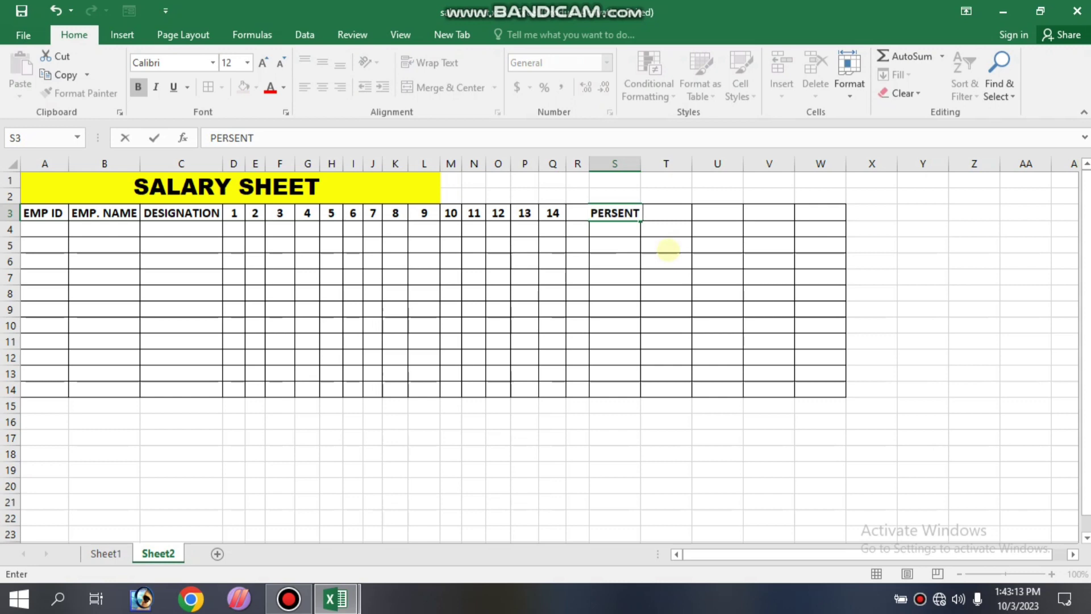
text( DA)
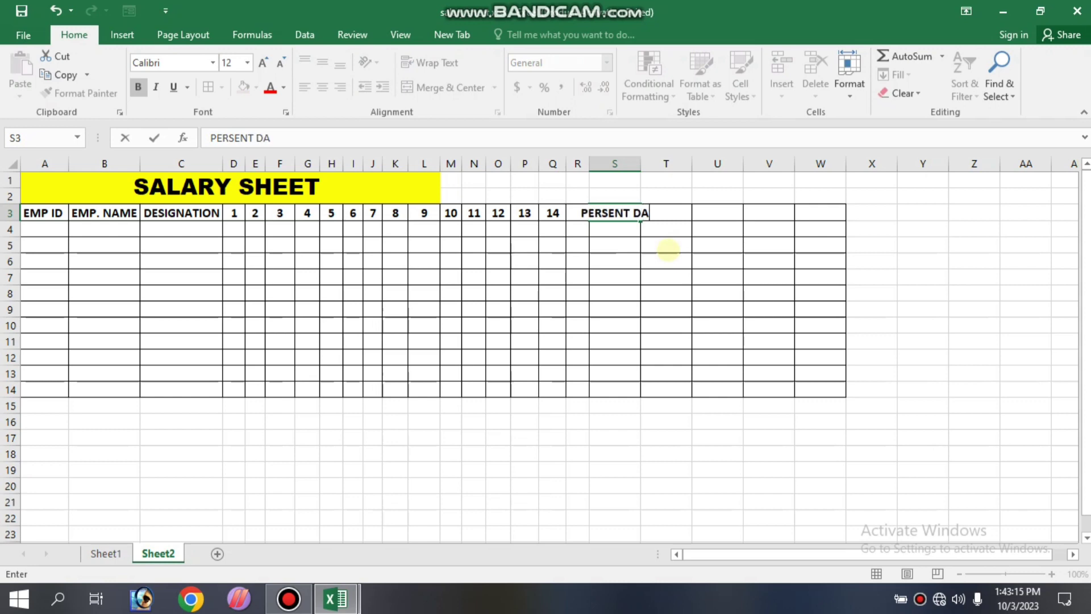
text(Y)
key(Tab)
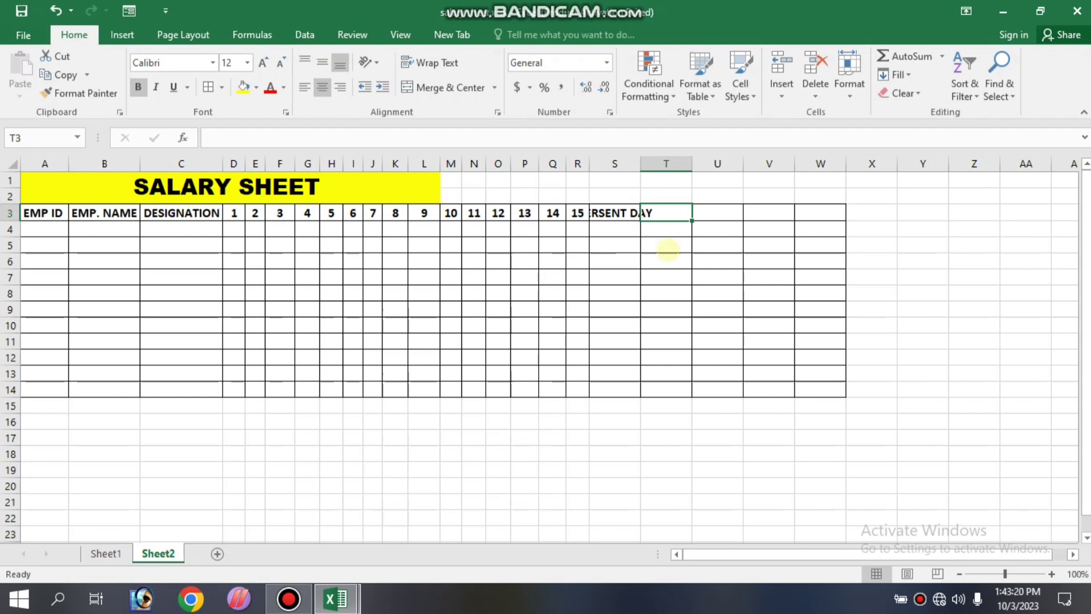
text(AB)
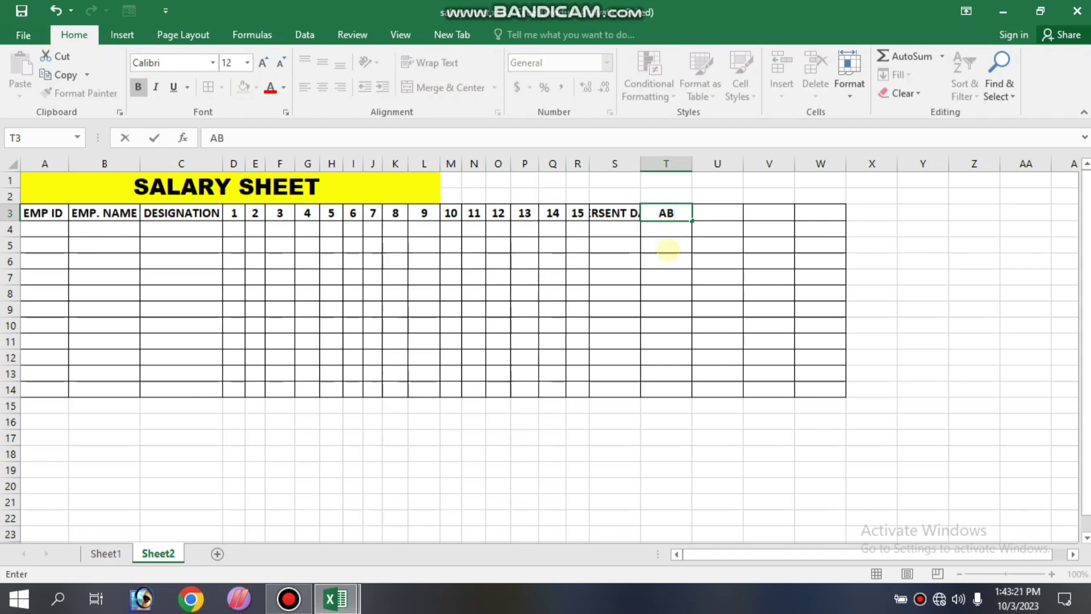
text(SEN)
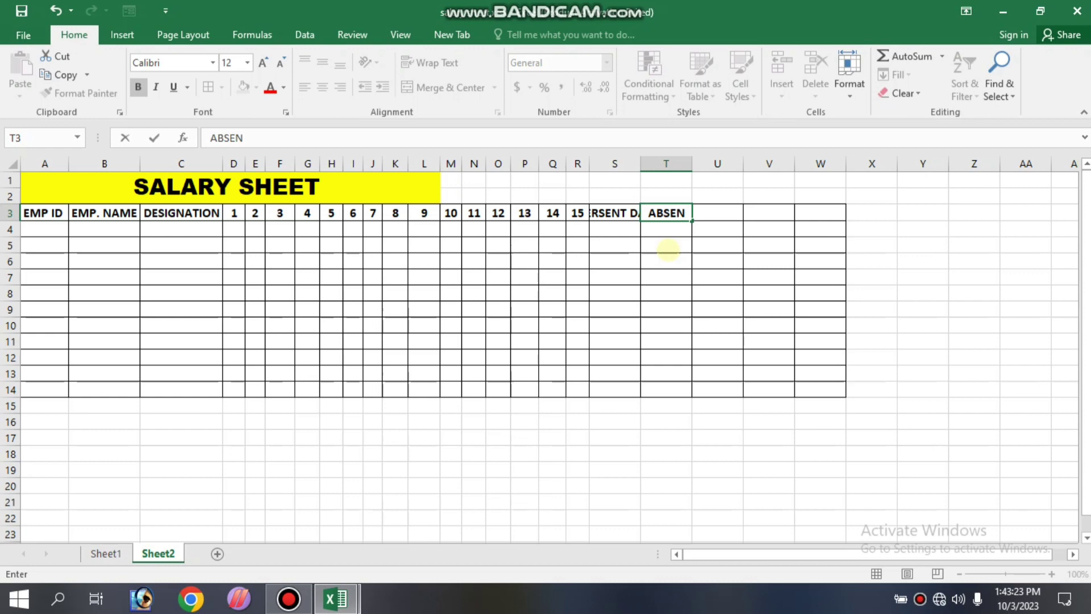
text(T DA)
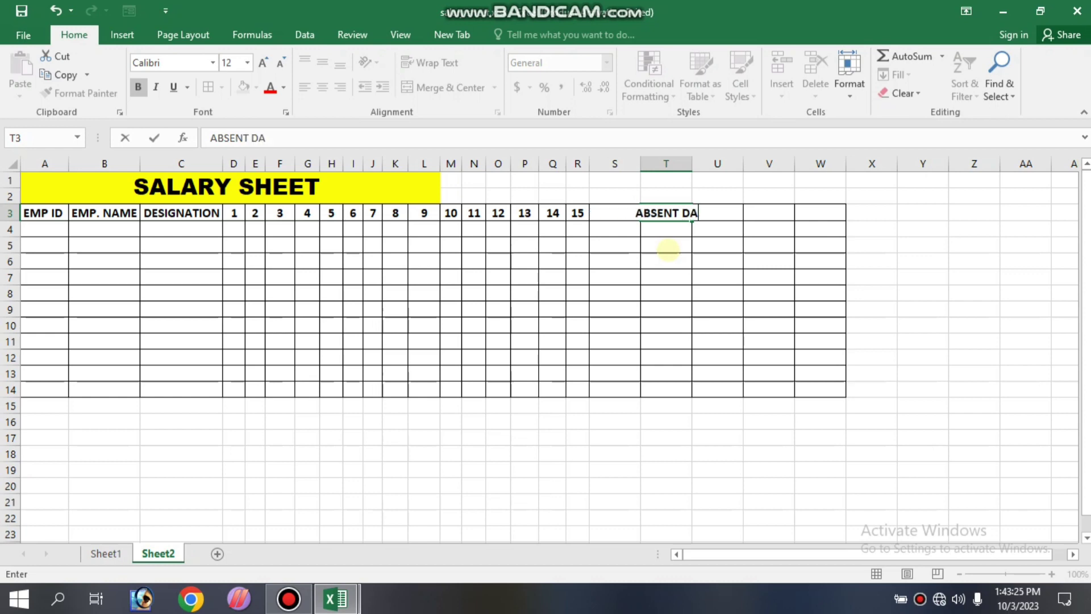
text(Y)
key(Tab)
text(H)
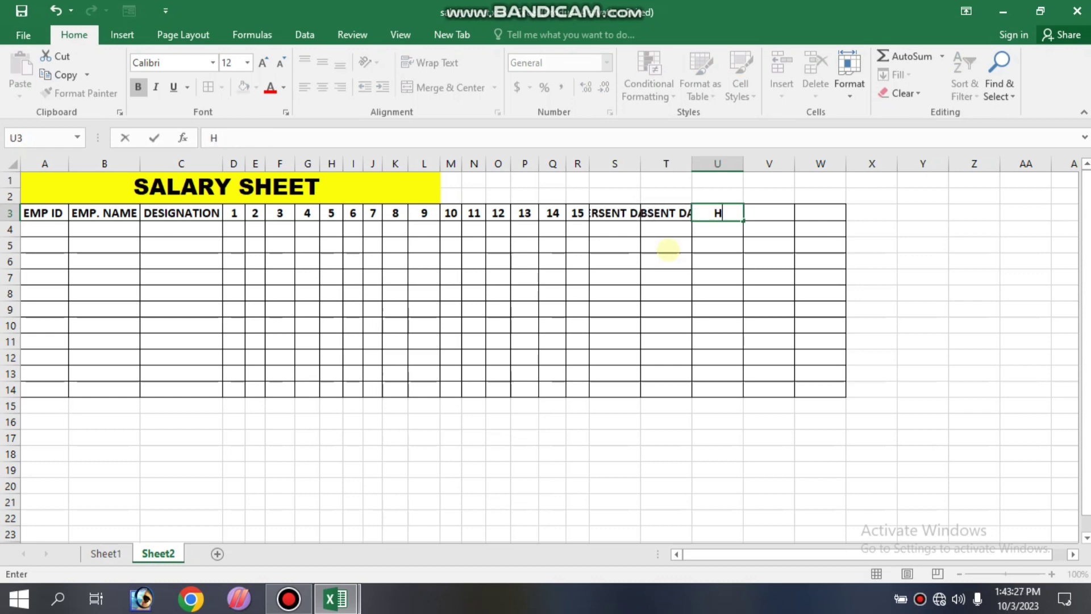
text(ALF)
text( DAY)
key(Tab)
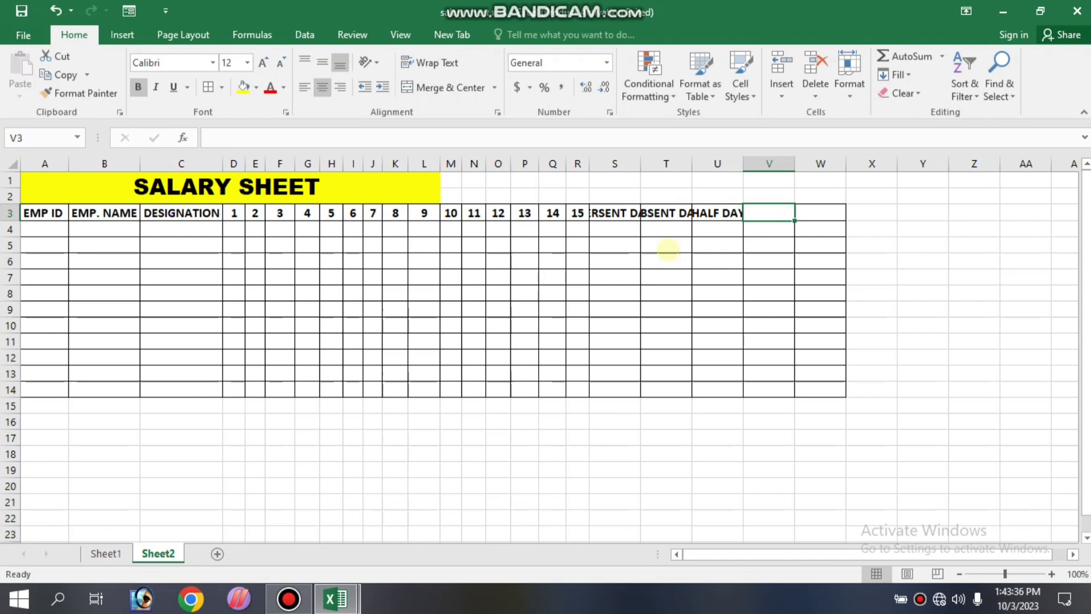
text(TOT)
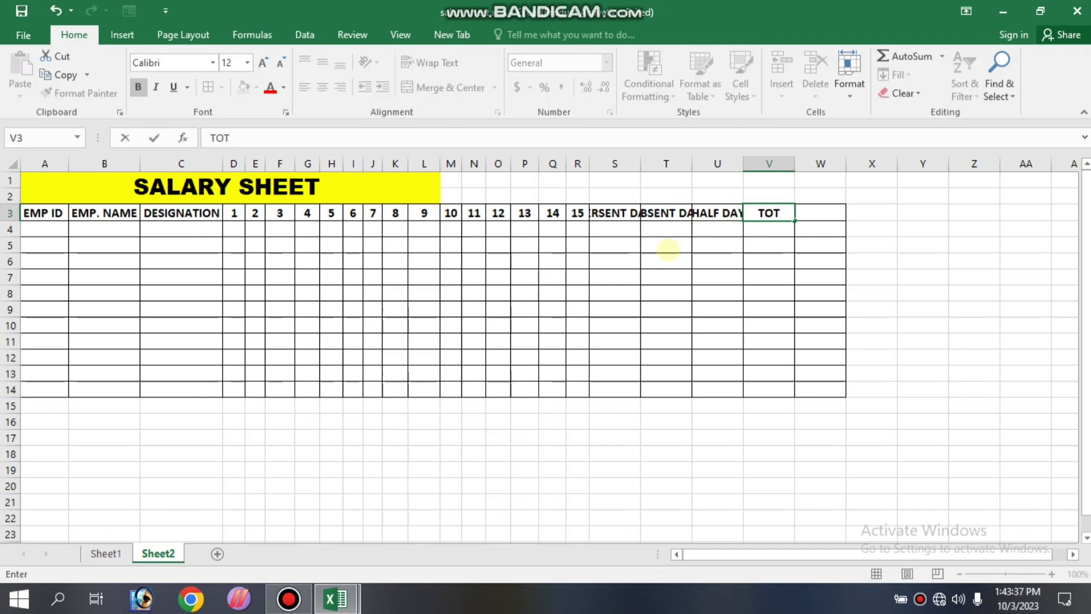
key(BackSpace)
text(T)
text(AL DAY)
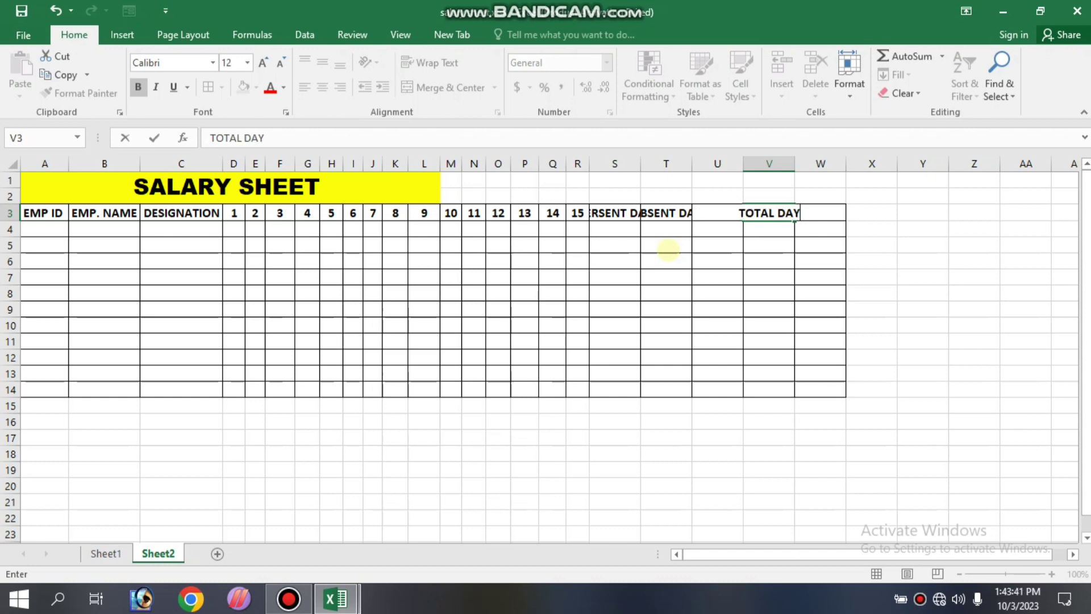
key(Tab)
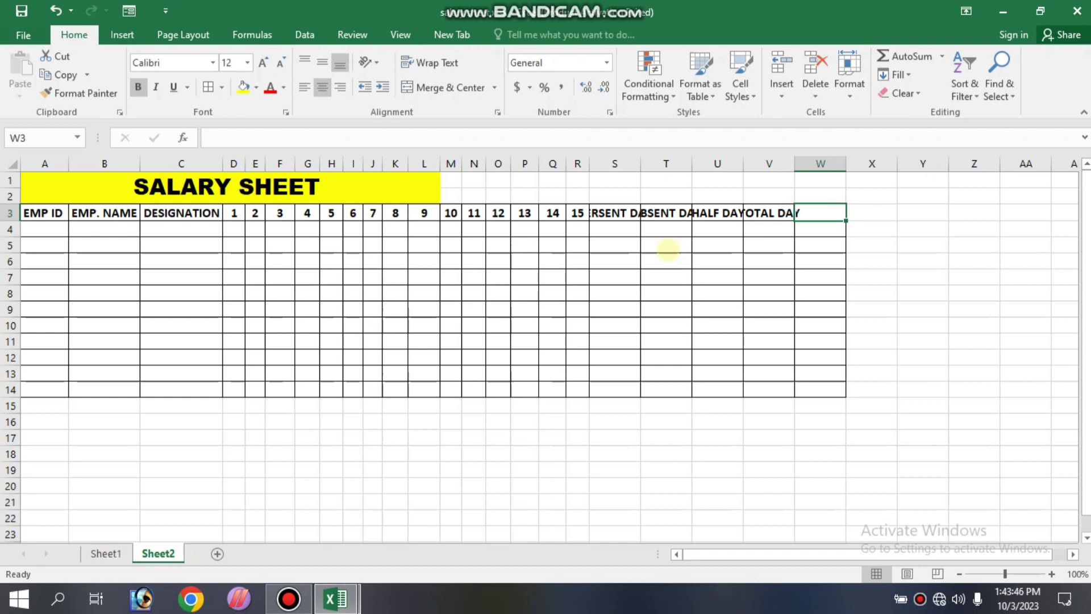
Add the headings BASIC SALARY, PER DAYA SALARY, HOUSE RENT and TOTAL SALARY
key(F2)
text(BASIC S)
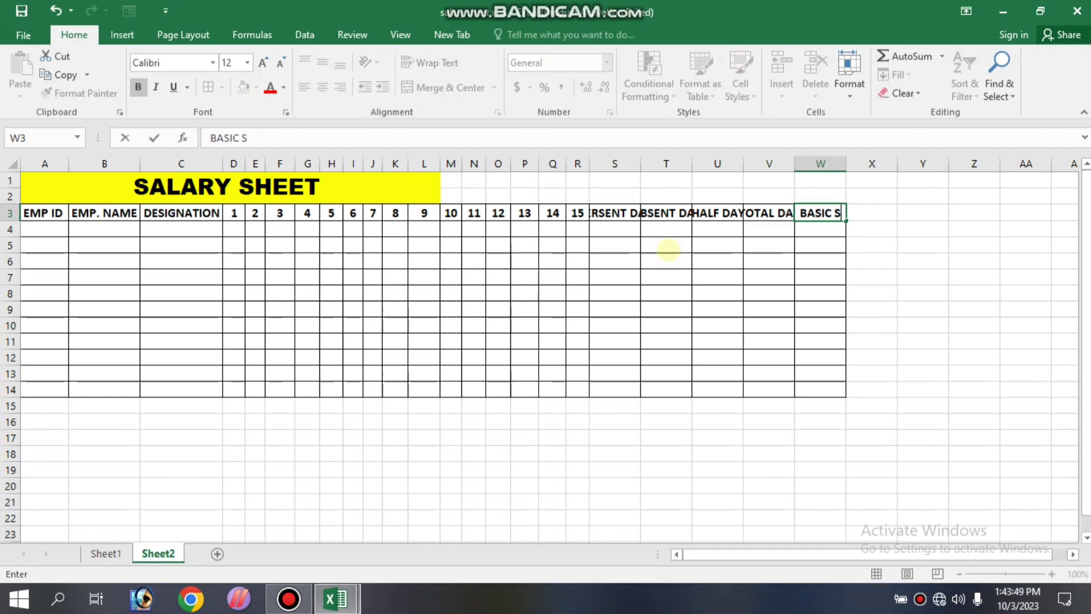
text(ALARY)
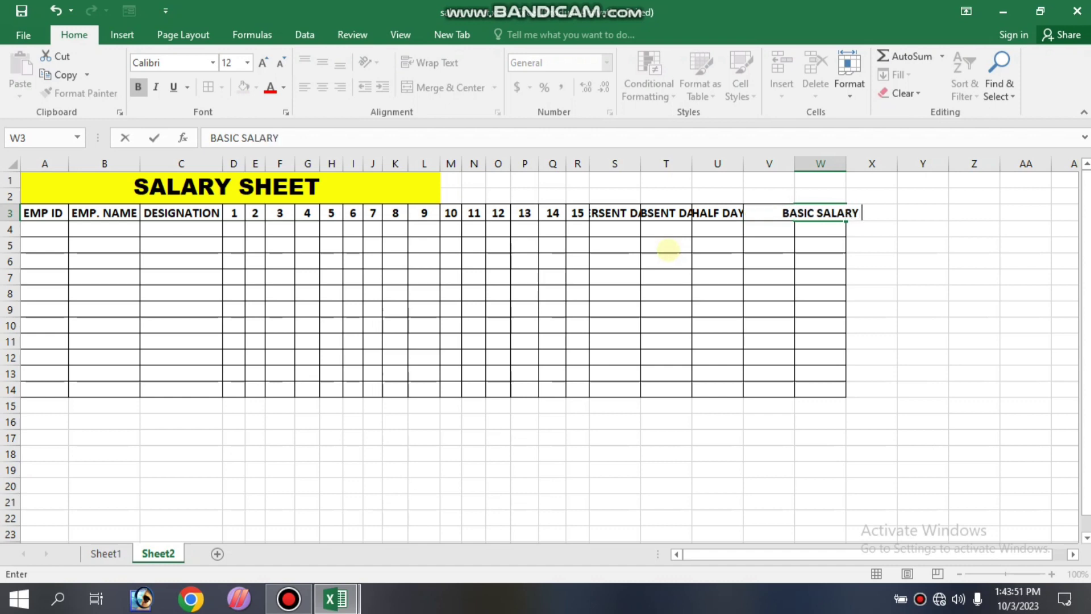
key(Tab)
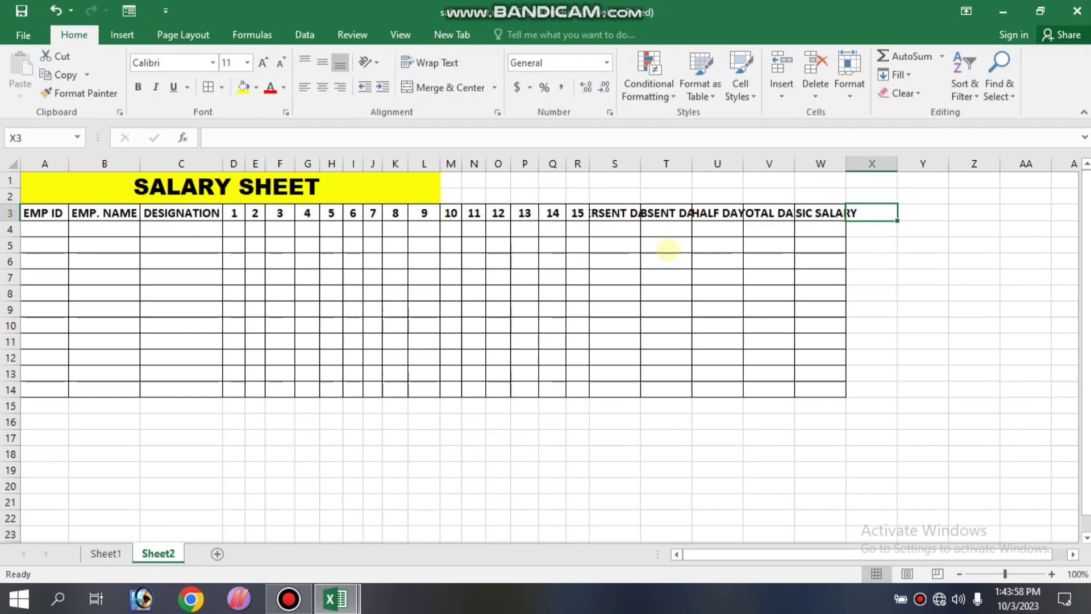
text(PER )
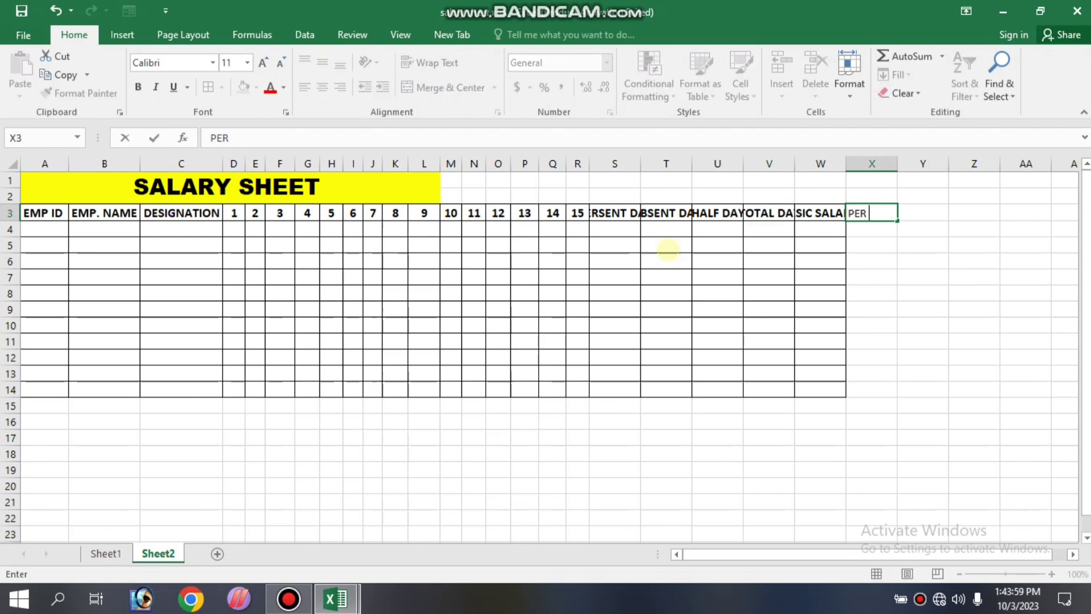
text(DAYA SA)
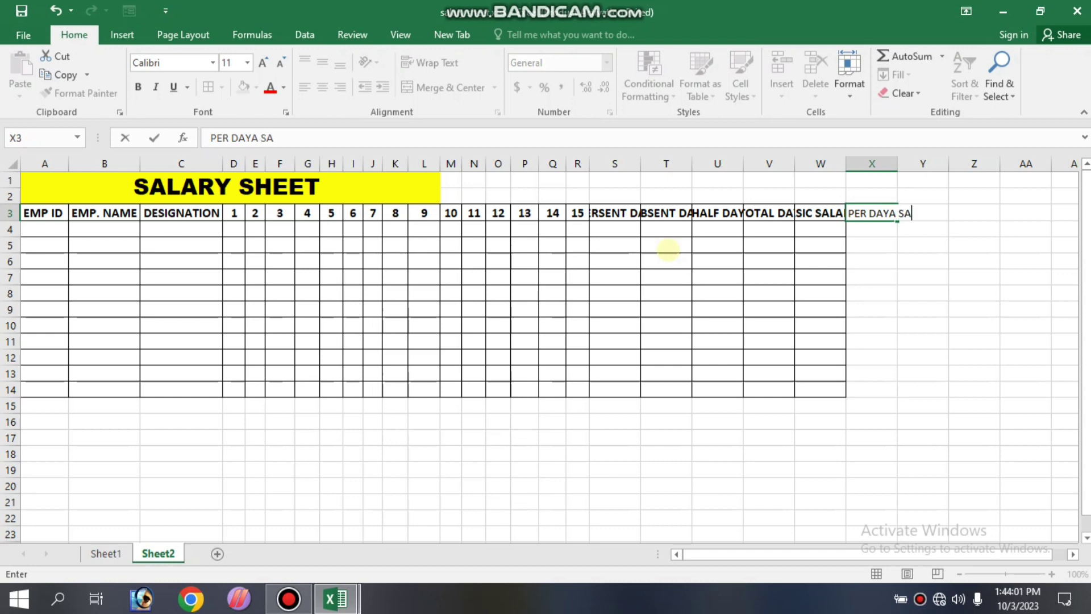
text(LARY)
key(ctrl+Return)
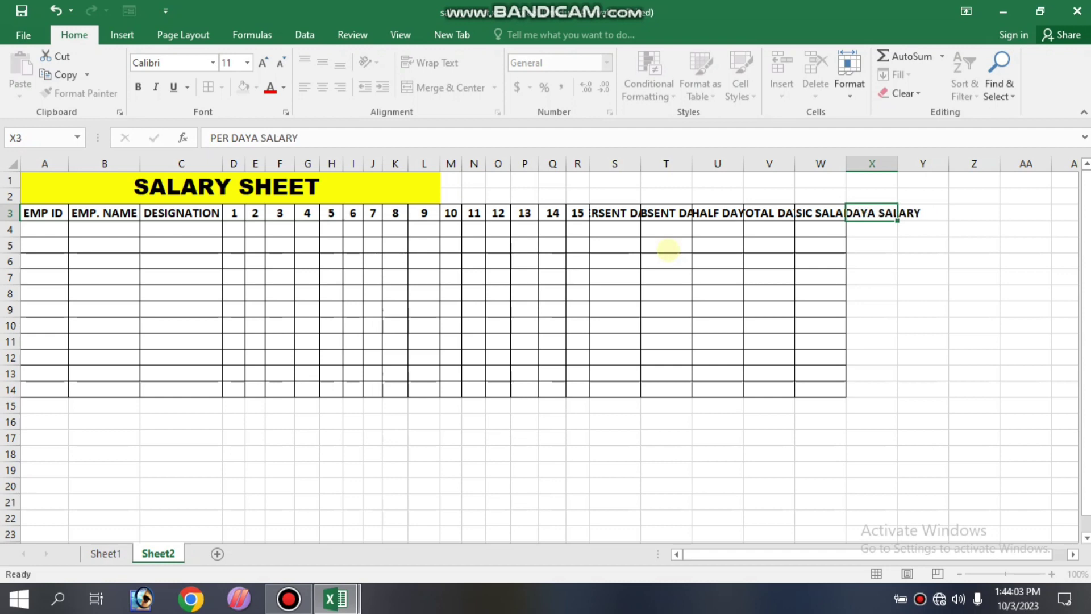
key(Right)
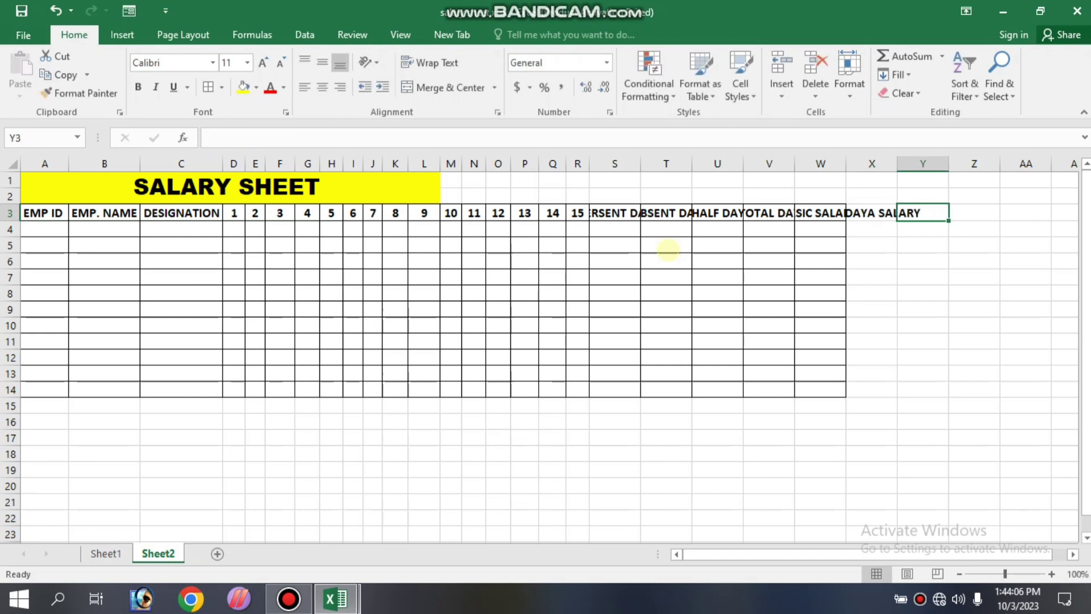
text(H)
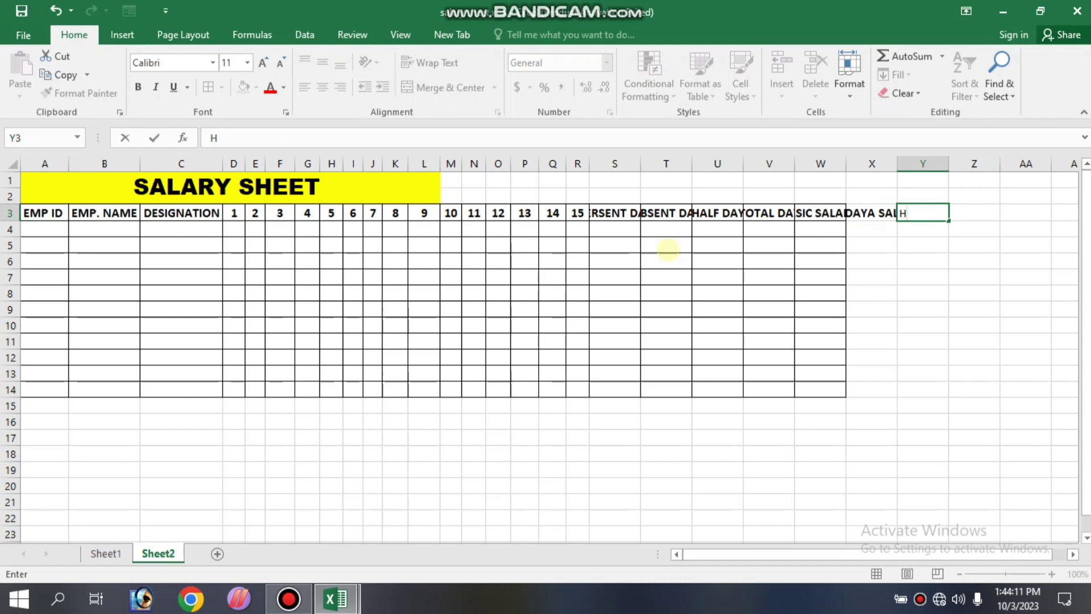
text(OUSE)
text( RENT)
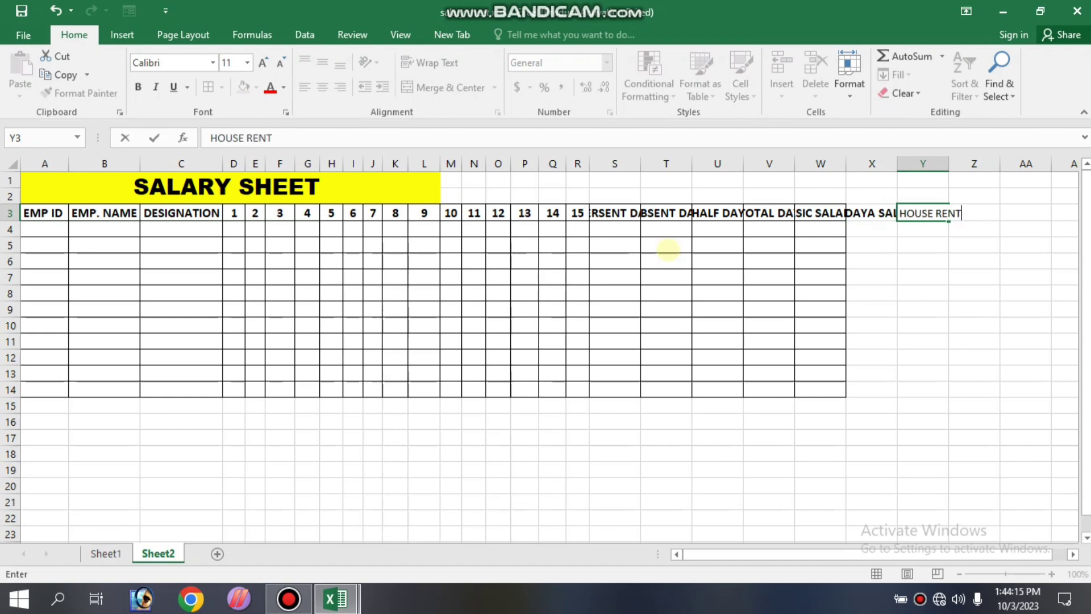
key(Tab)
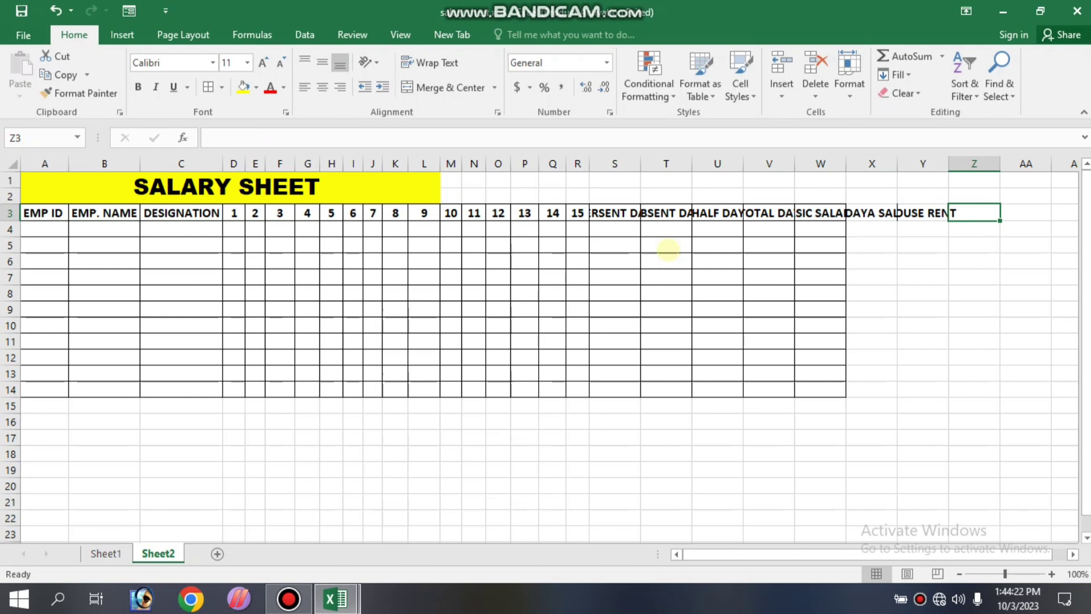
text(TOTRA)
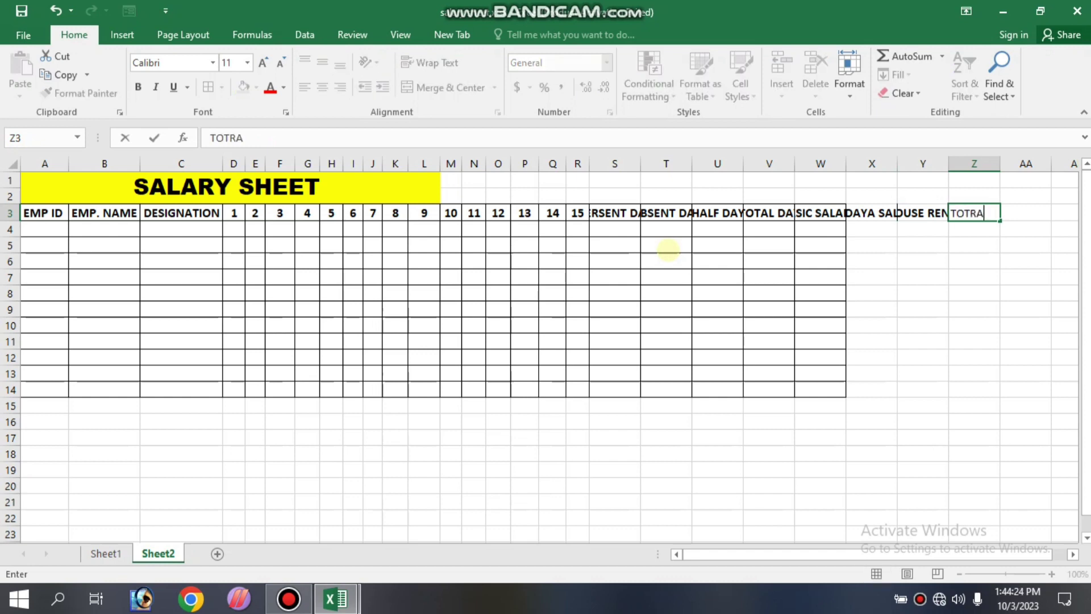
text(L)
key(BackSpace)
key(BackSpace)
key(BackSpace)
text(AL S)
text(ALARY)
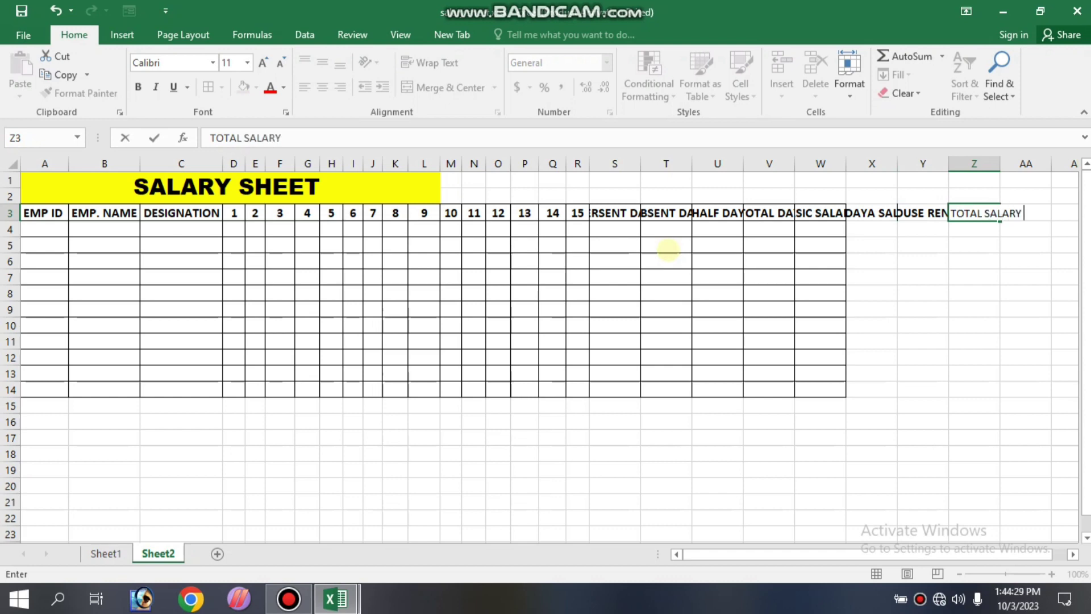
key(Tab)
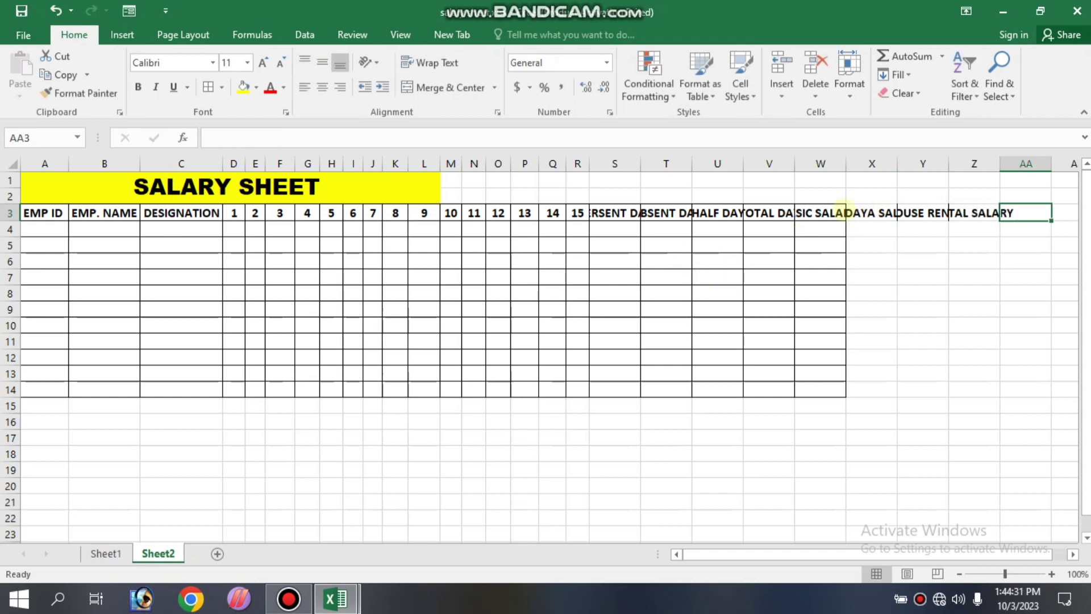
Apply All Borders to the new salary columns of the table
mouse_move(823, 213)
mouse_down()
mouse_move(932, 215)
mouse_move(999, 386)
mouse_up()
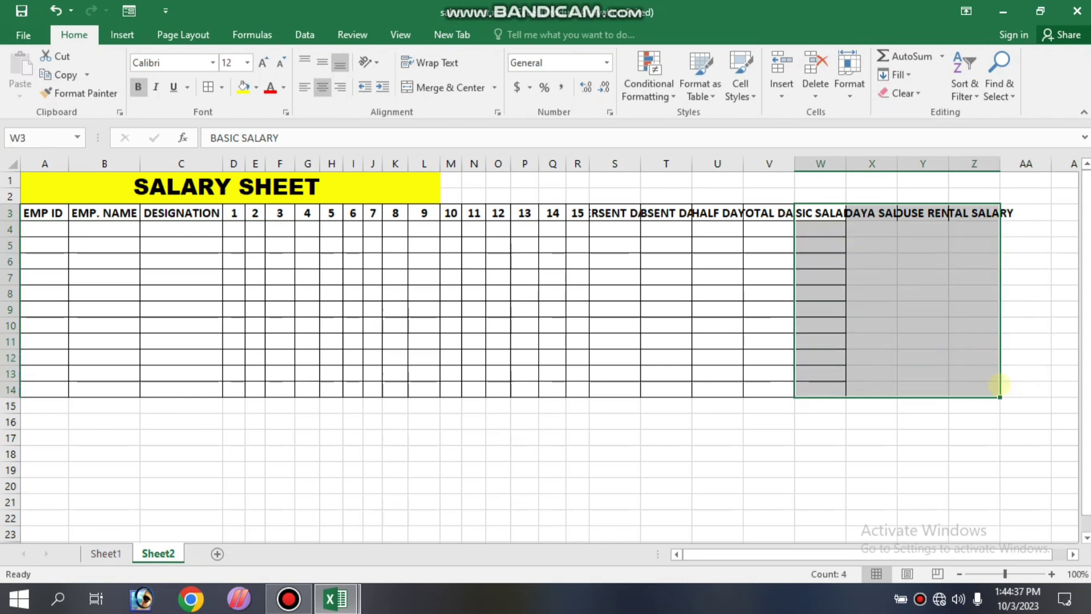
click(208, 87)
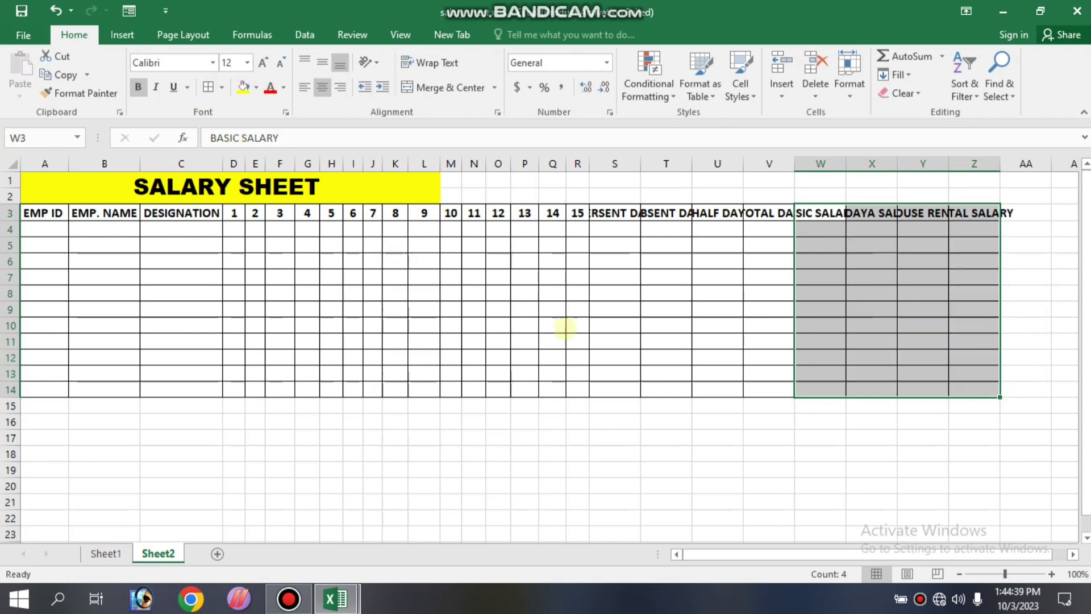
click(860, 271)
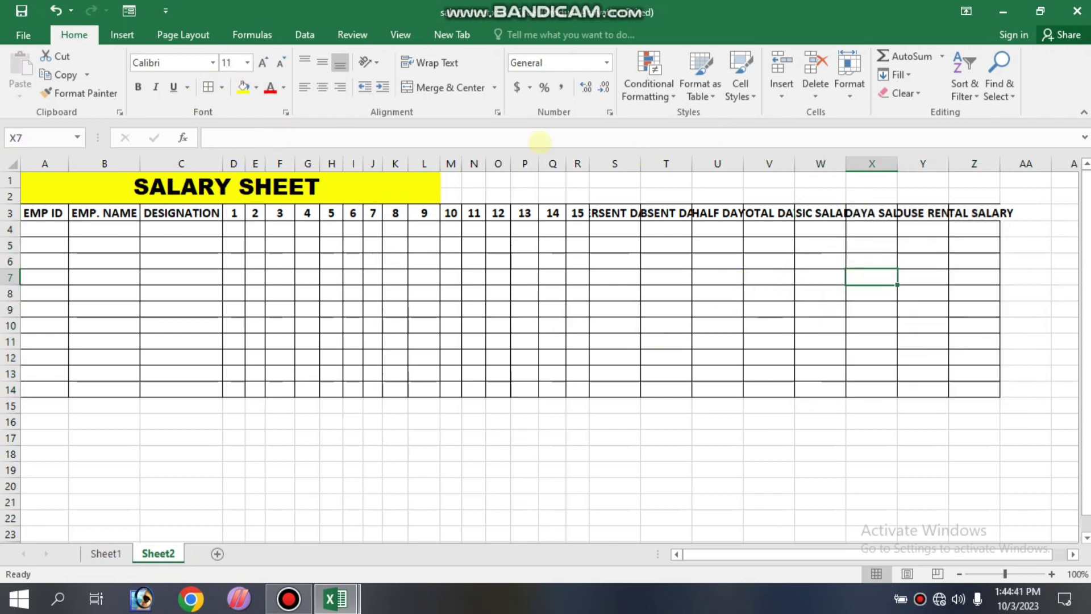
AutoFit columns S through AA so every heading shows in full
mouse_move(610, 162)
mouse_down()
mouse_move(1030, 178)
mouse_move(974, 170)
mouse_up()
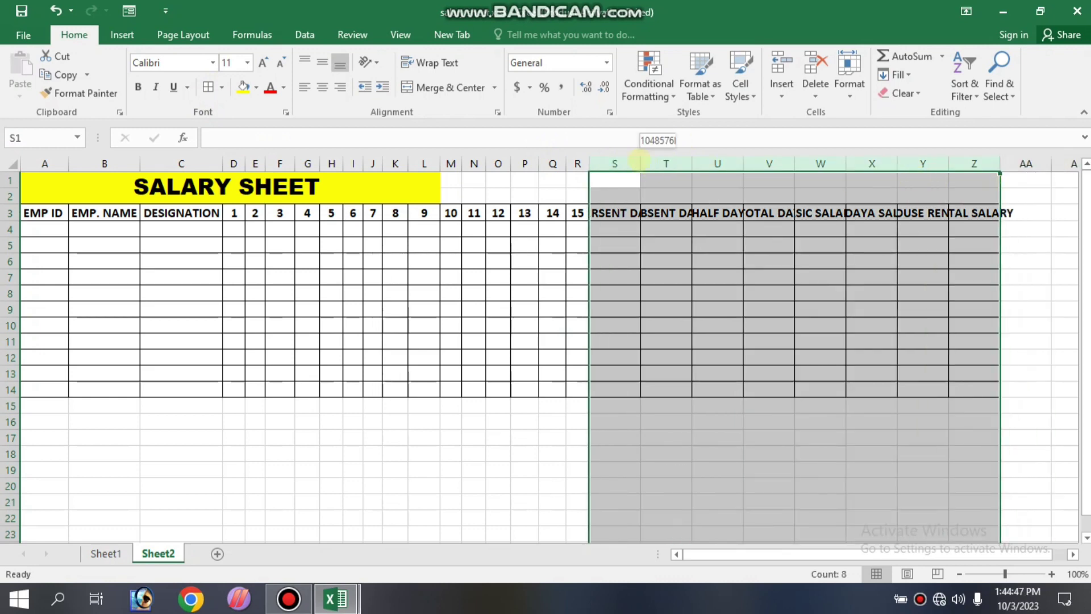
double_click(641, 164)
click(909, 250)
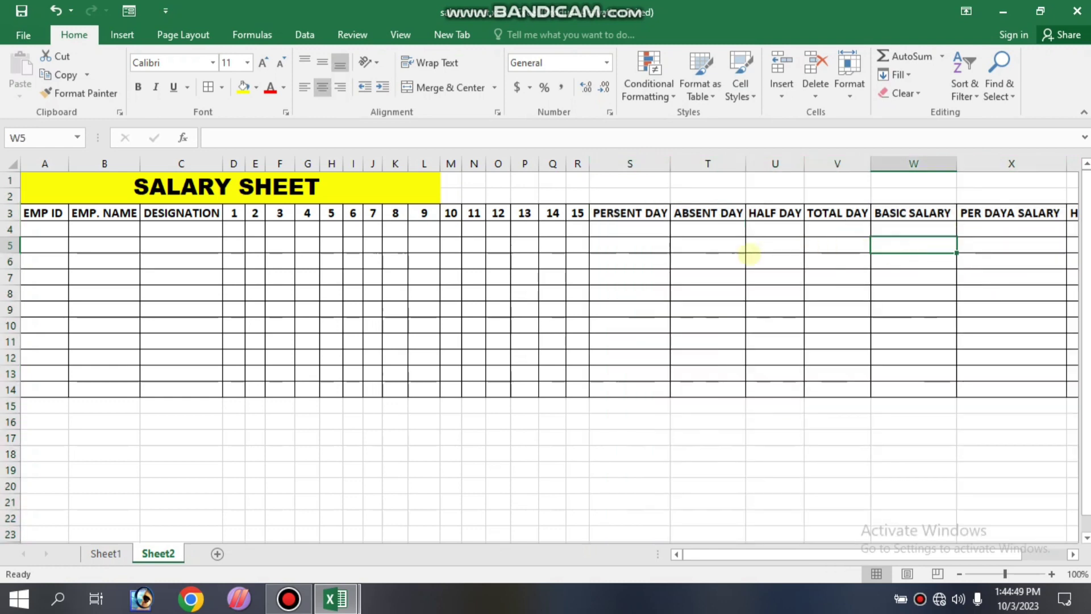
click(741, 254)
click(638, 225)
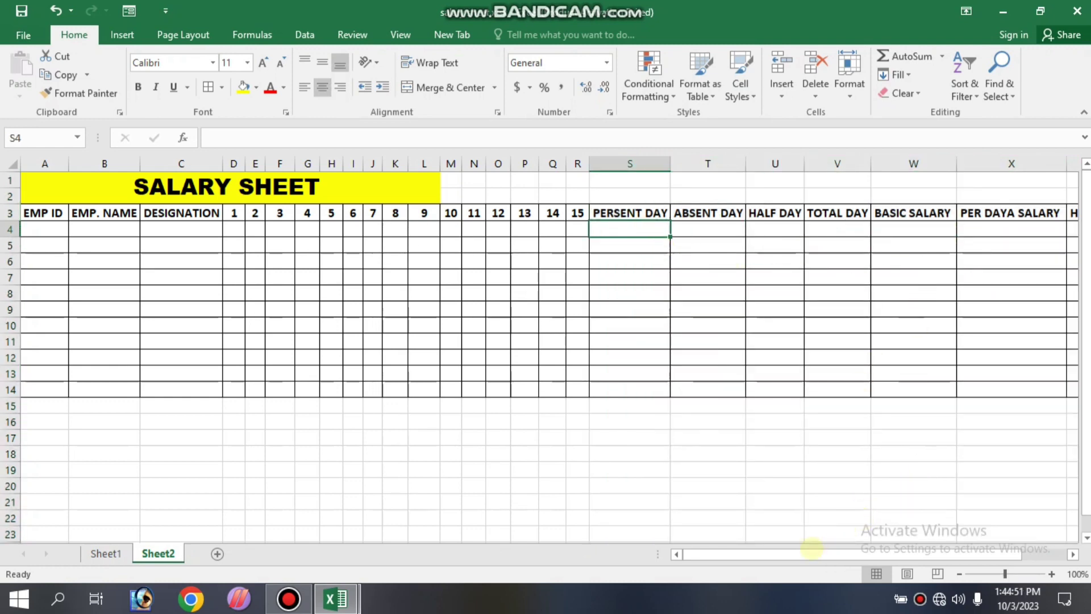
mouse_move(807, 554)
mouse_down()
mouse_move(858, 554)
mouse_move(608, 524)
mouse_up()
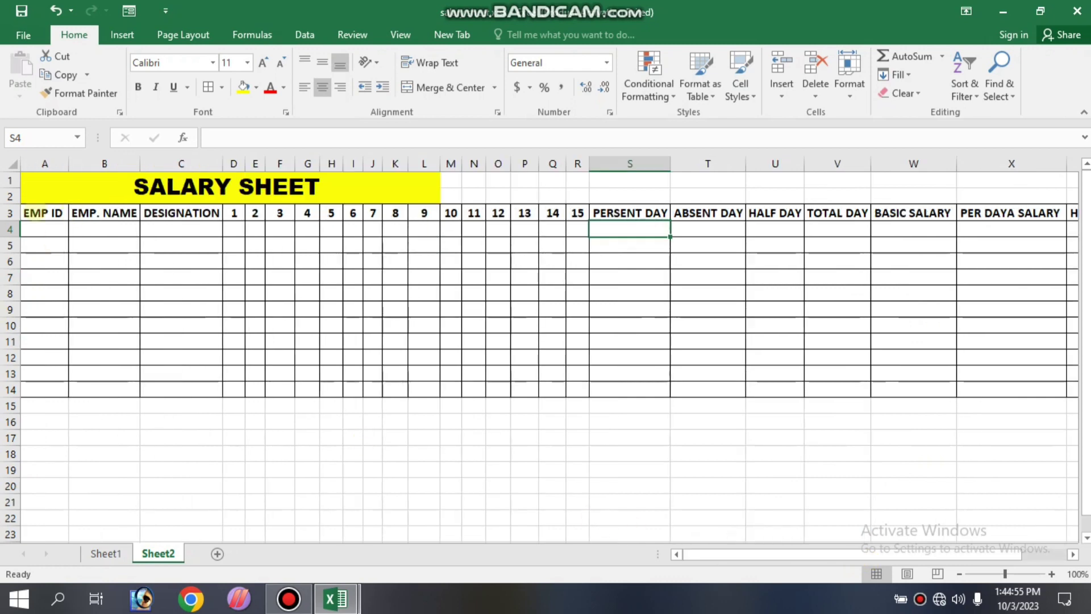
Fill header row 3 dark blue and make its text white
drag(29, 218, 966, 212)
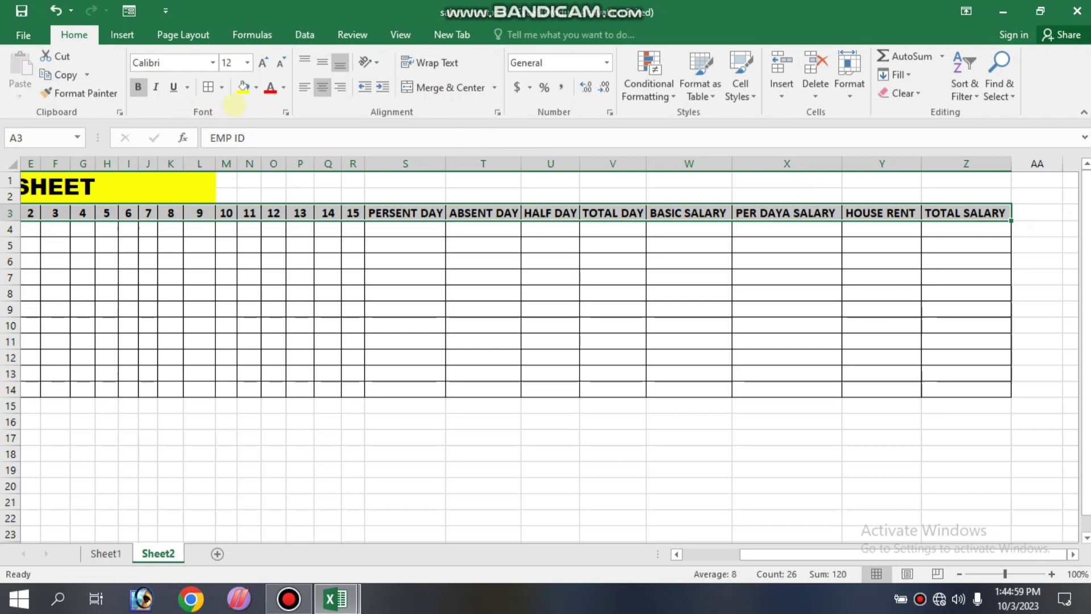
click(257, 87)
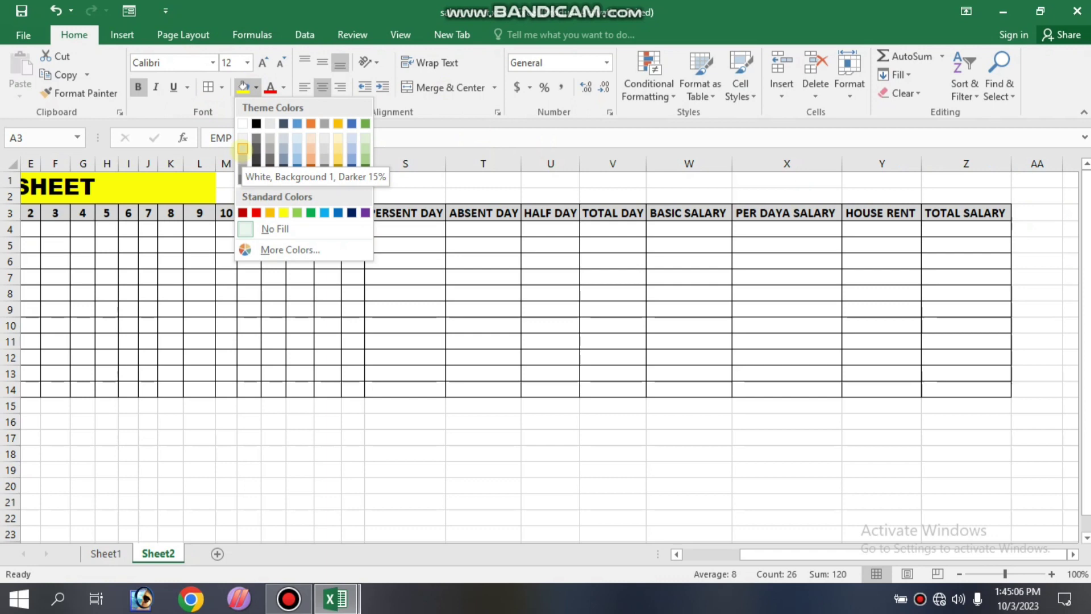
click(242, 149)
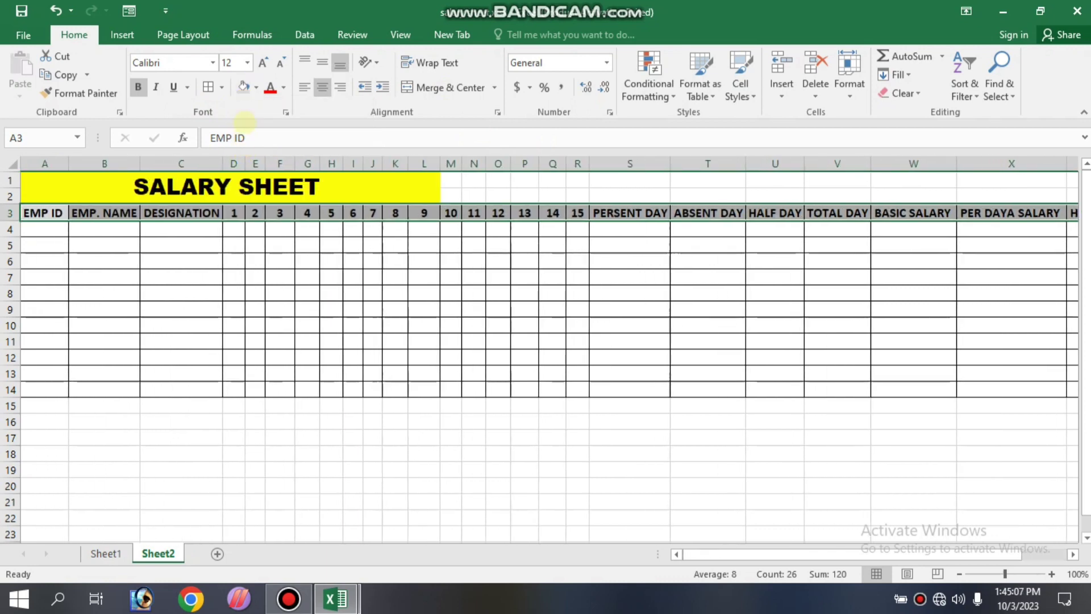
click(256, 87)
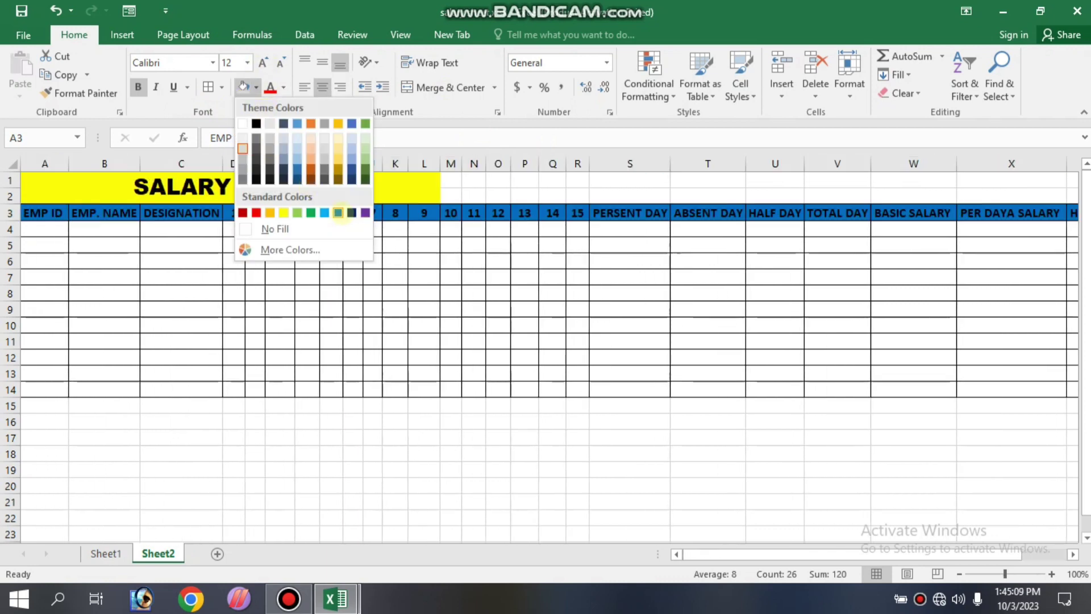
click(352, 213)
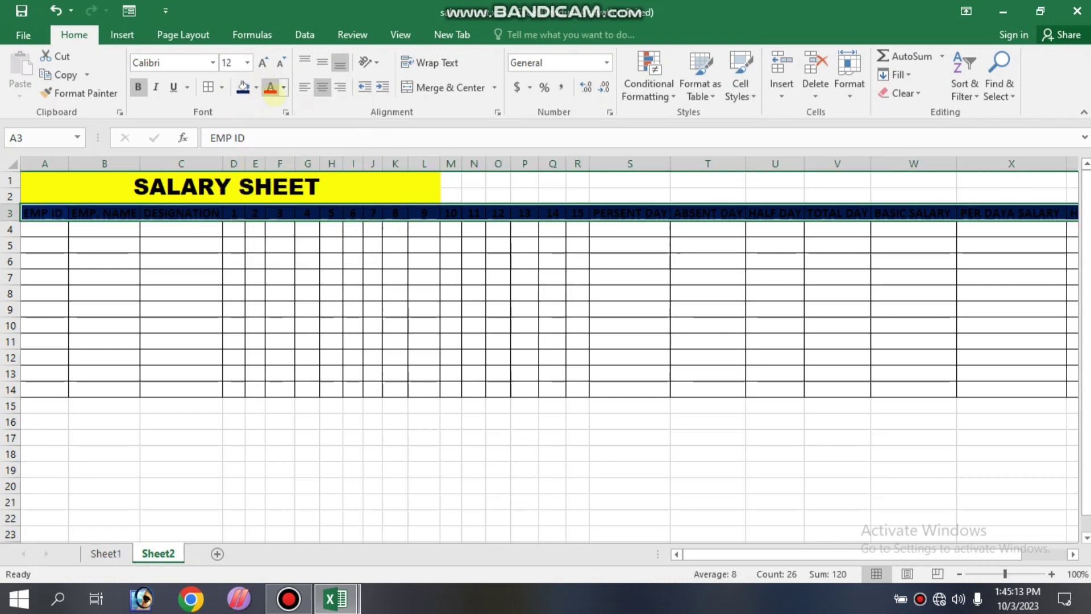
click(283, 87)
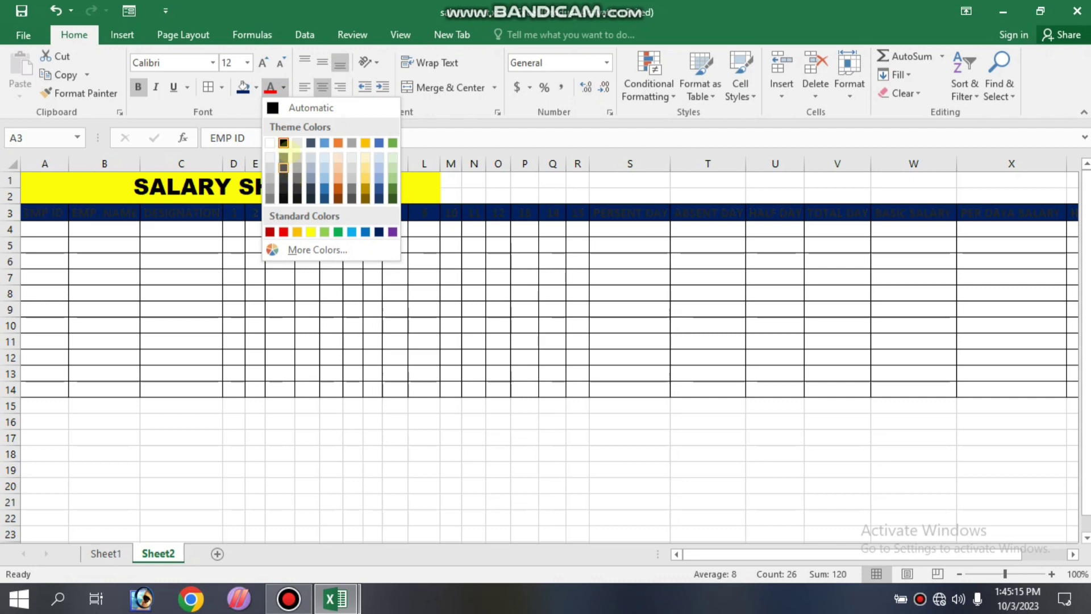
click(269, 142)
click(450, 292)
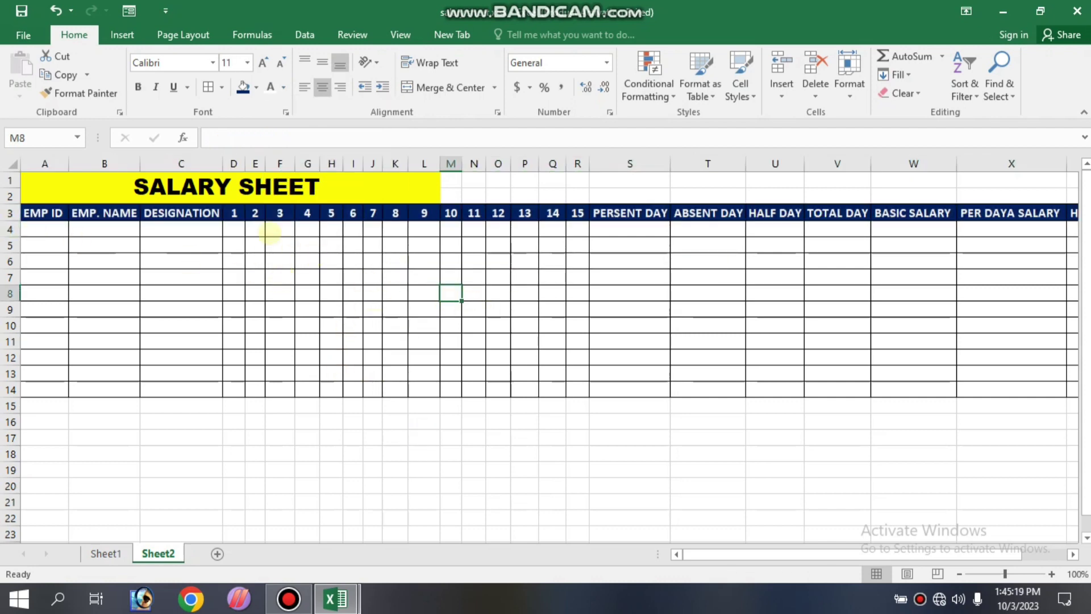
Enter 1 and 2 in A4:A5 and fill the ID series down to 11 in A14
click(760, 554)
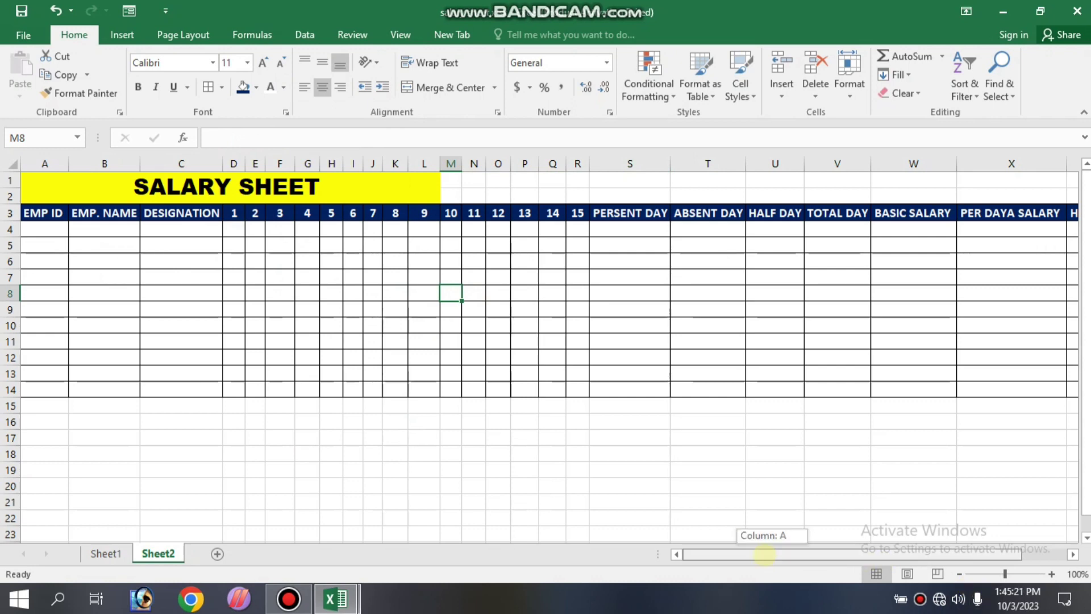
click(45, 232)
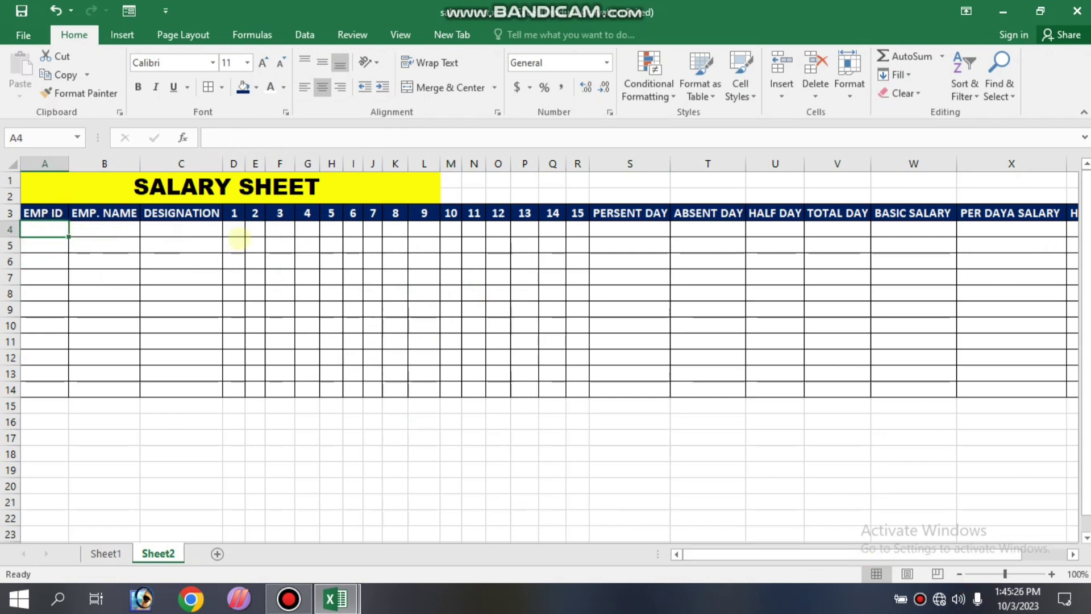
text(EMP ID)
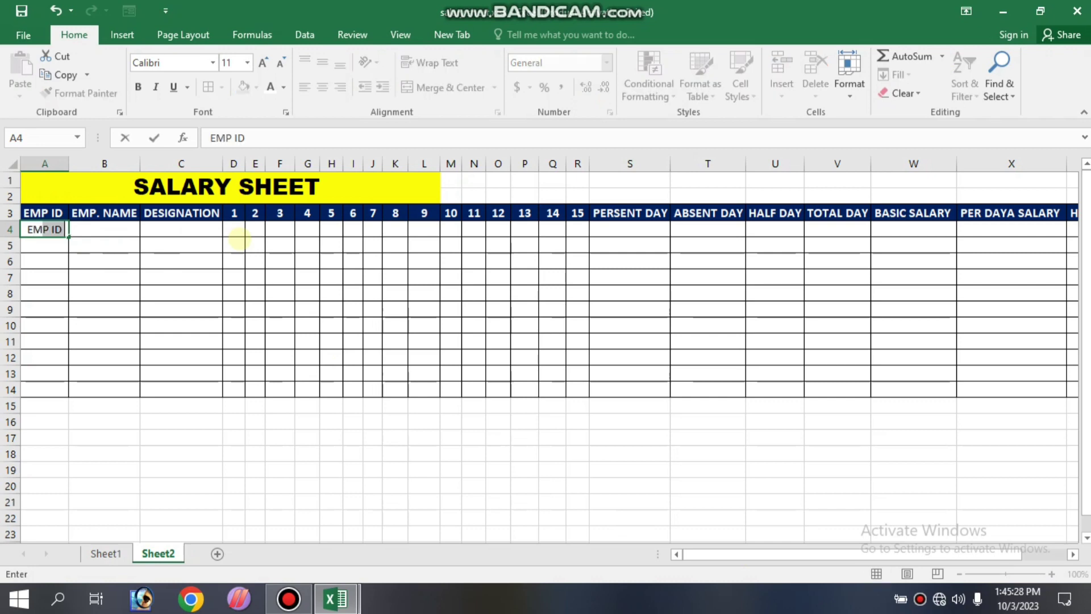
key(BackSpace)
key(BackSpace)
key(BackSpace)
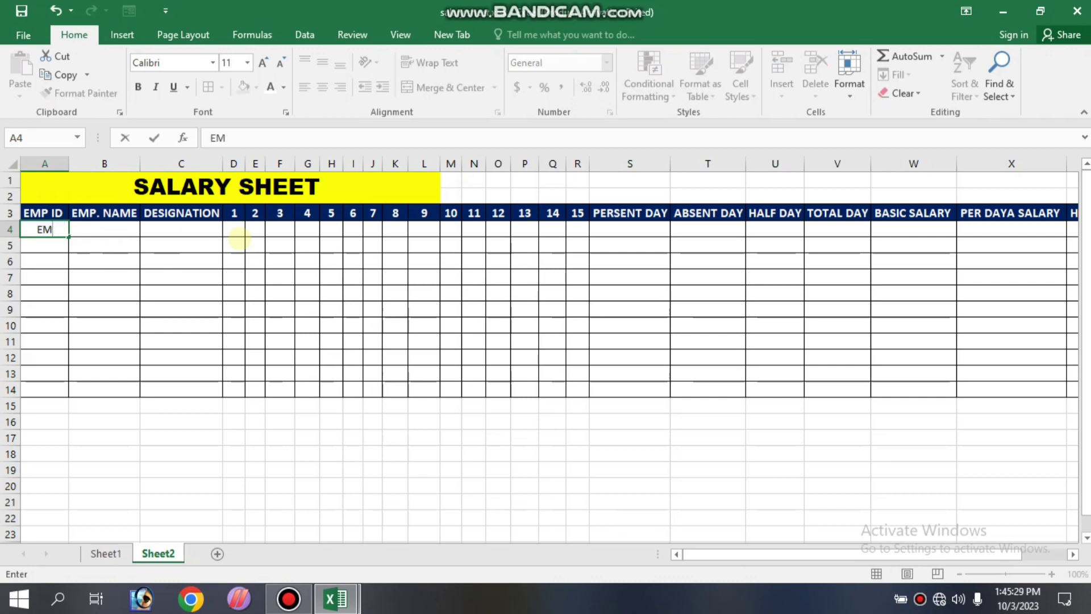
key(BackSpace)
key(BackSpace)
text(1)
key(Return)
text(2)
key(Return)
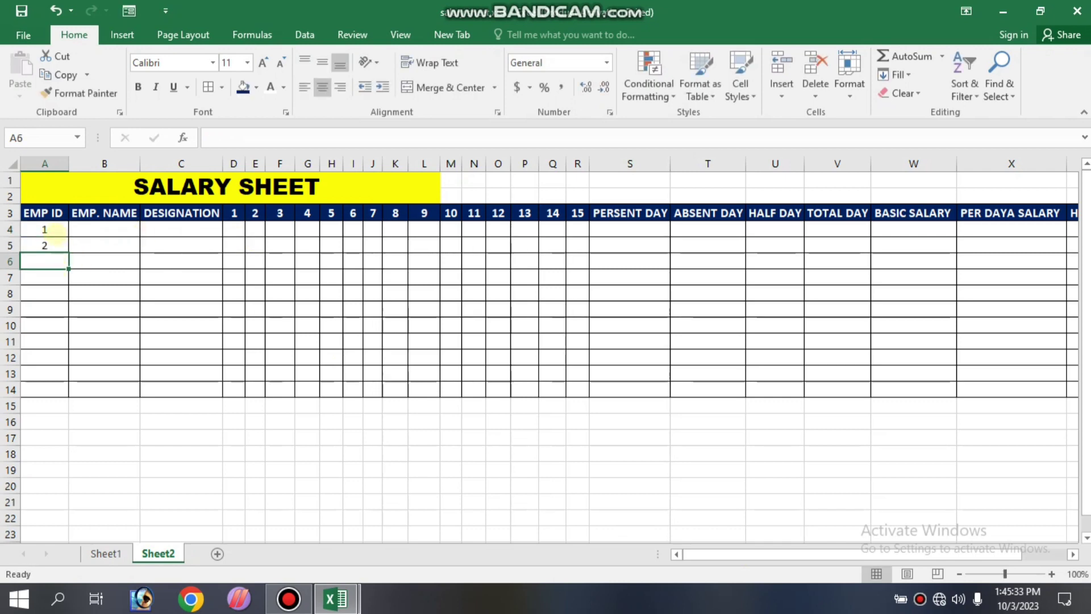
click(46, 228)
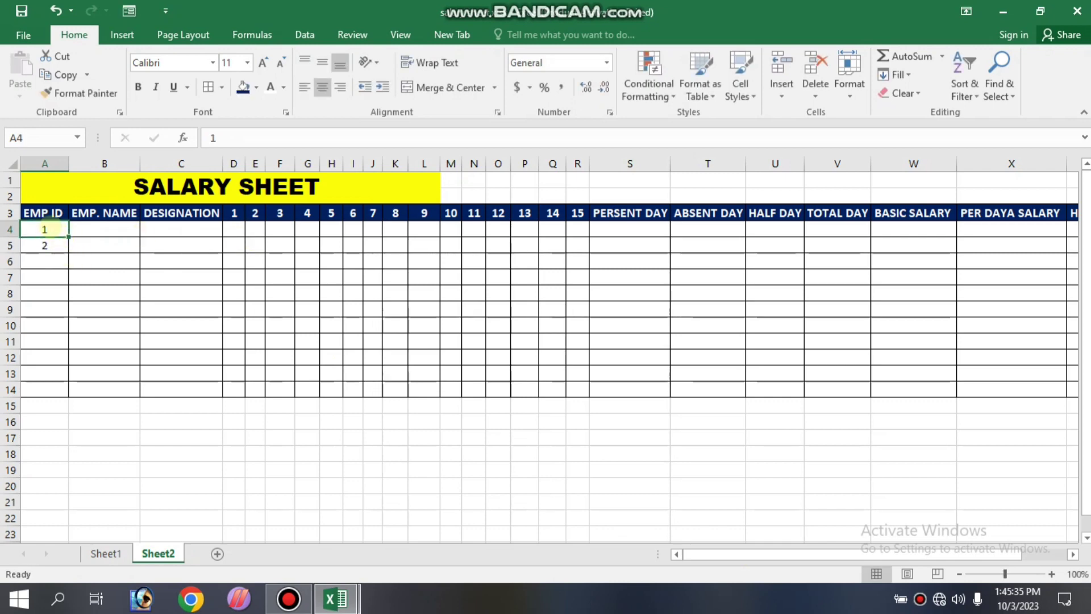
mouse_move(46, 229)
mouse_down()
mouse_move(58, 251)
mouse_move(59, 404)
mouse_up()
click(182, 357)
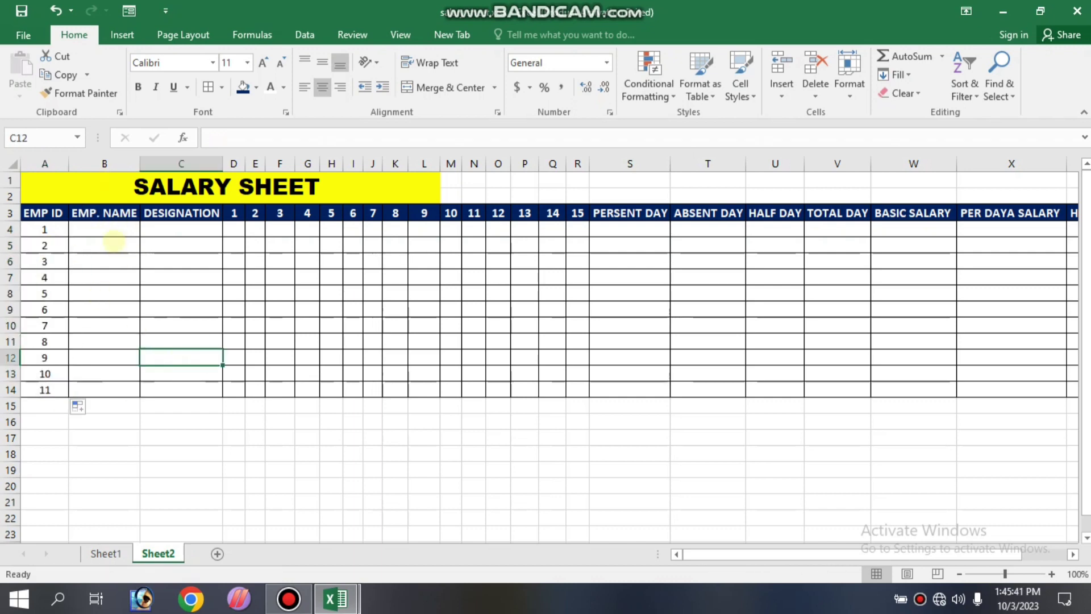
Enter the first four employee names in B4:B7
click(105, 229)
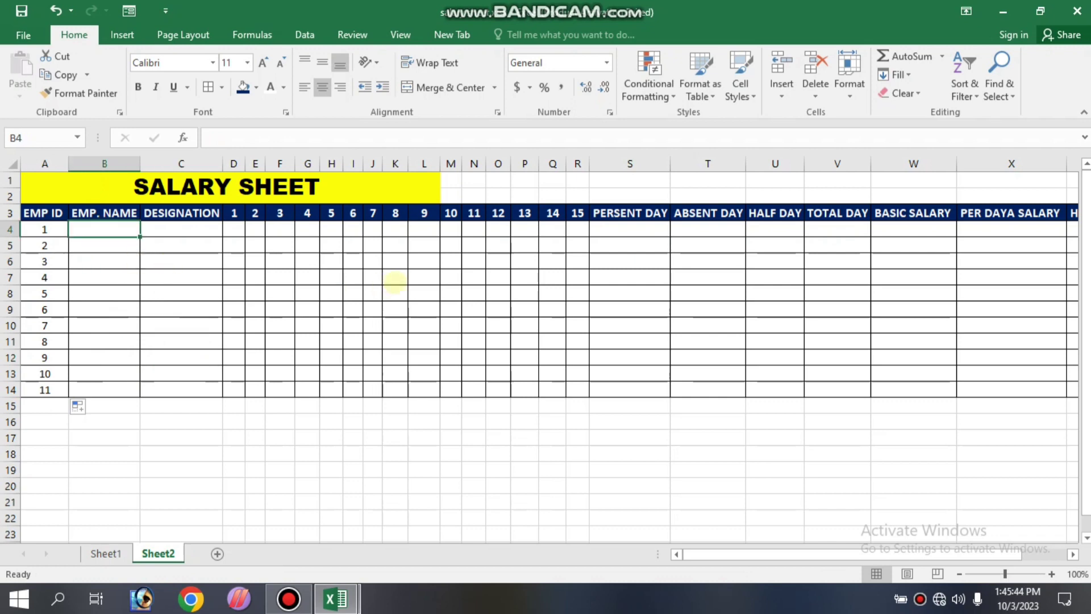
text(RE)
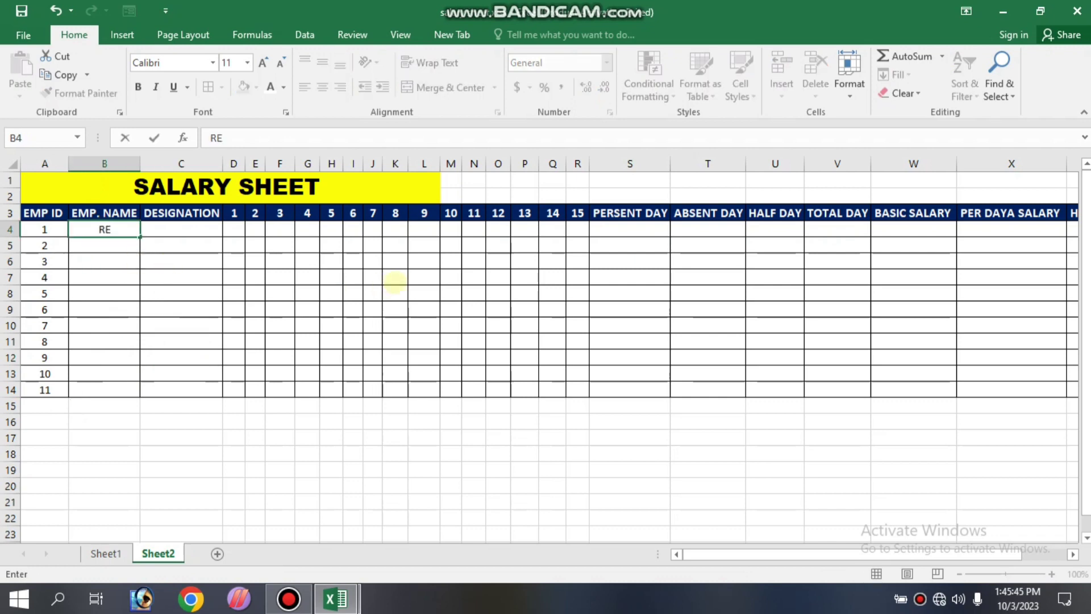
text(ITESH)
key(Return)
text(NITESH)
key(Return)
text(KUNDAN)
key(ctrl+Return)
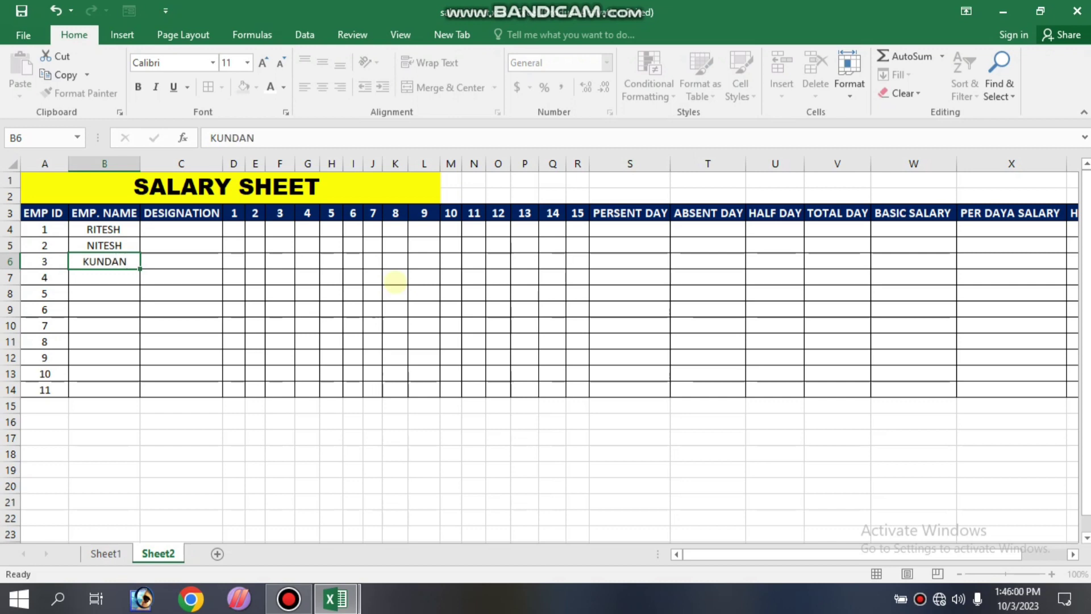
key(Return)
text(PAPPU)
key(Return)
Enter the remaining employee names down to B14
text(AMAN SONU )
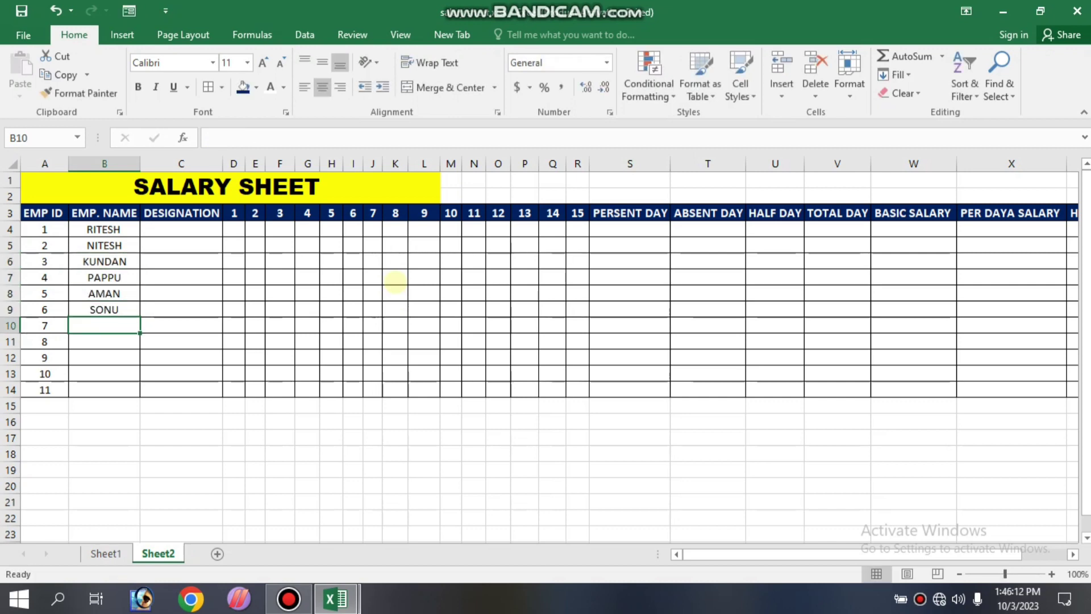
text(SATISH)
key(Return)
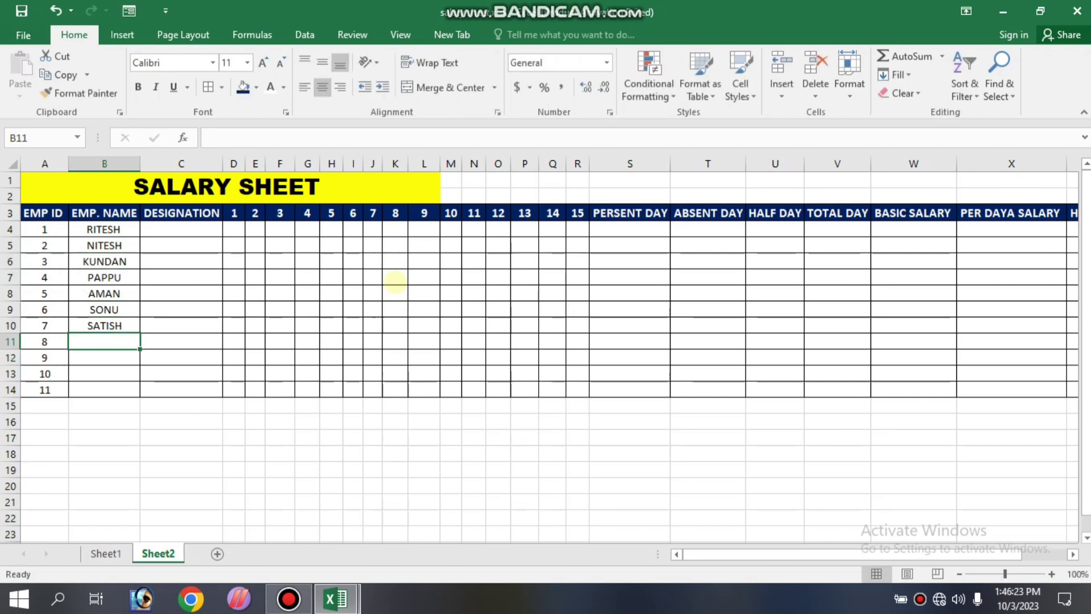
text(BIKASH VINOD SACHIN)
key(Return)
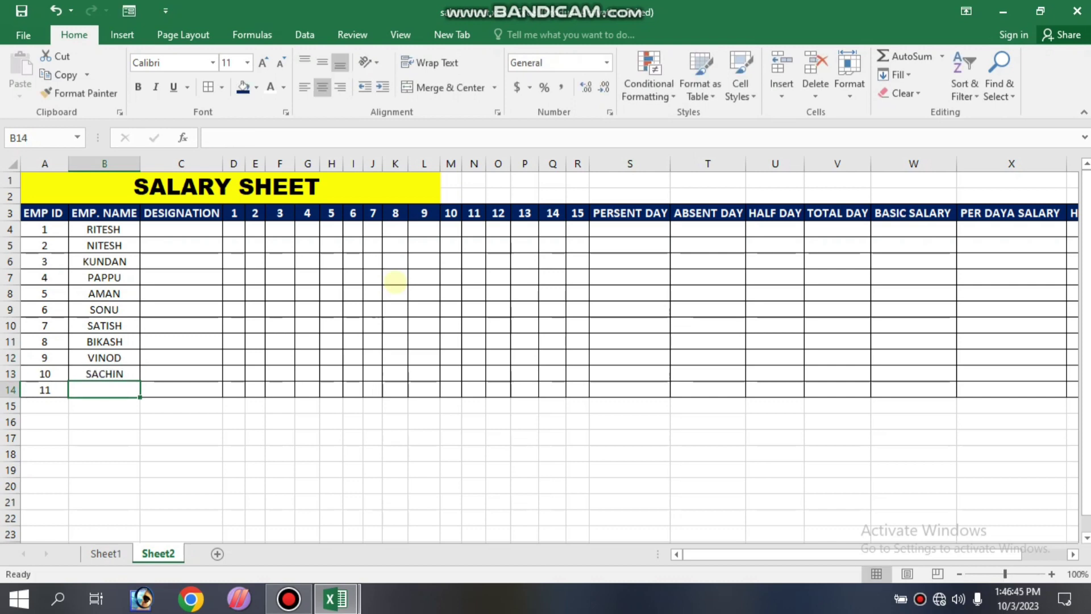
text(PANKAJ)
key(Return)
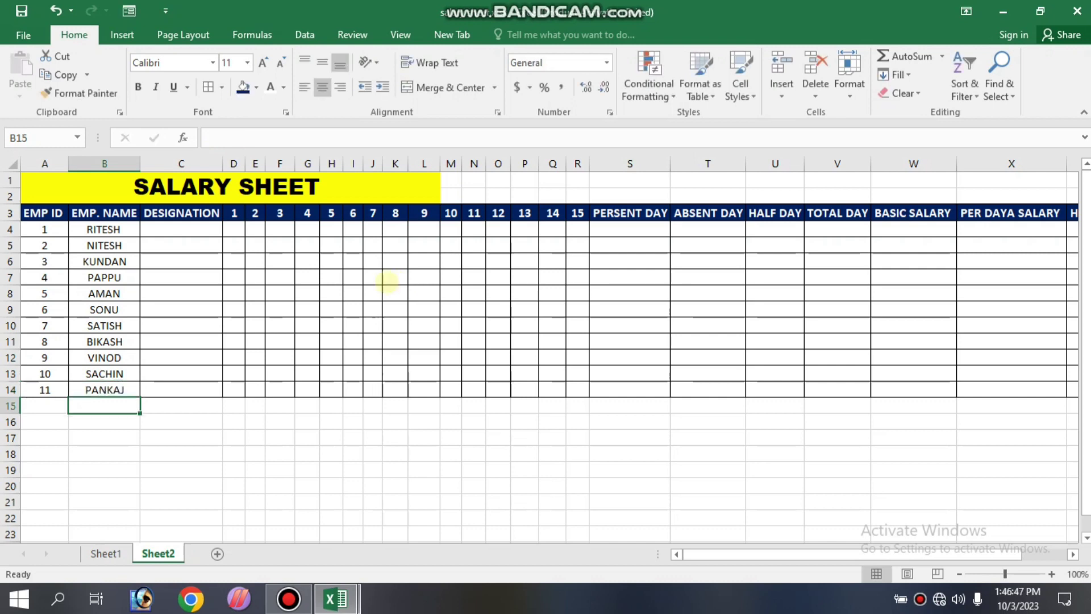
click(175, 231)
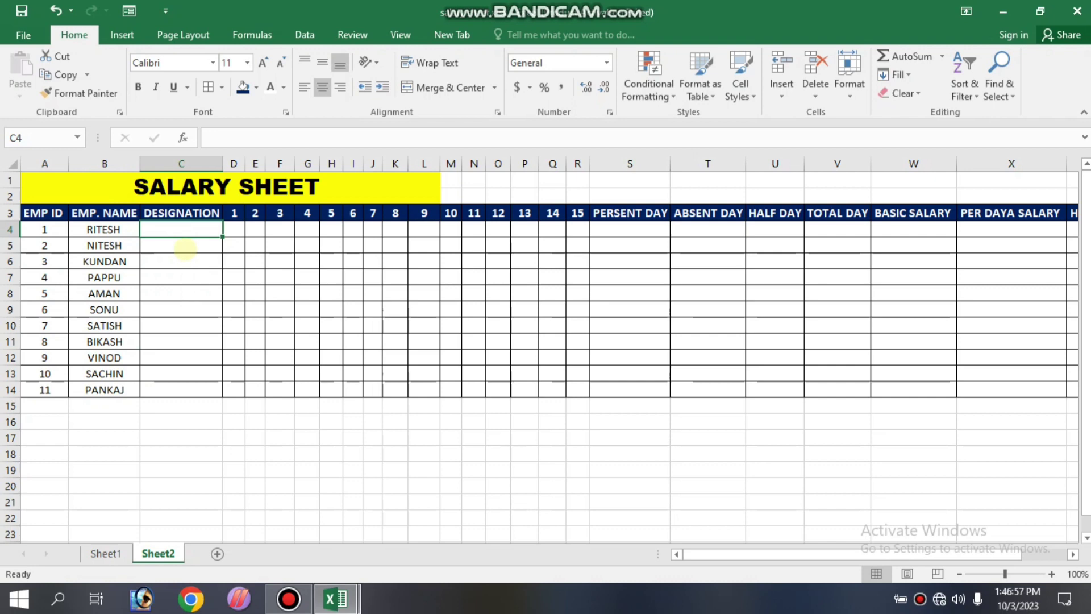
Enter STAFF in C4 and TEACHER in C5, retyping both to fix their misspellings
text(ST)
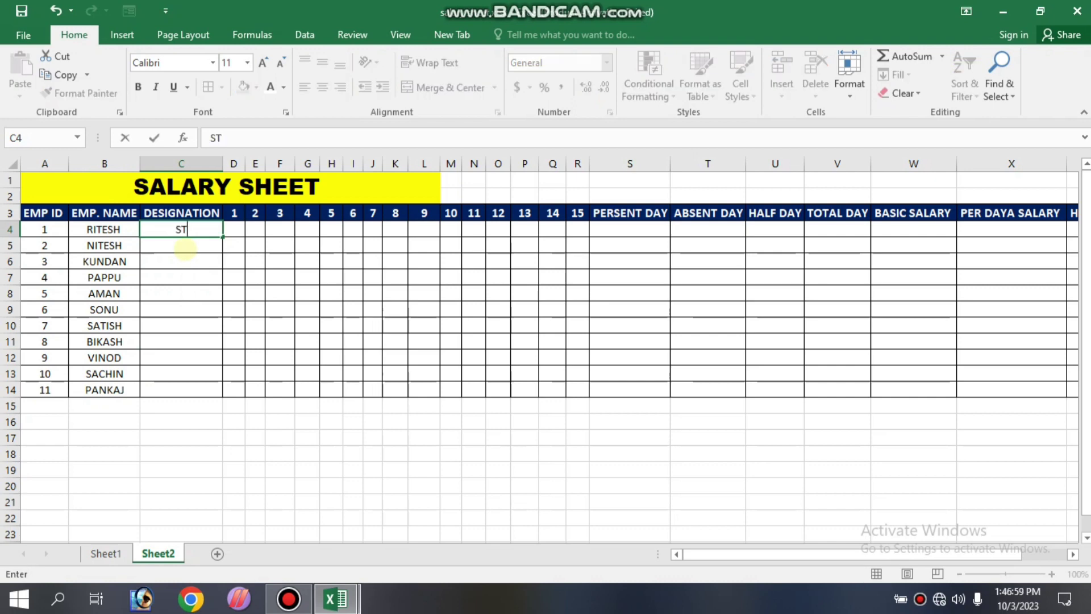
text(OFF)
key(Return)
click(188, 230)
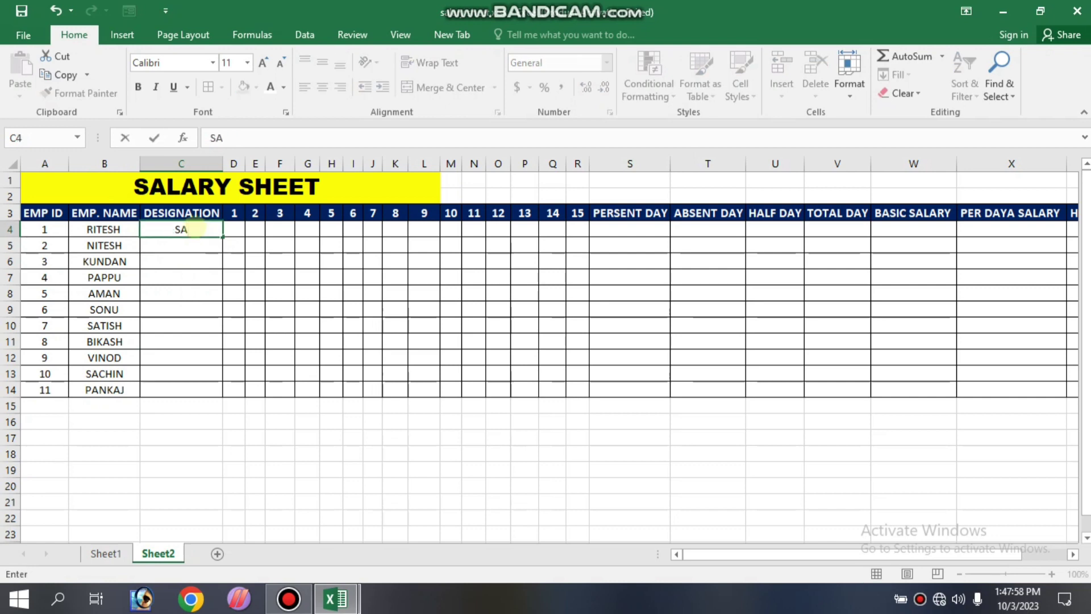
text(STAFF)
key(Return)
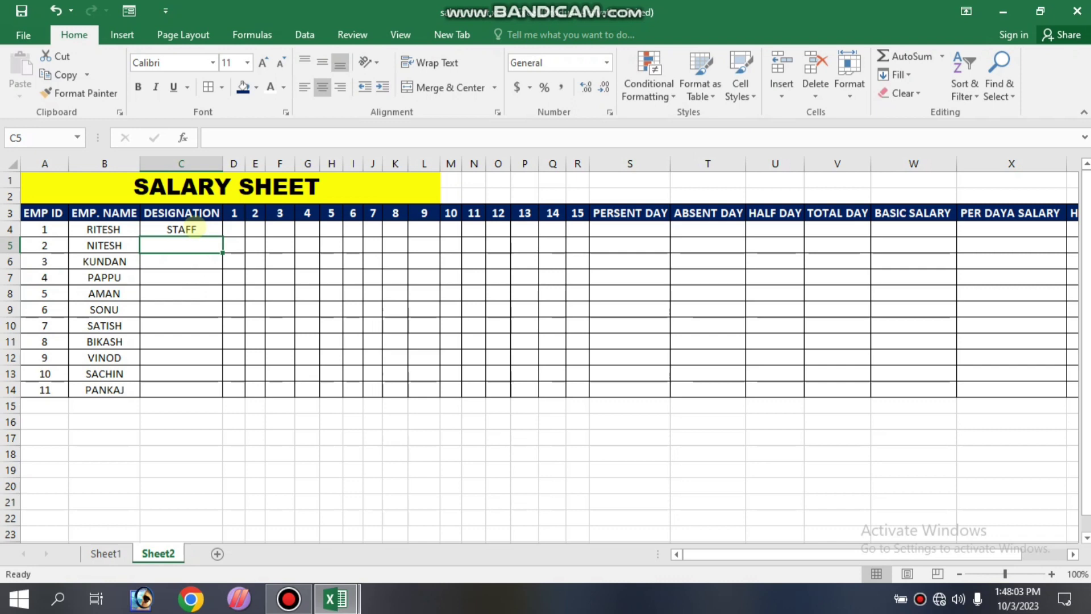
text(TE)
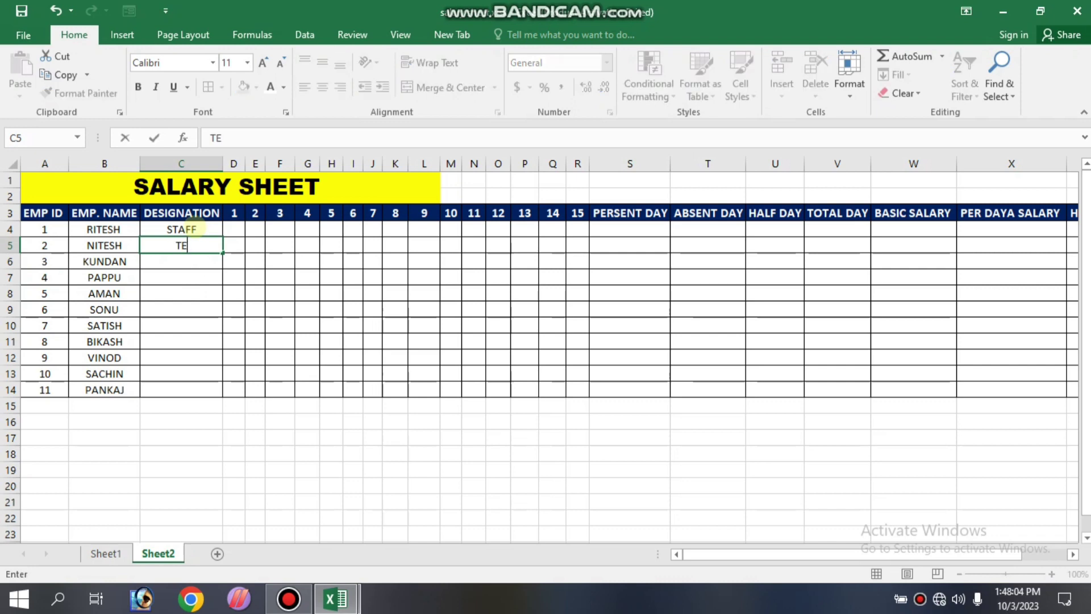
text(A)
text(XHER)
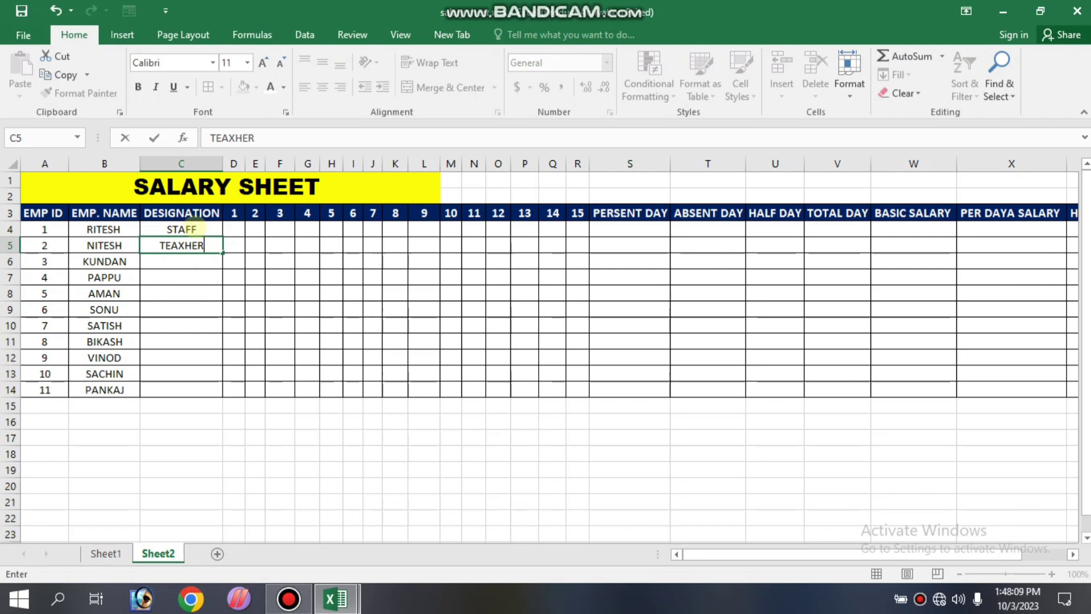
key(Return)
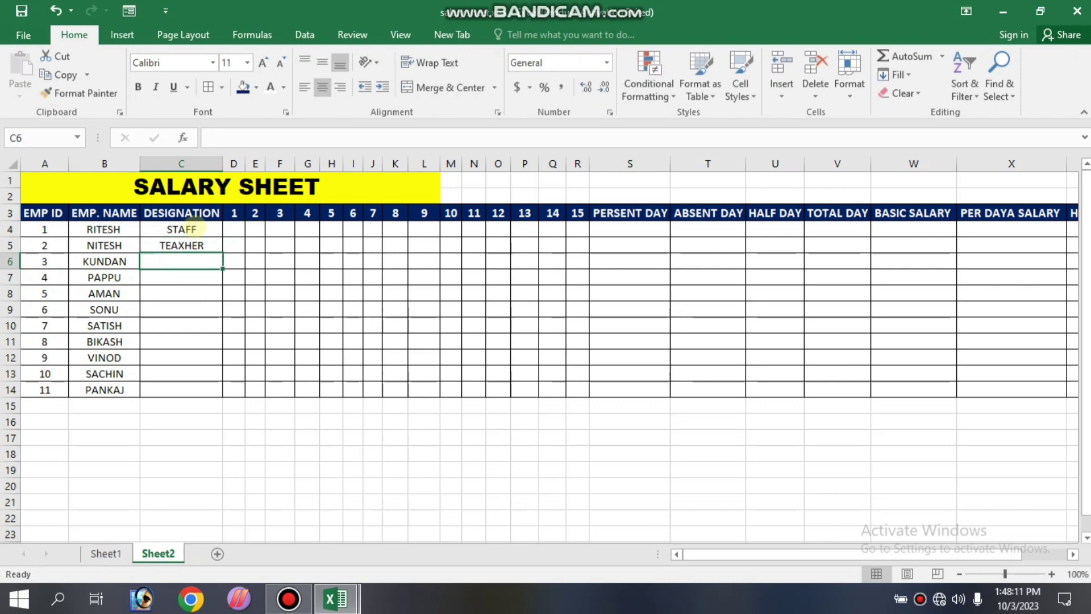
click(192, 247)
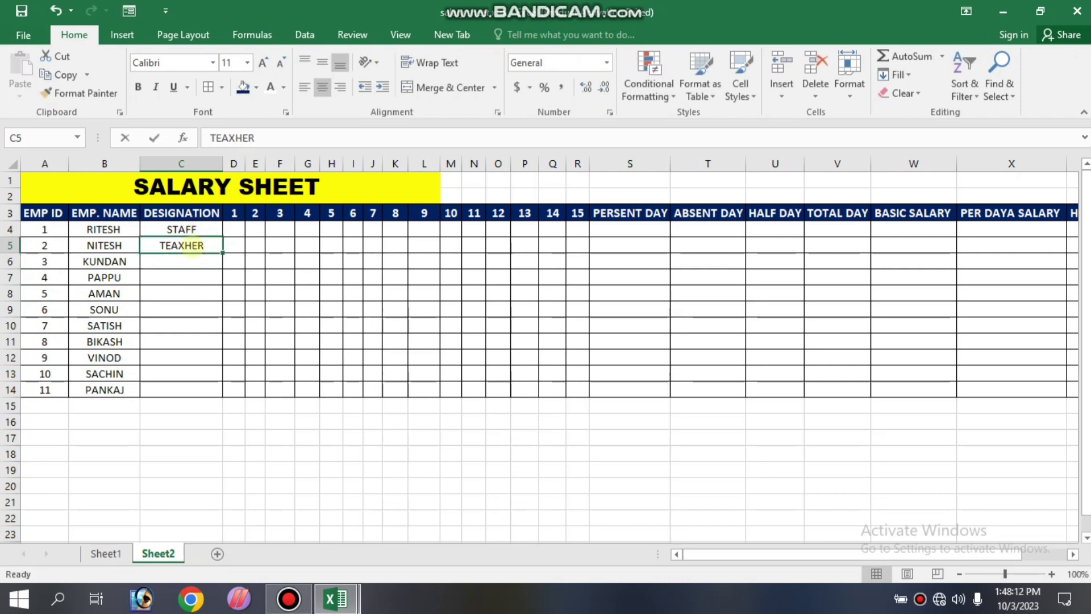
text(TEACHE)
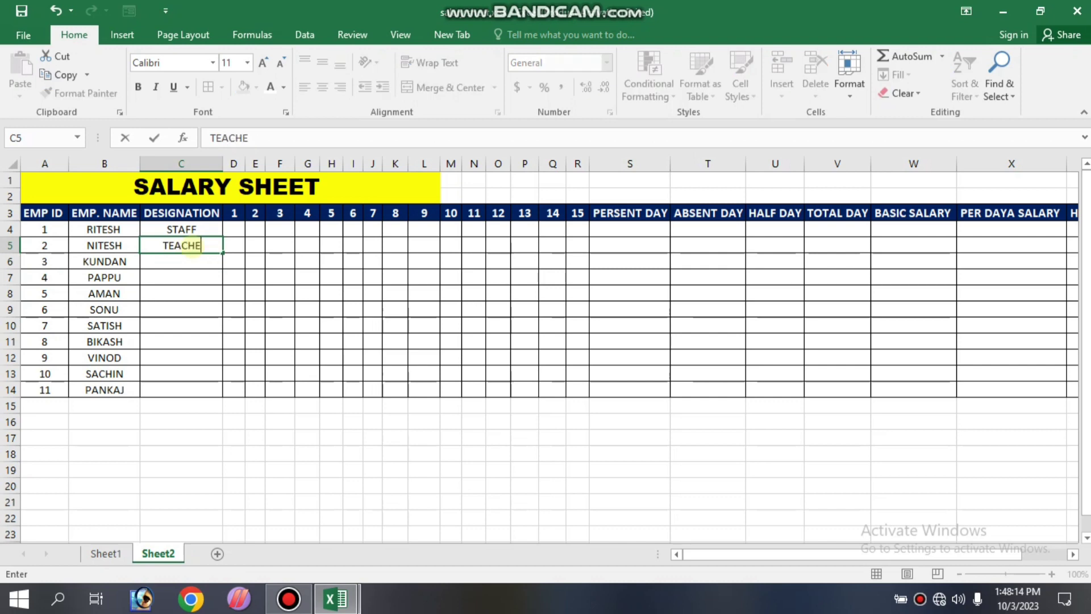
text(R)
key(Return)
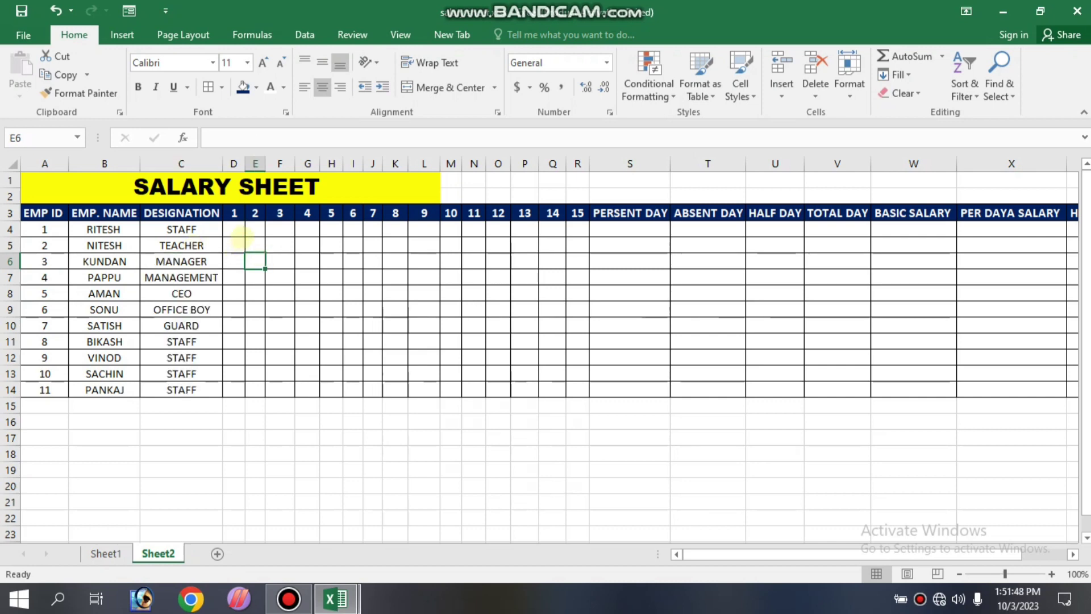
click(233, 230)
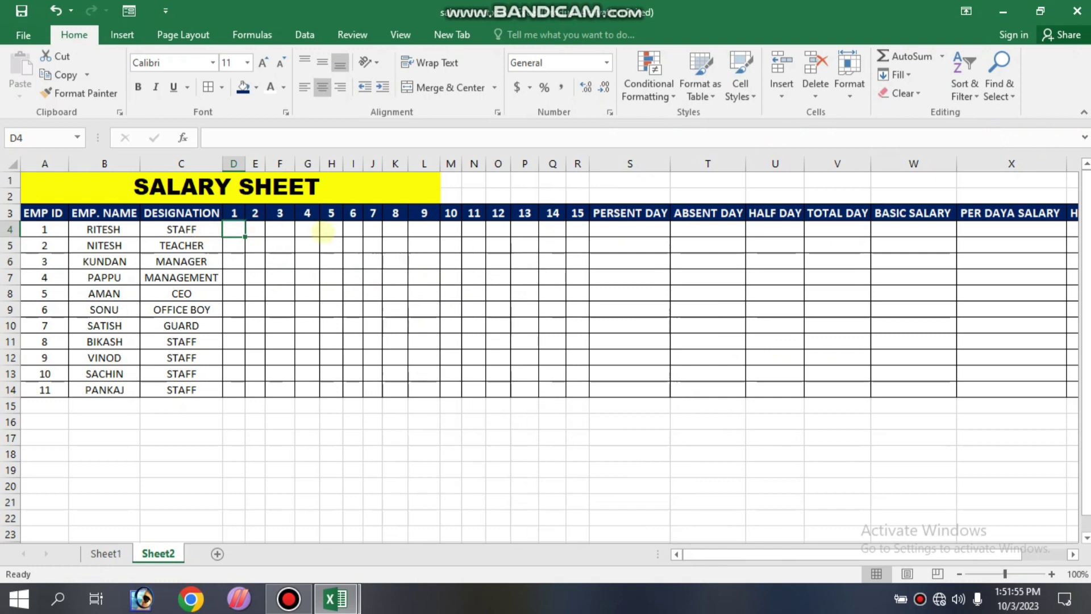
Fill Ritesh's days 1–15 in D4:R4 with A, mostly P, and H for day 14
text(A)
key(Tab)
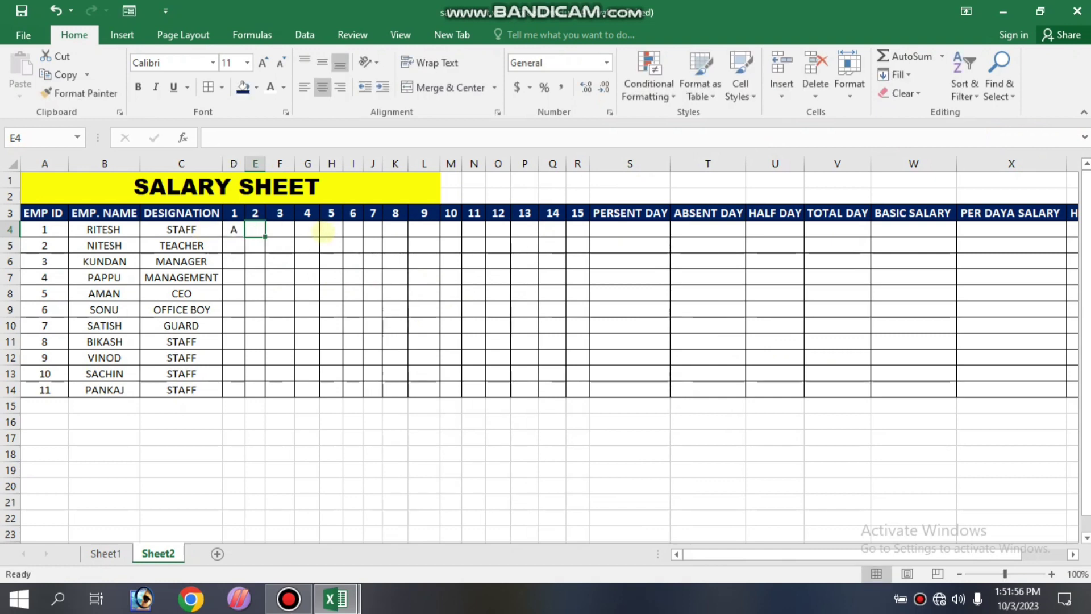
text(P)
key(Tab)
text(P)
key(Tab)
text(P)
key(Tab)
text(P)
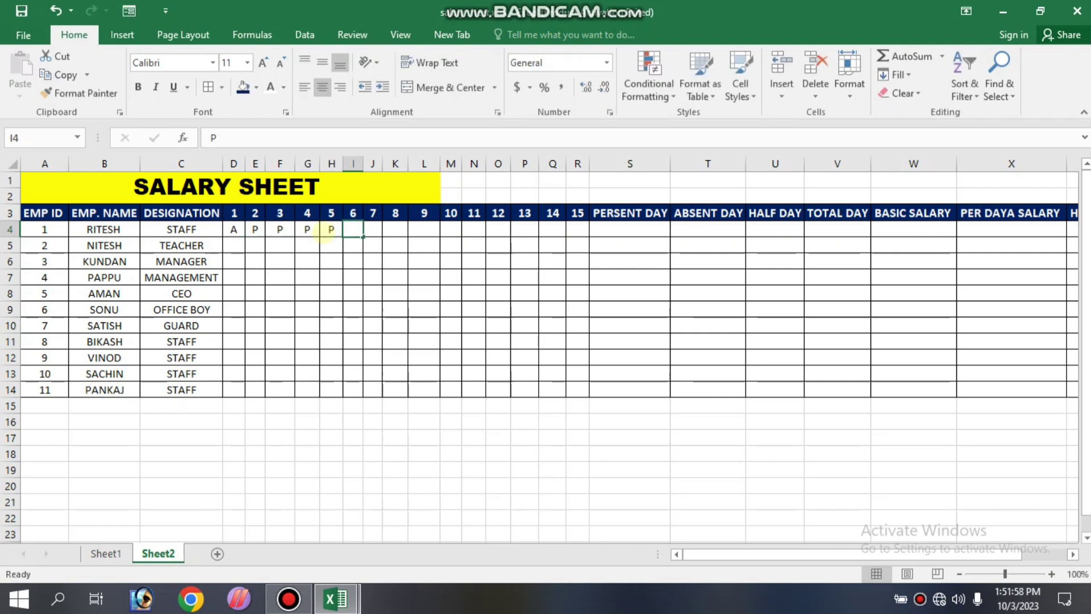
text(	P	P	P	P	P	P	P)
key(Tab)
text(P)
key(Tab)
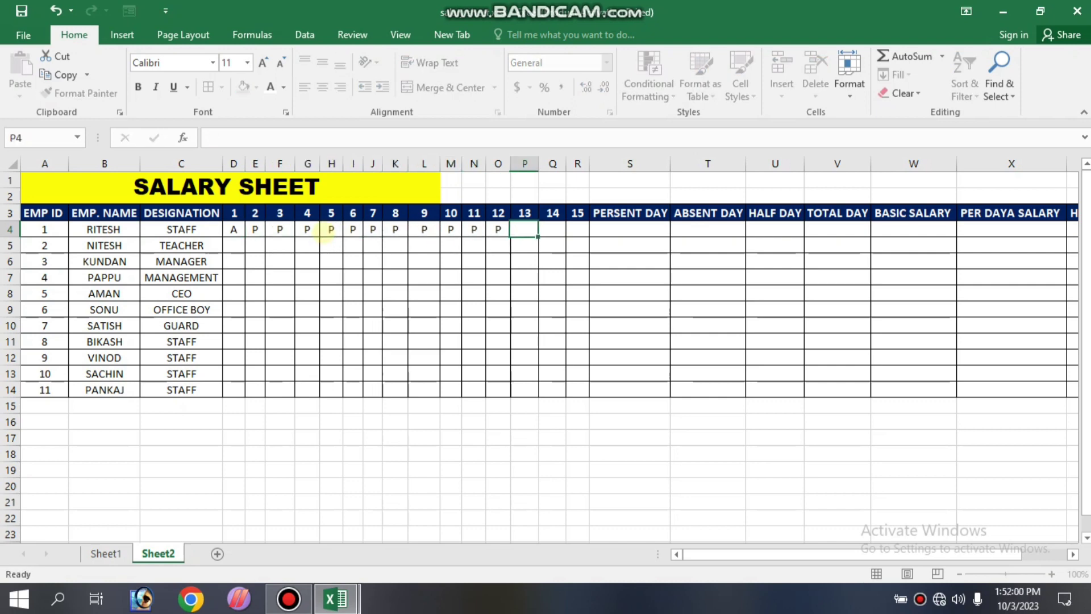
text(P)
key(Tab)
text(PP)
key(Tab)
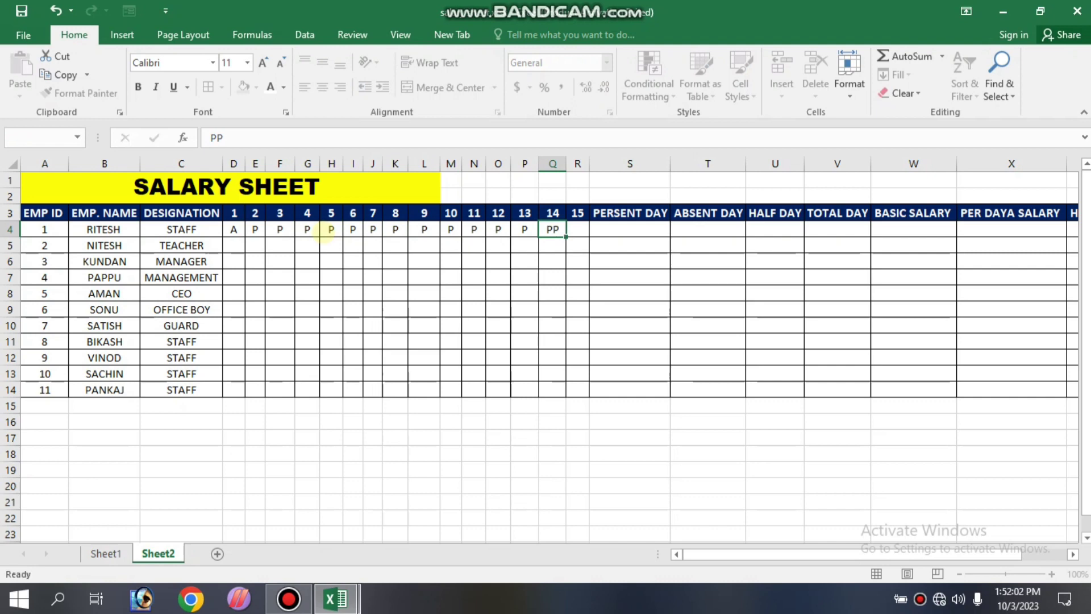
text(P)
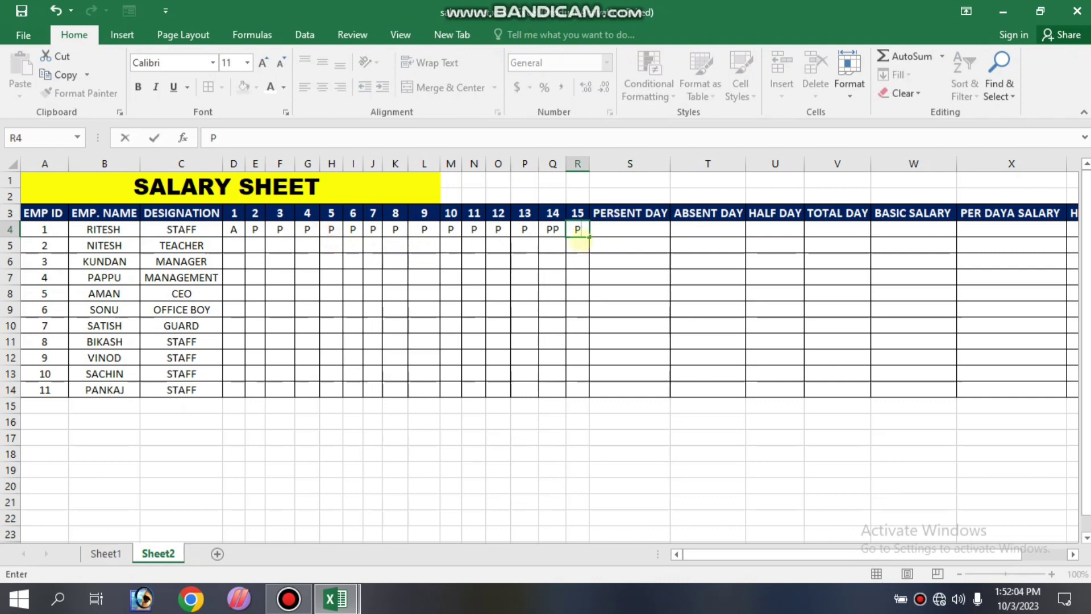
click(552, 230)
text(H)
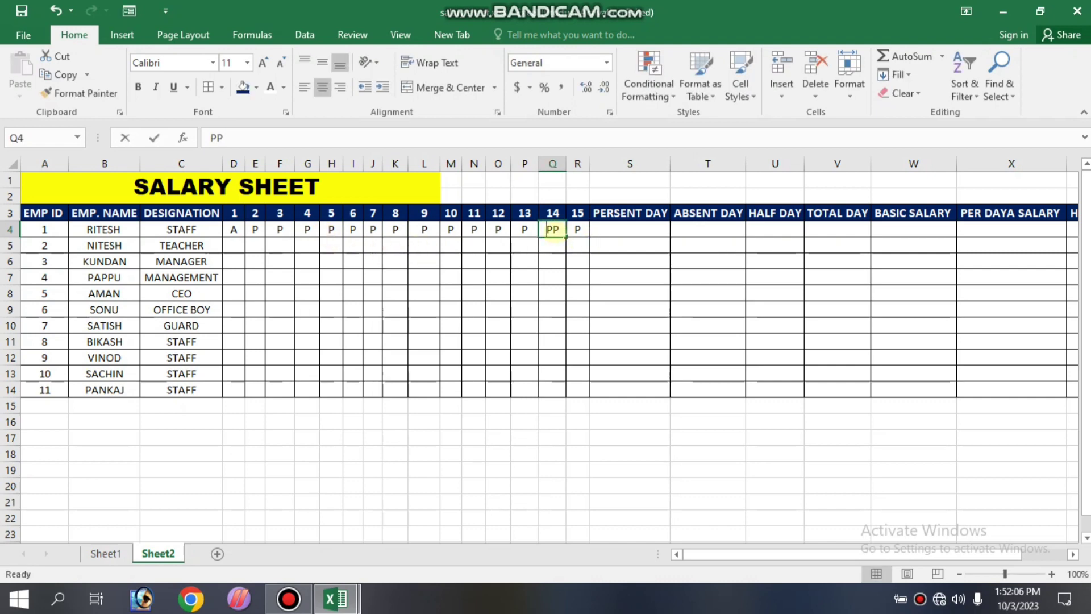
key(Return)
Copy the D4:R4 attendance marks down to every employee through row 14
text(\)
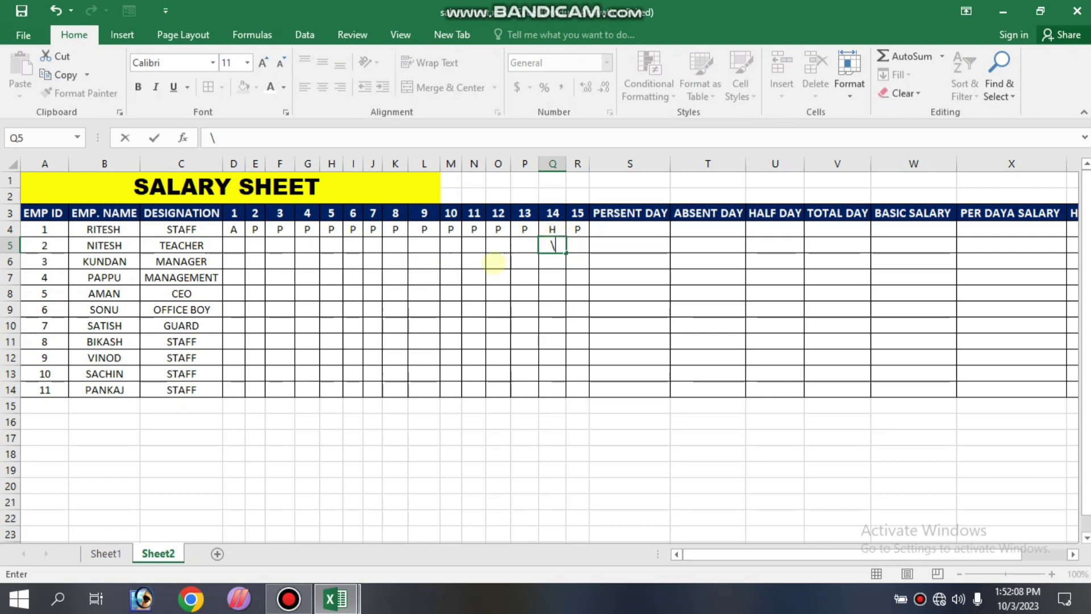
key(Escape)
click(523, 292)
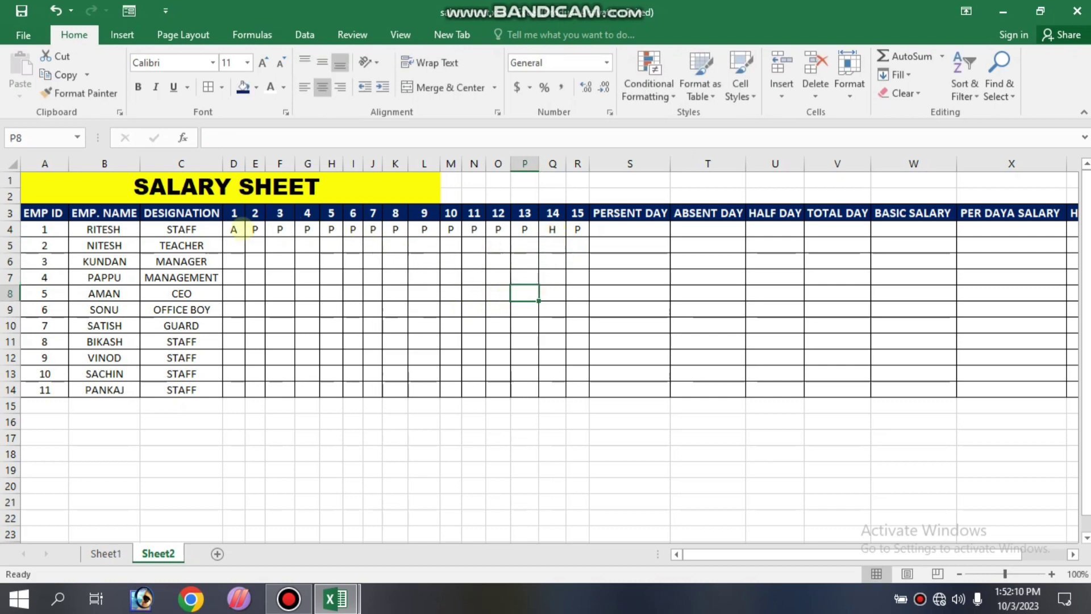
drag(233, 229, 589, 235)
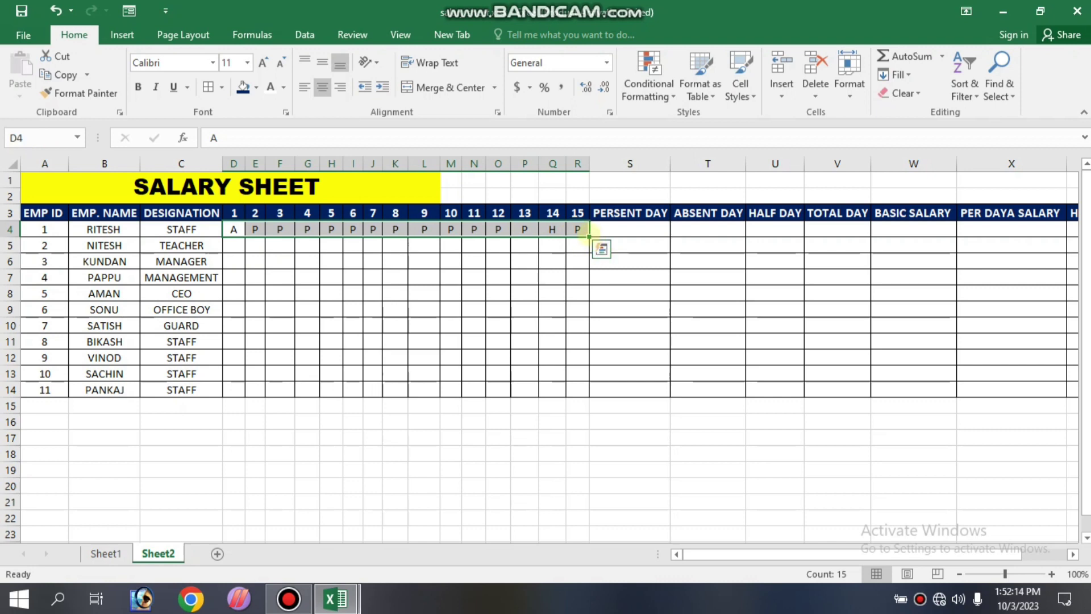
drag(589, 235, 591, 361)
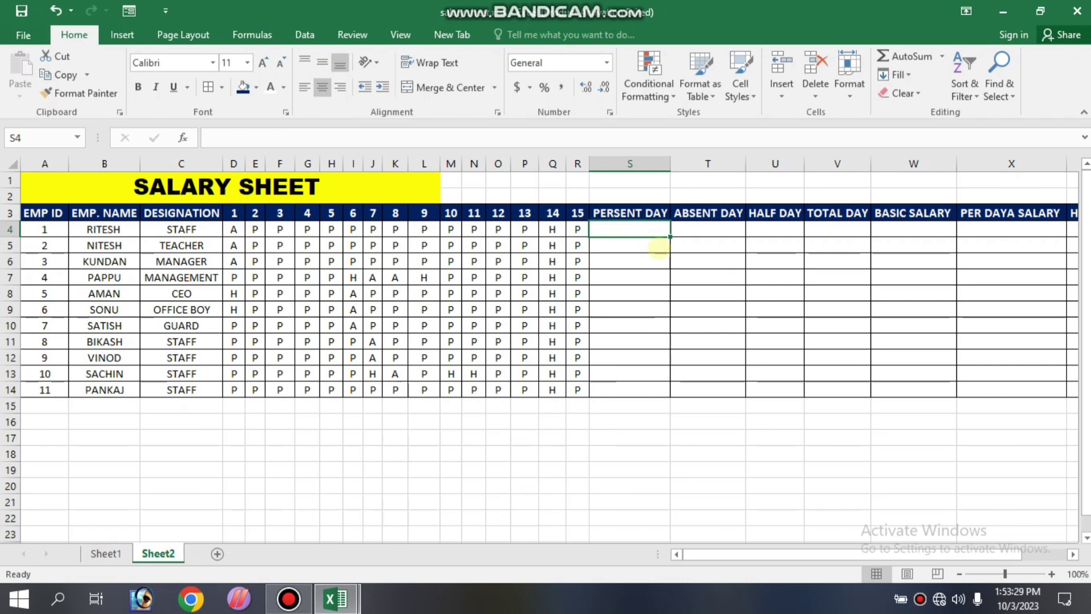
Start a COUNTIF formula in S4 over the attendance row, then clear the wrong range reference
text(=)
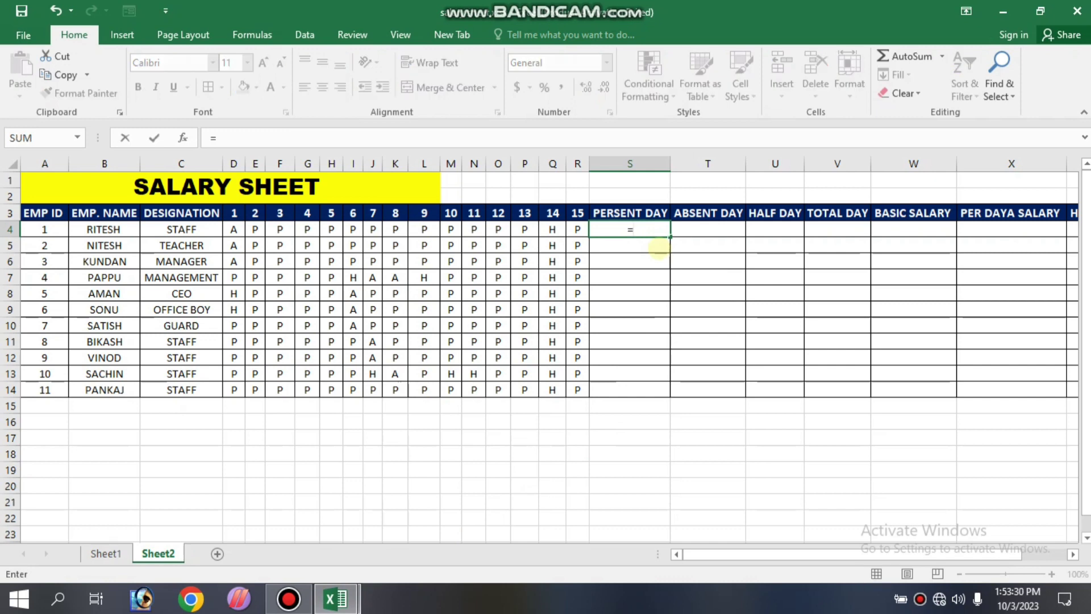
text(COU)
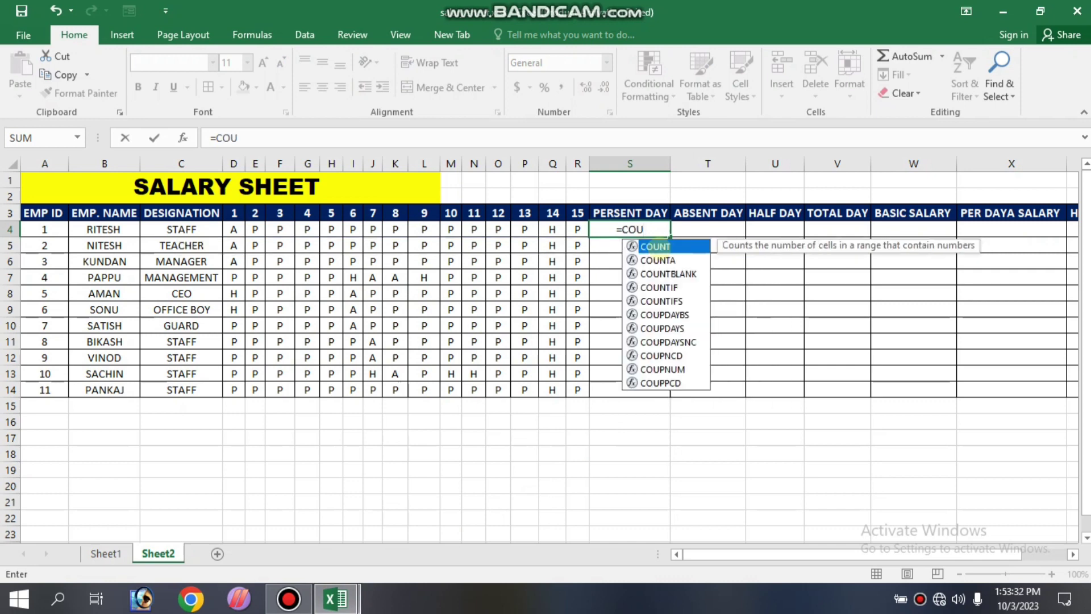
text(N)
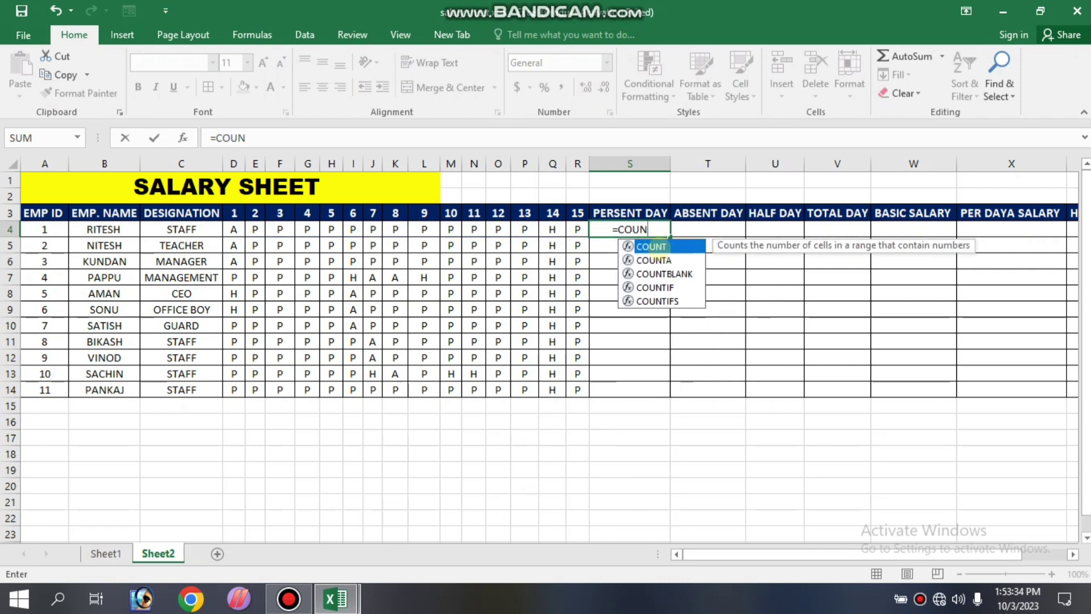
text(TI)
double_click(654, 246)
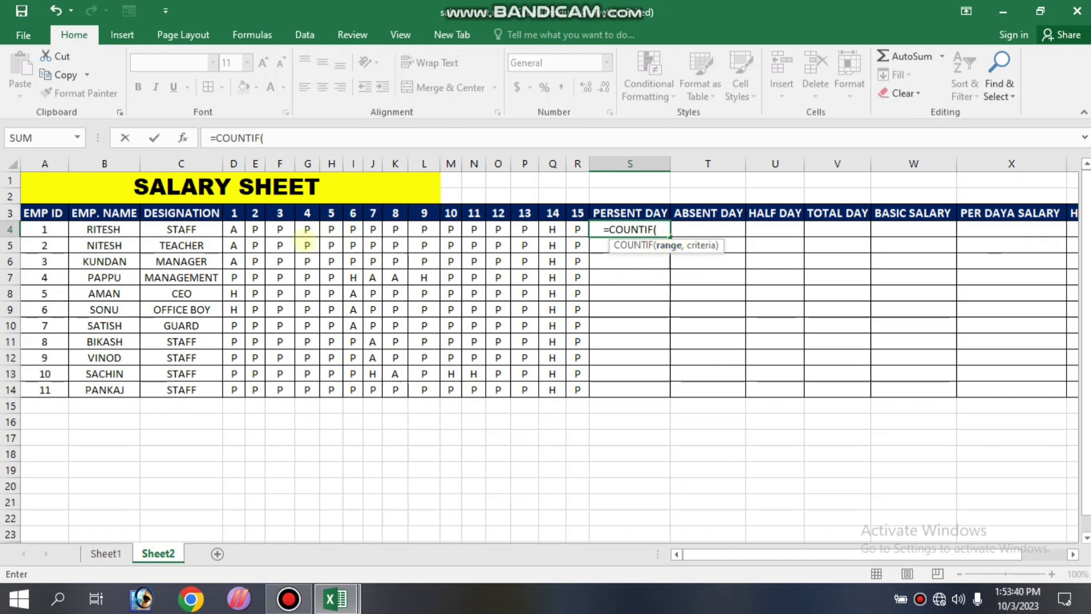
drag(233, 229, 553, 229)
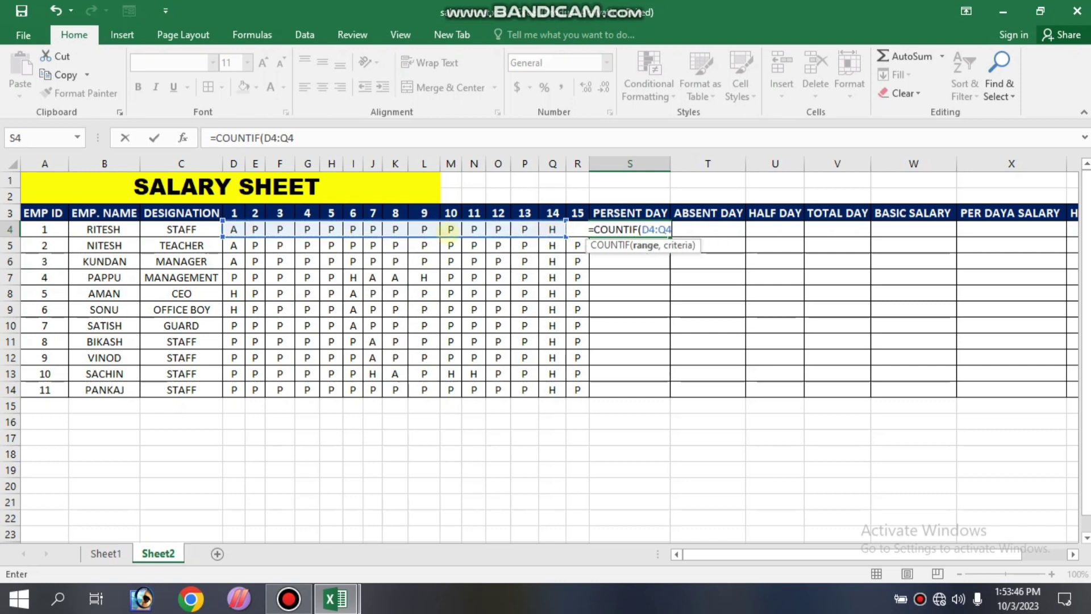
click(255, 238)
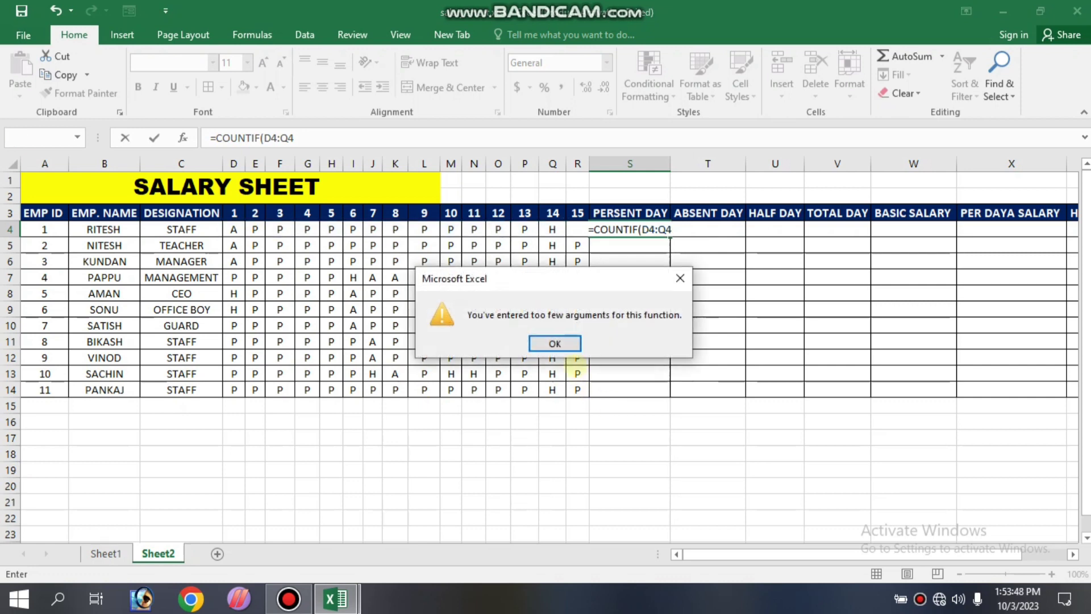
click(555, 342)
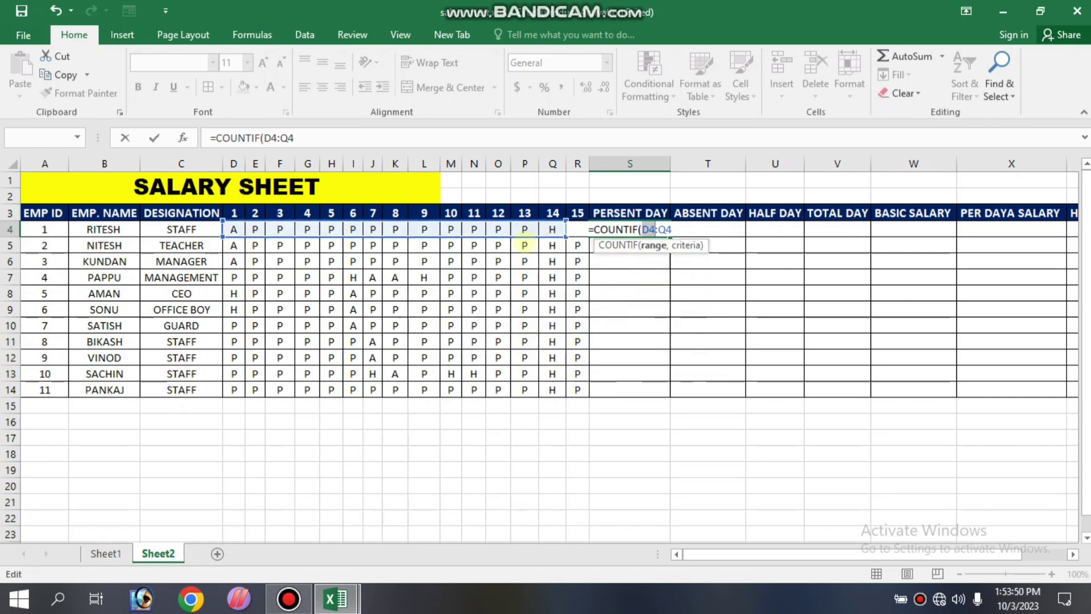
drag(525, 230, 578, 230)
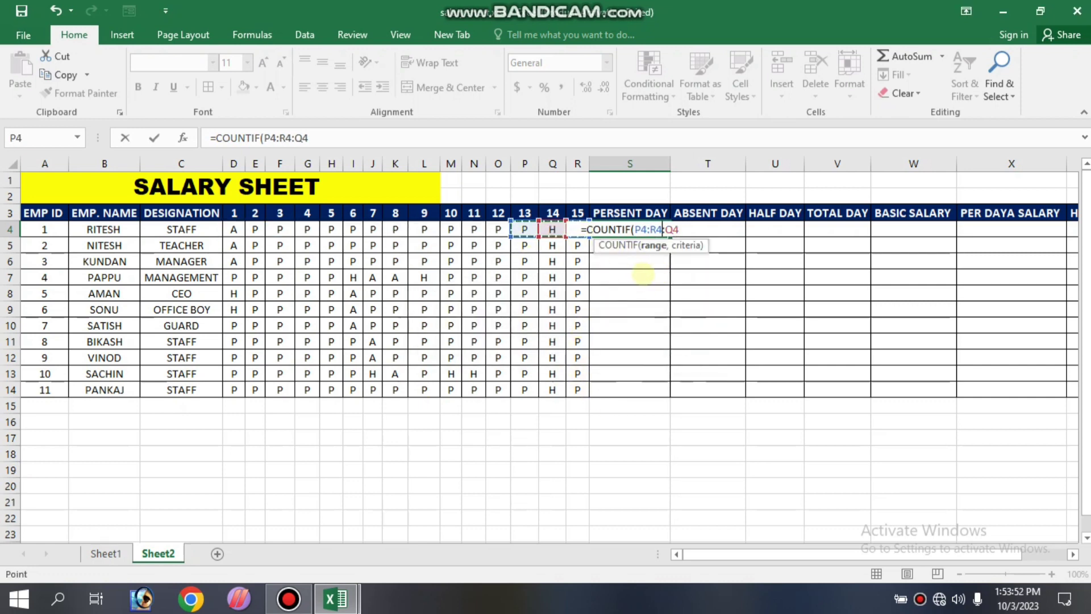
key(BackSpace)
key(BackSpace)
key(BackSpace)
key(BackSpace)
key(BackSpace)
key(BackSpace)
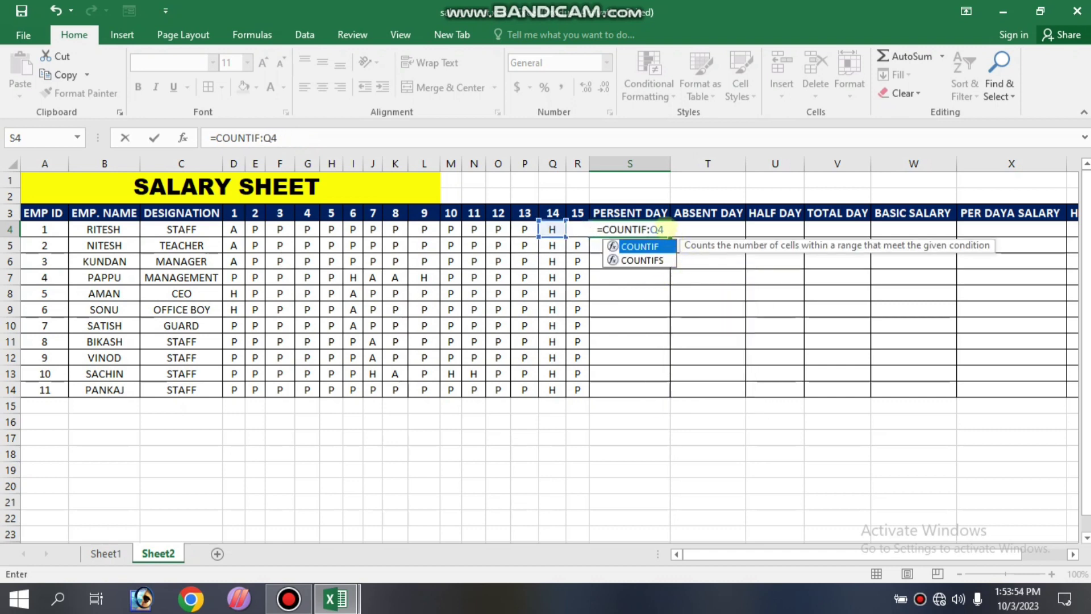
key(Delete)
key(Delete)
key(Delete)
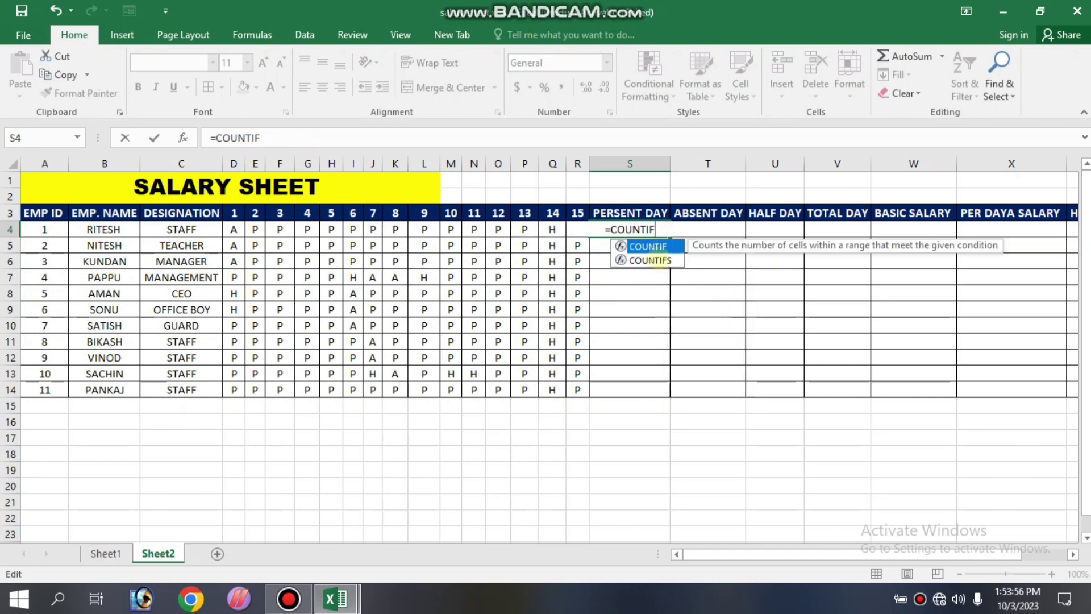
Complete S4 as =COUNTIF(D4:R4,"P") to count present days, giving 13
double_click(648, 246)
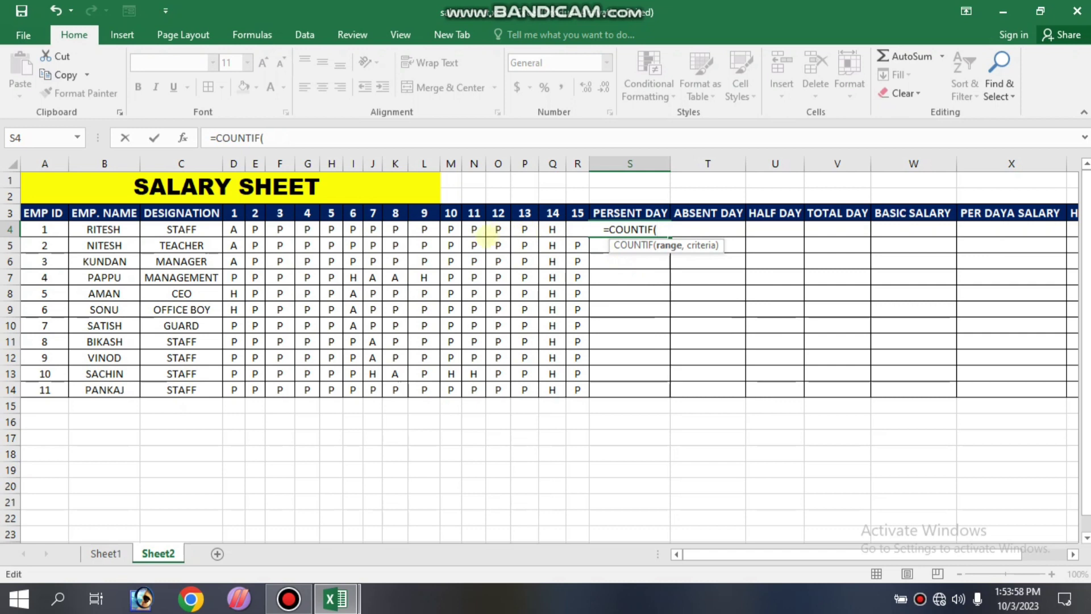
click(233, 229)
drag(233, 229, 577, 229)
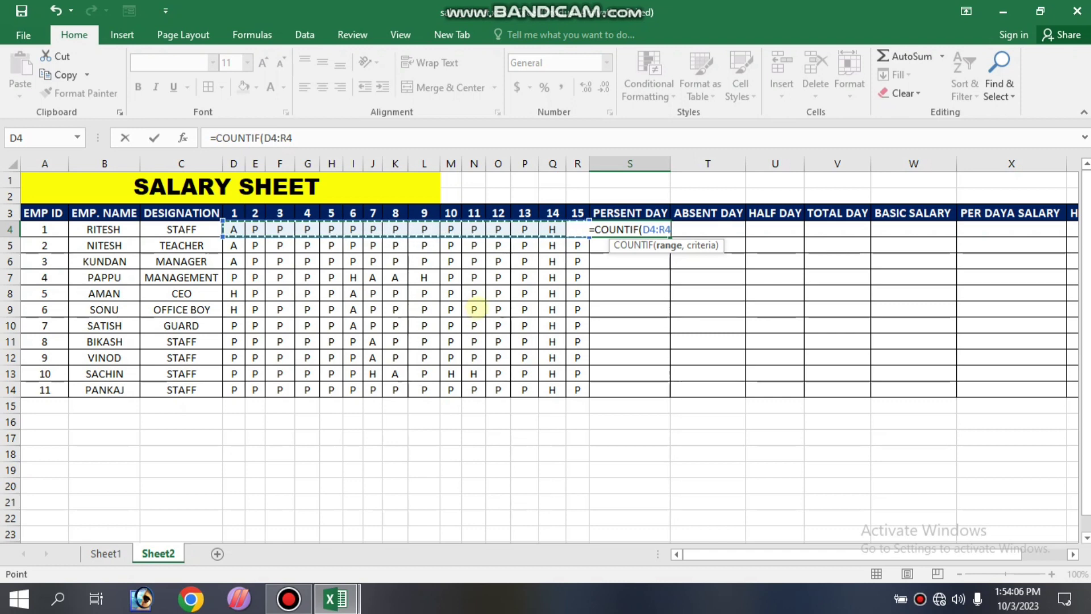
text(,)
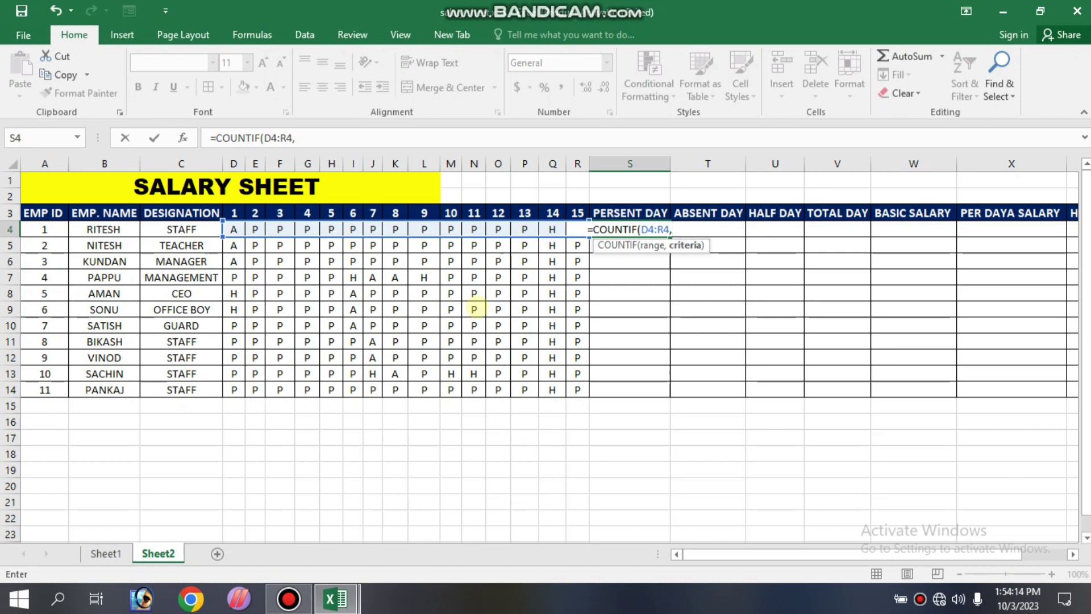
text(")
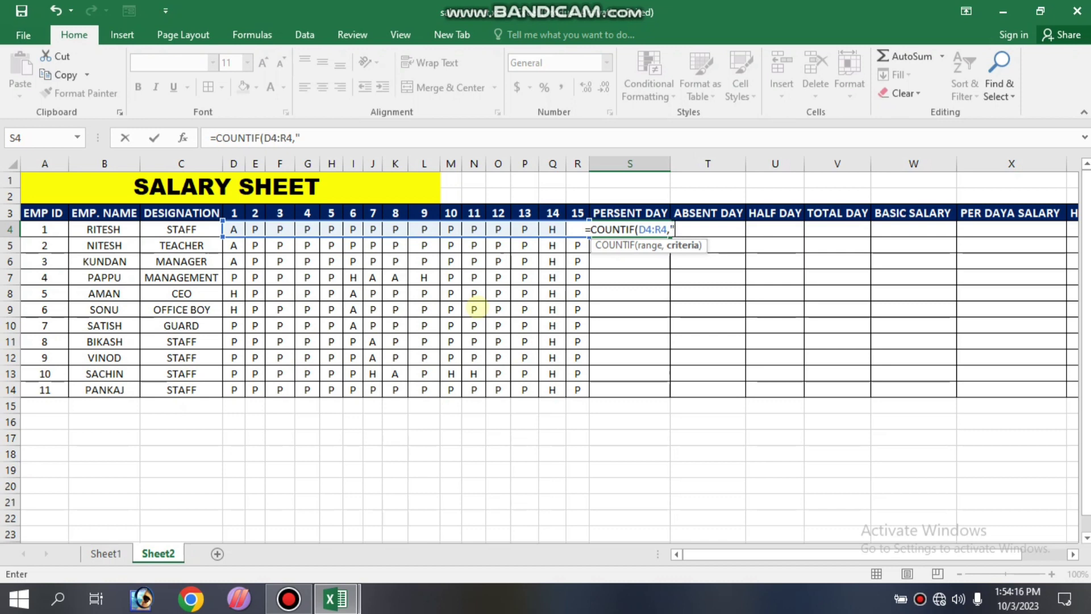
text(P)
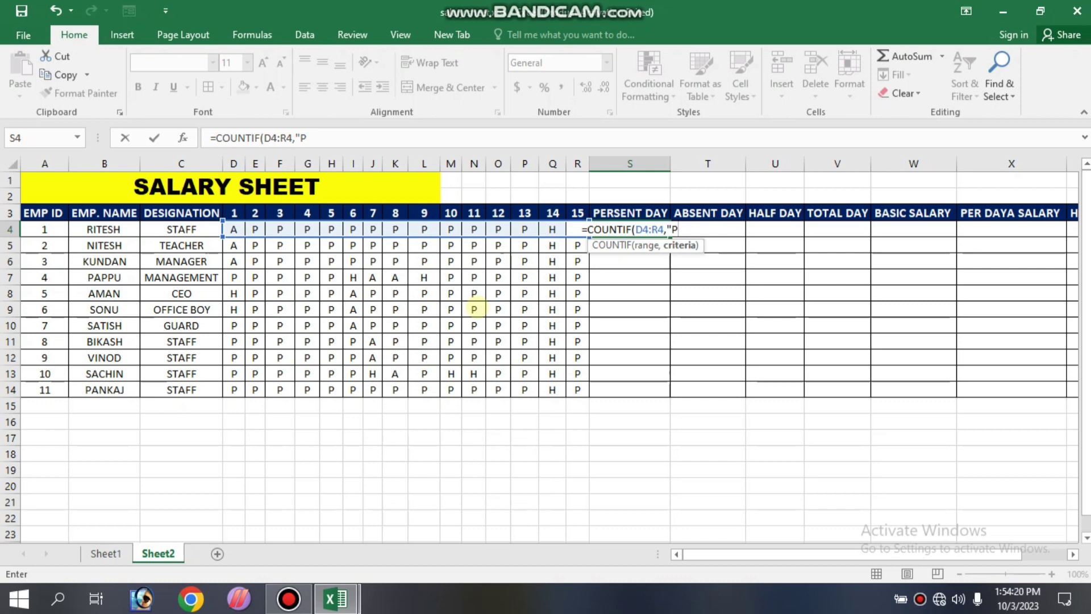
text("))
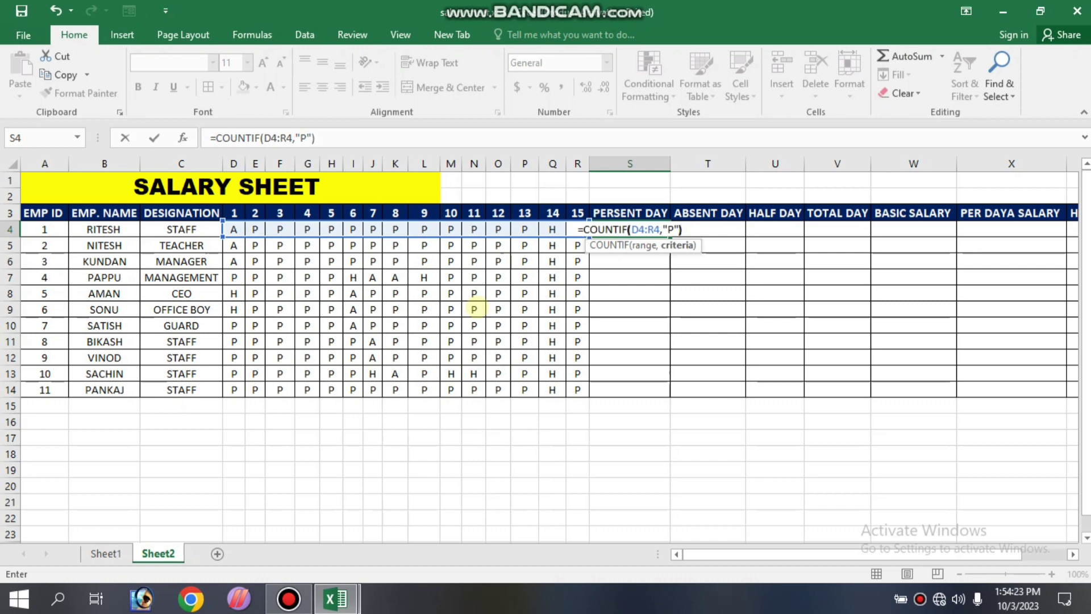
key(Return)
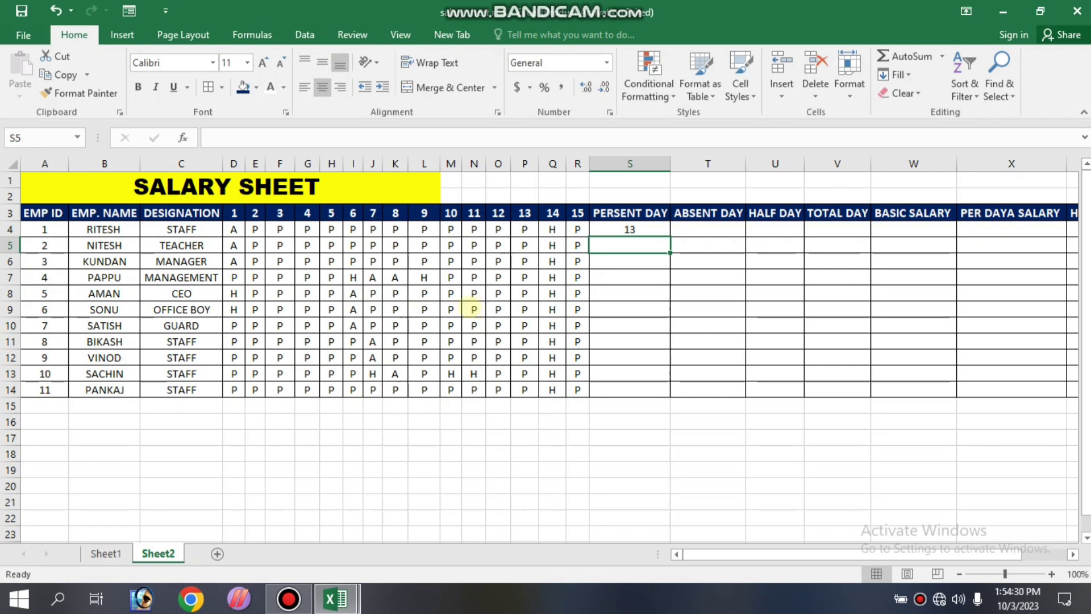
Enter =COUNTIF(D4:R4,"A") in T4 to count the first employee's absences, showing 1
click(722, 229)
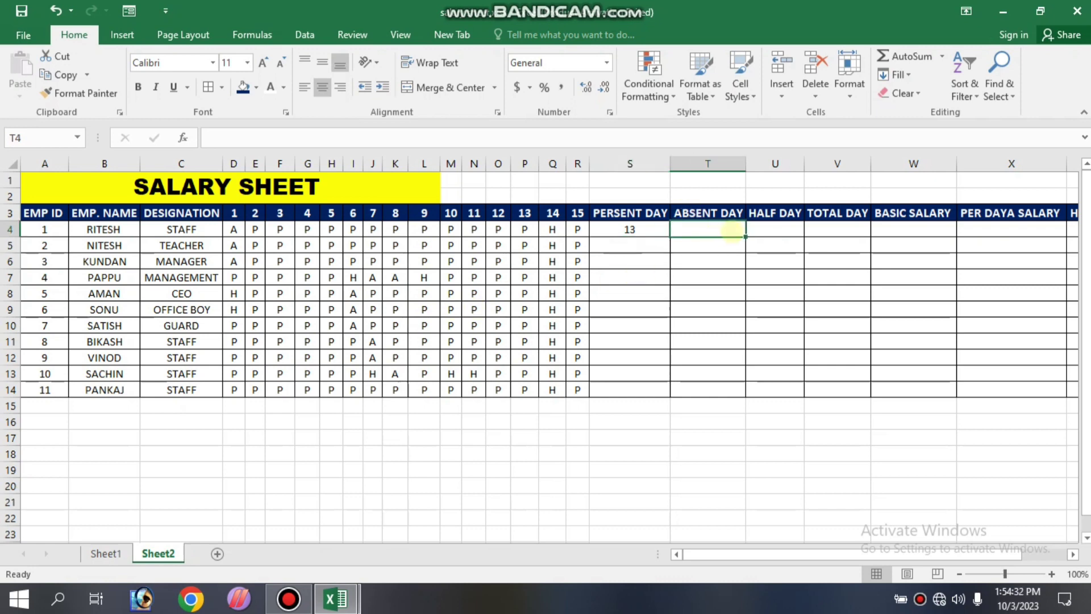
text(=)
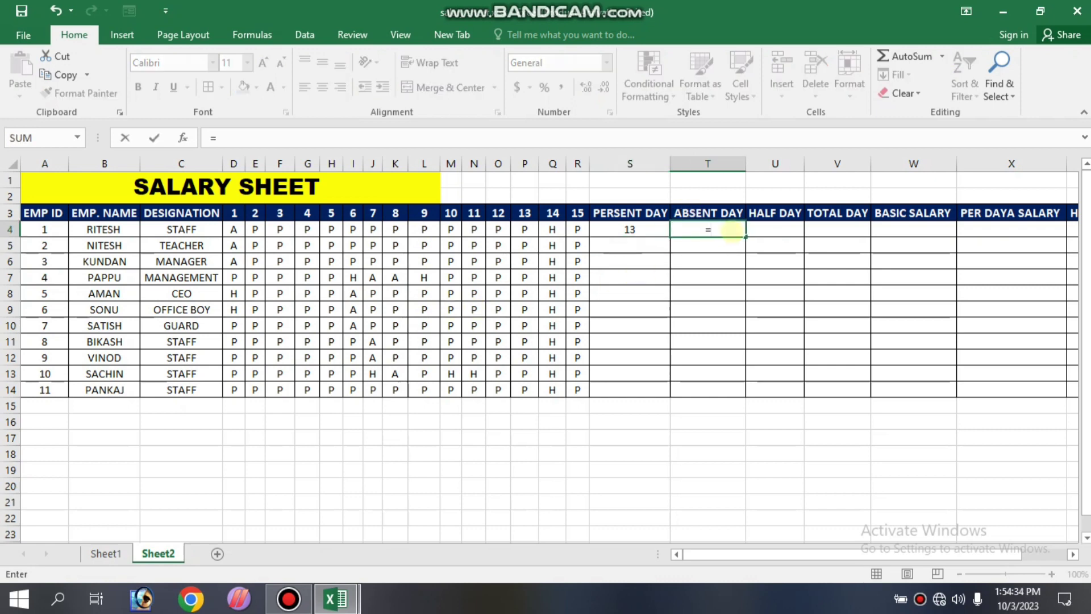
text(COUN)
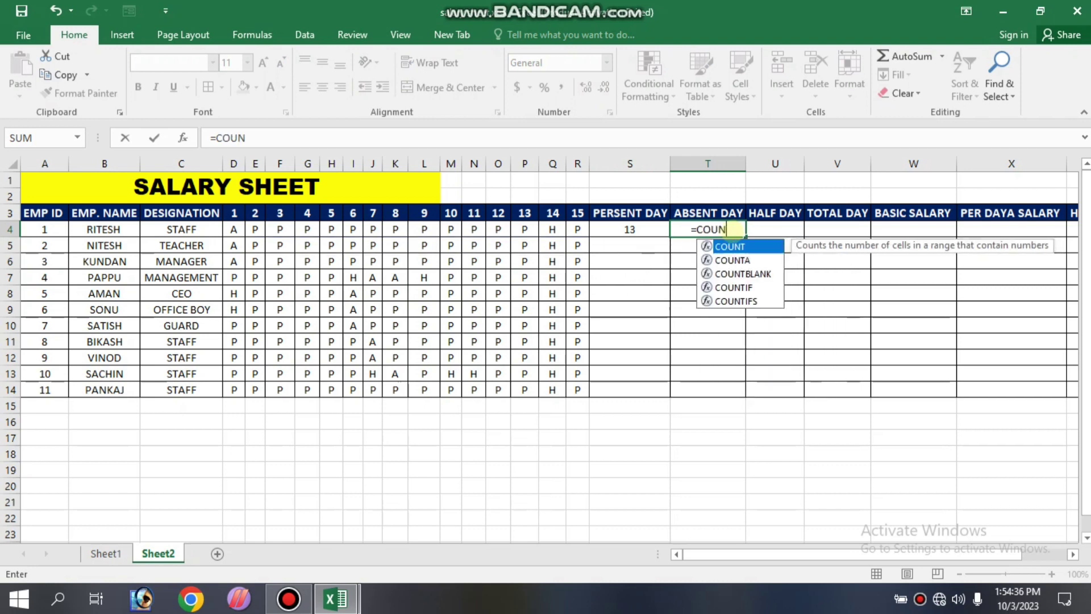
text(IT)
key(BackSpace)
key(BackSpace)
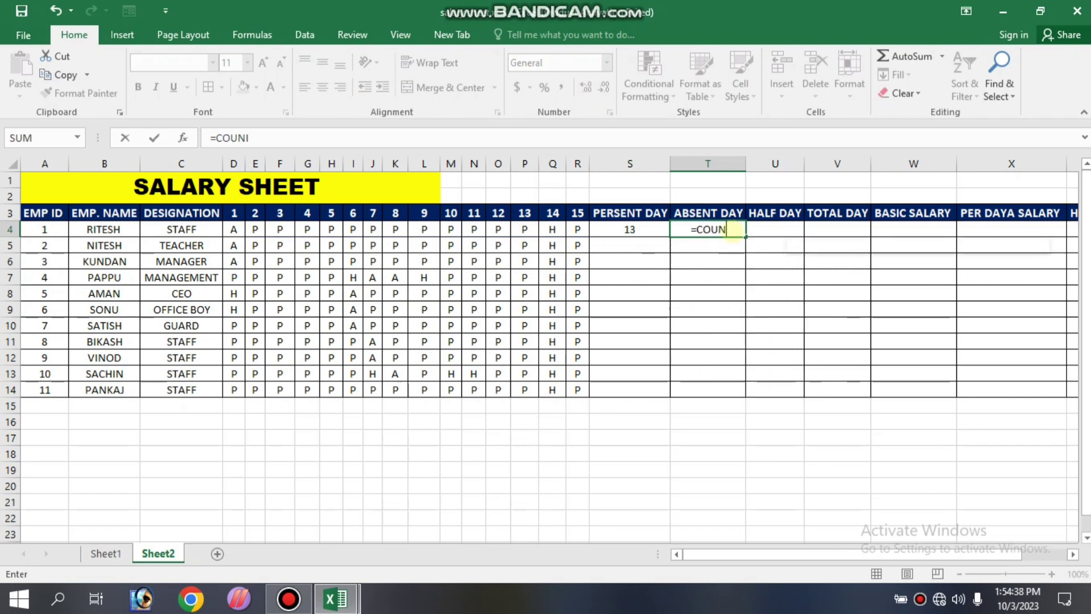
text(TI)
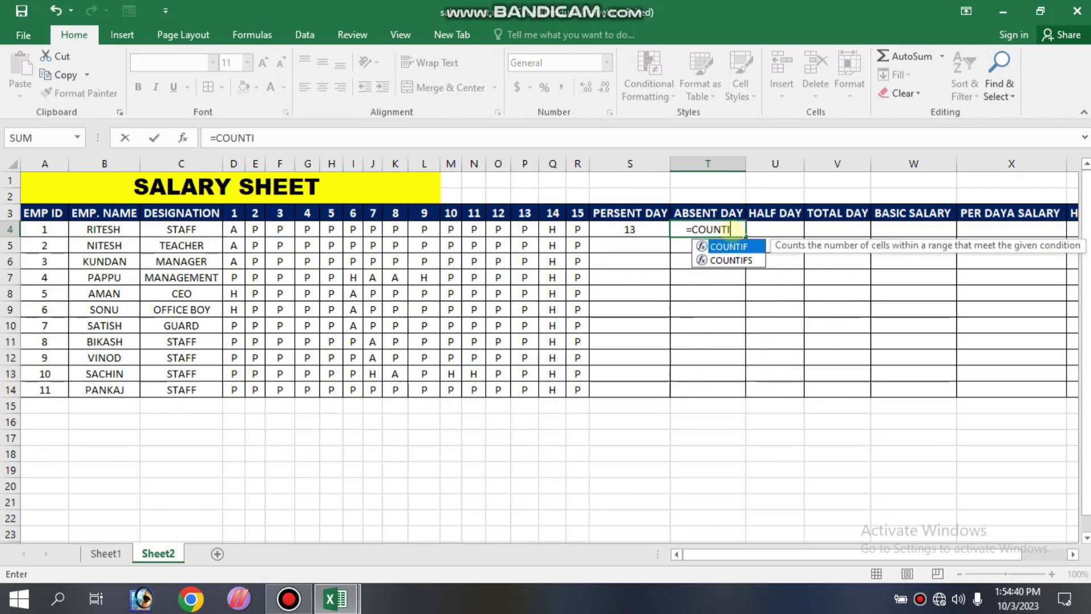
text(F()
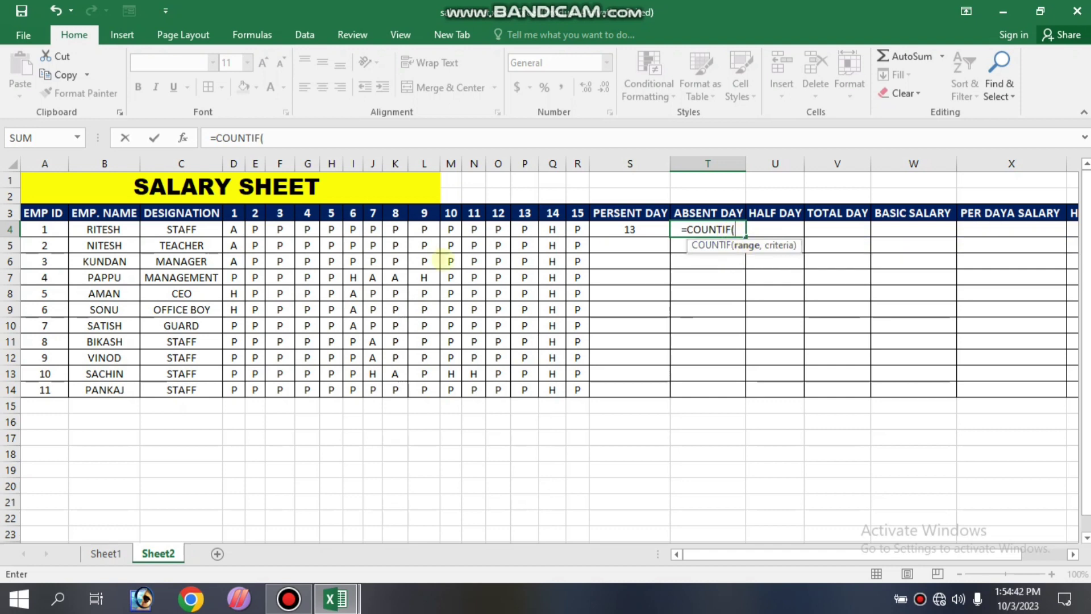
click(233, 229)
drag(458, 229, 568, 229)
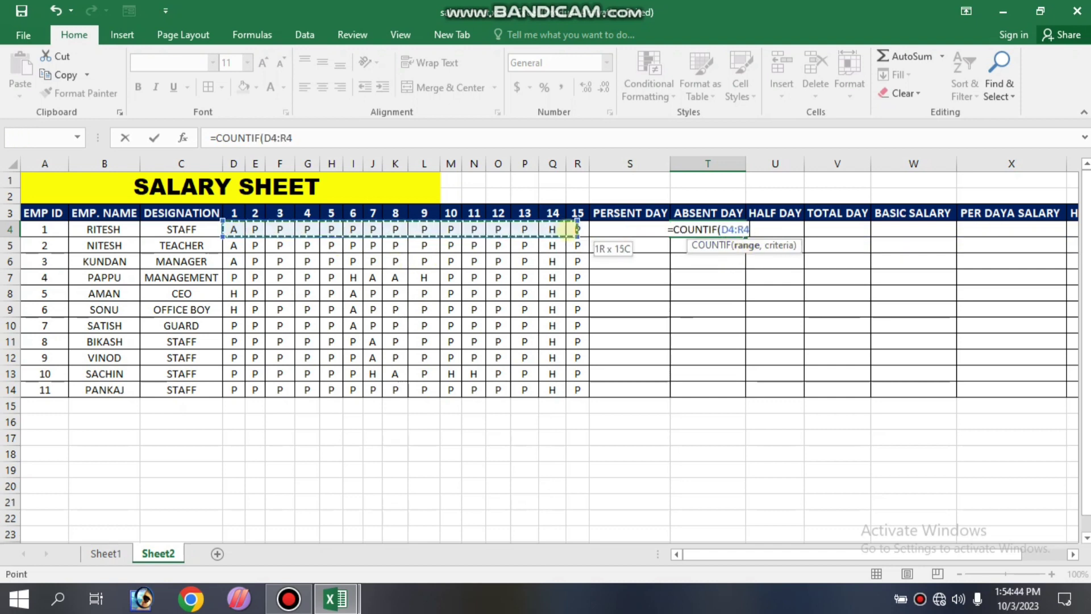
text(,")
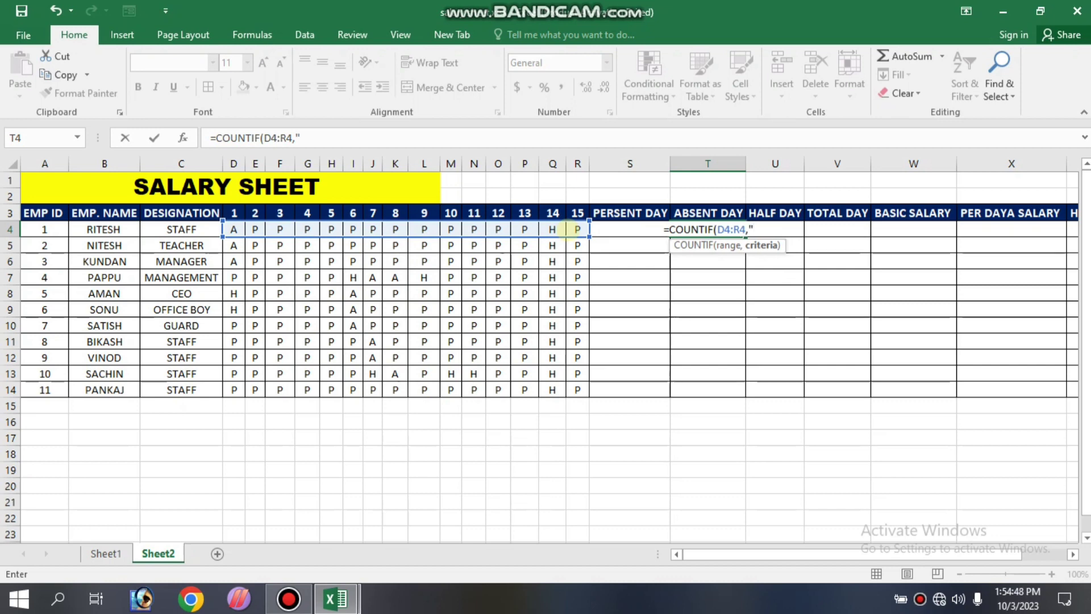
text(A)
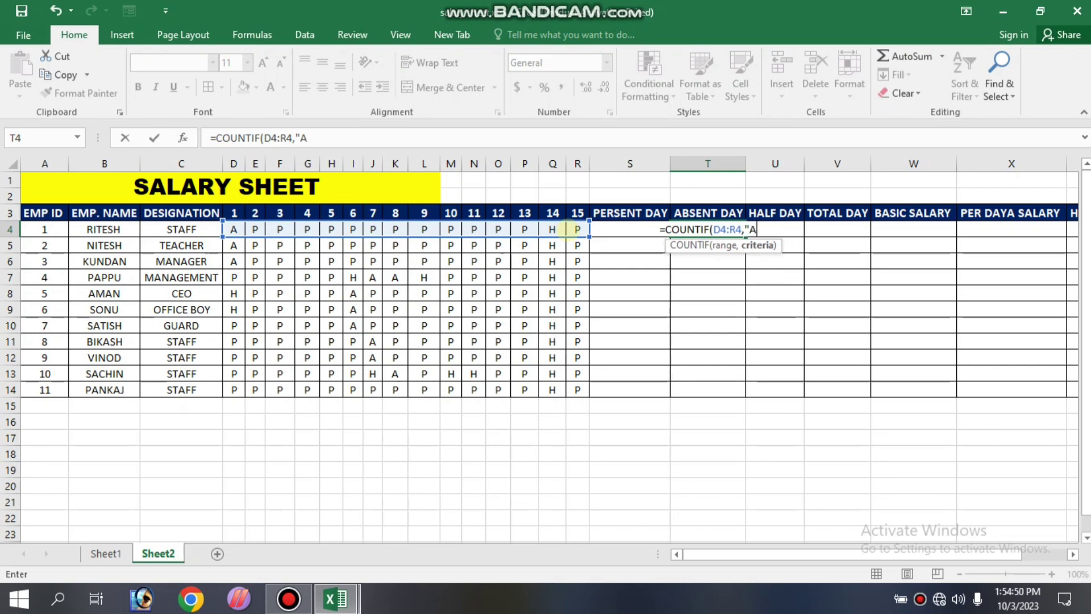
text(")
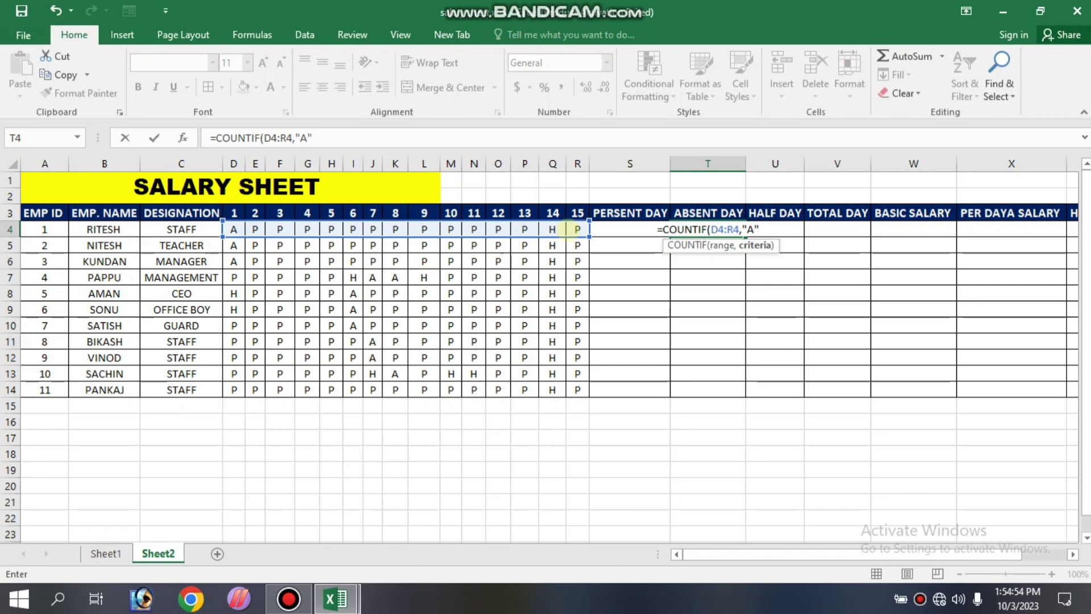
text())
key(Return)
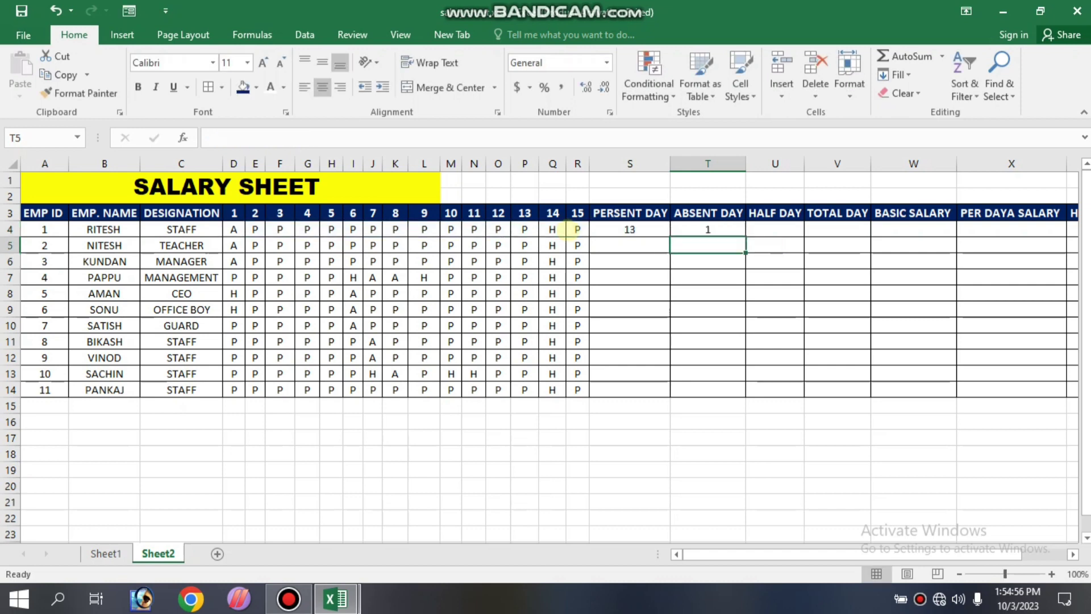
Enter =COUNTIF(D4:R4,"H")*0.5 in U4 so the half days show 0.5
click(767, 229)
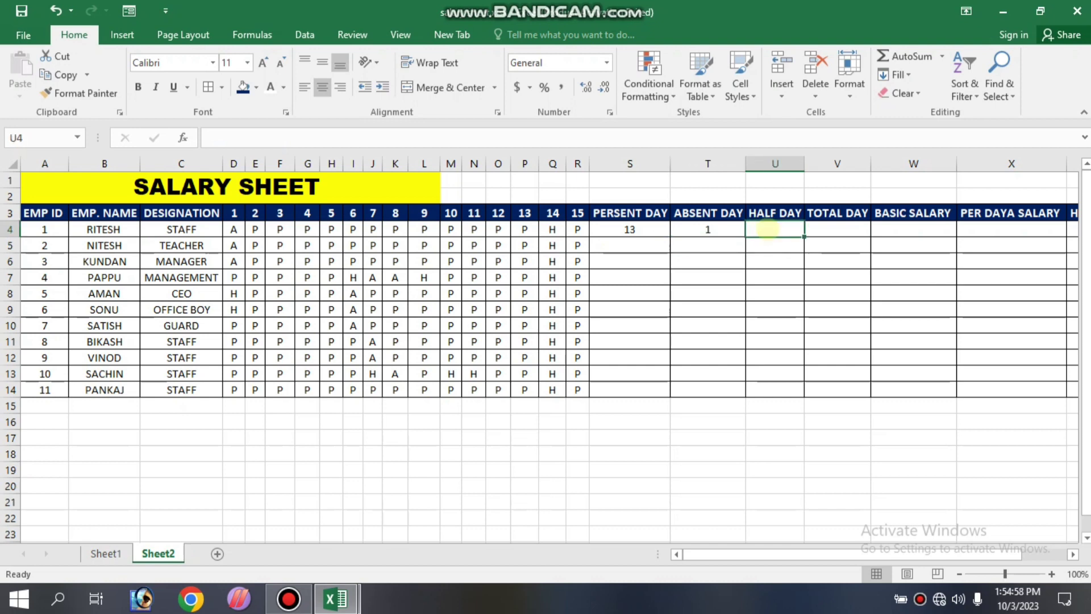
text(=CO)
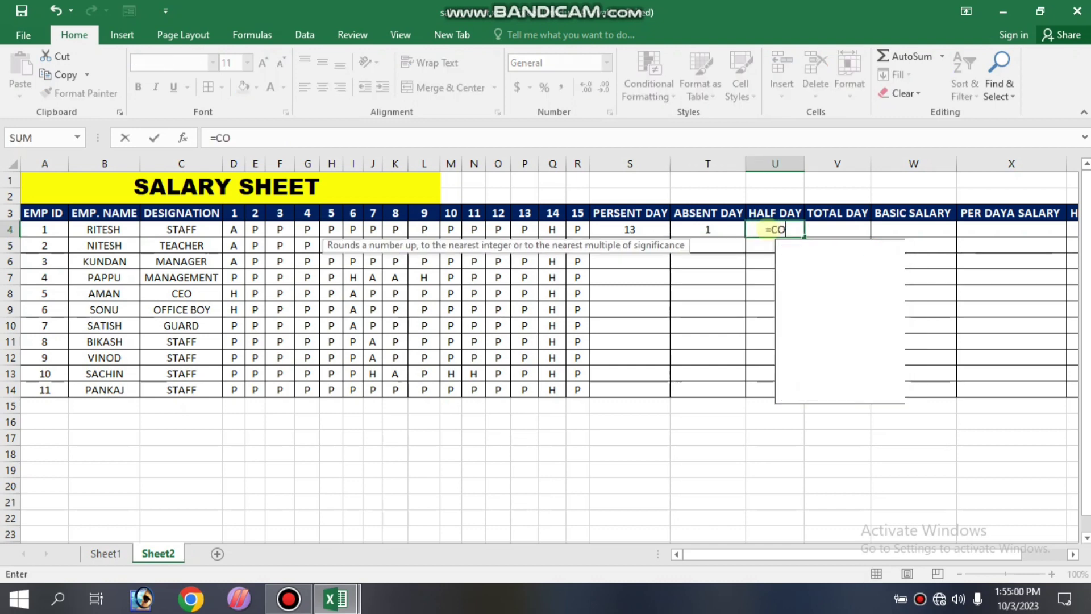
text(UNIT)
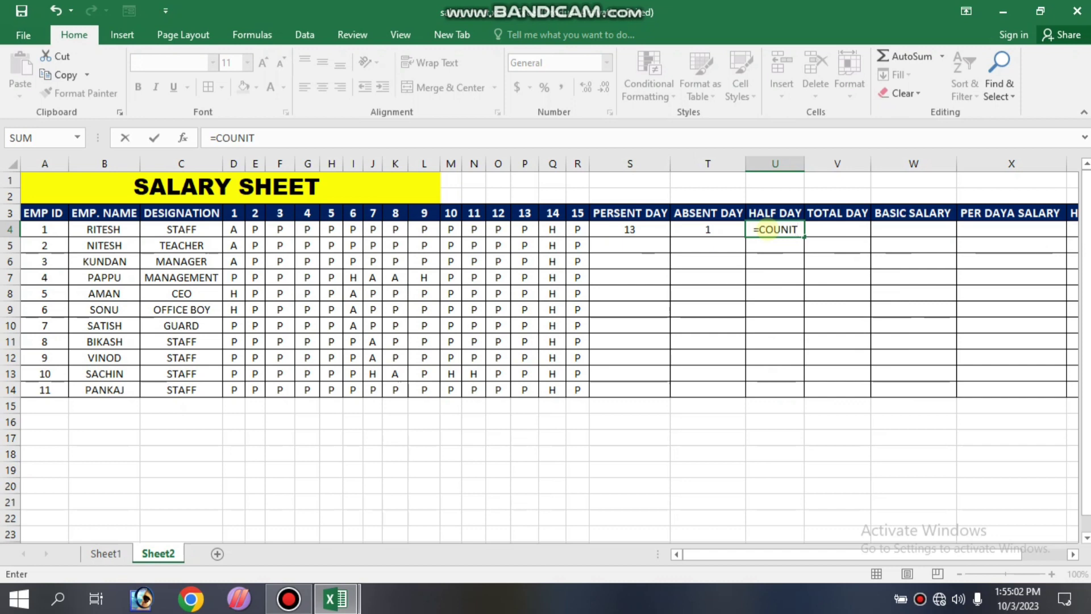
key(BackSpace)
key(BackSpace)
text(T)
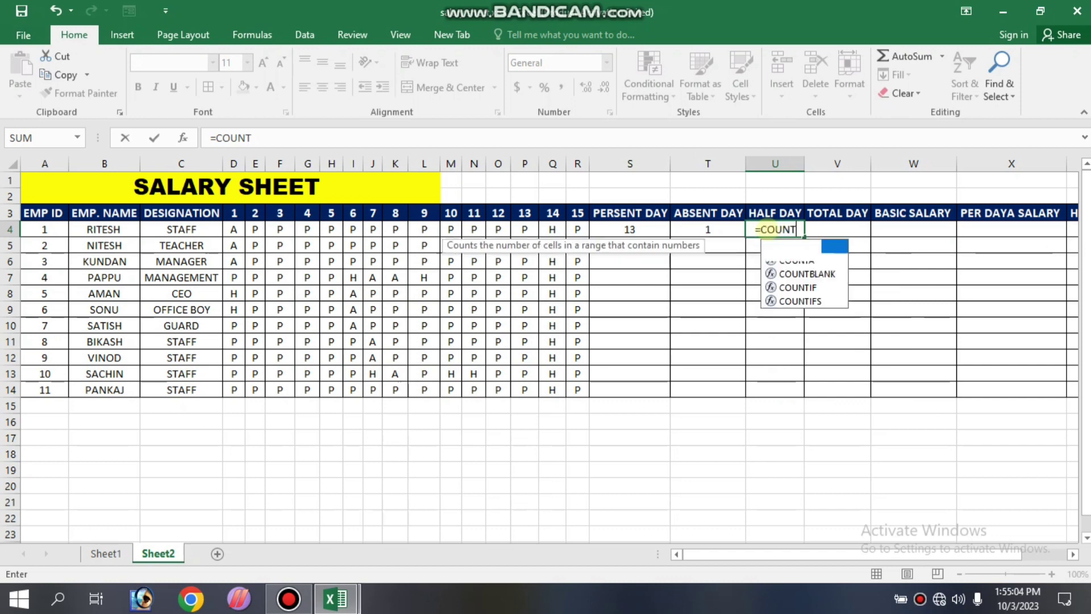
text(IF()
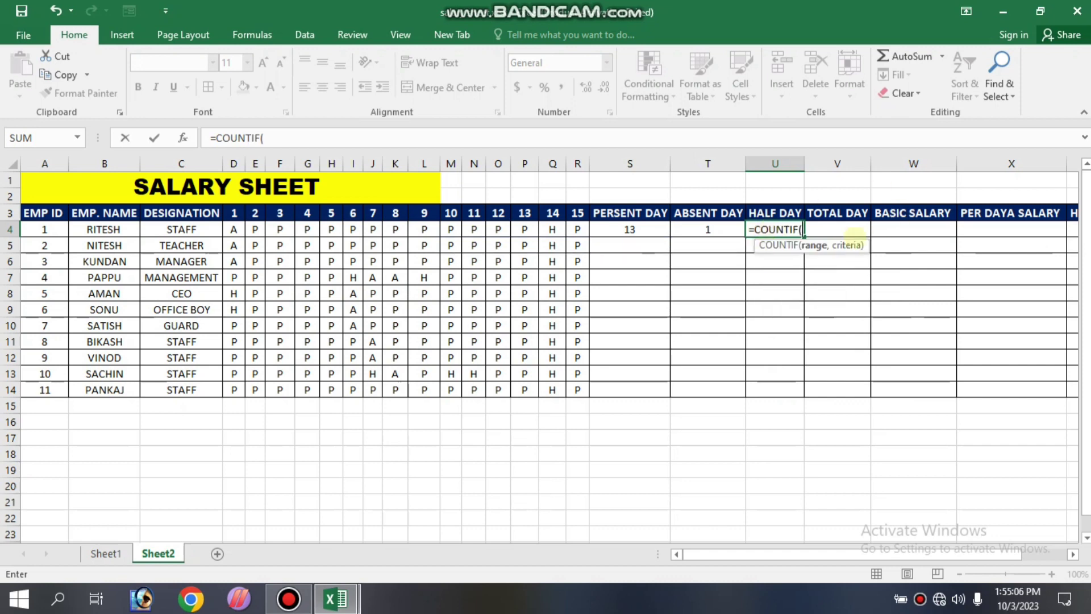
drag(233, 229, 577, 229)
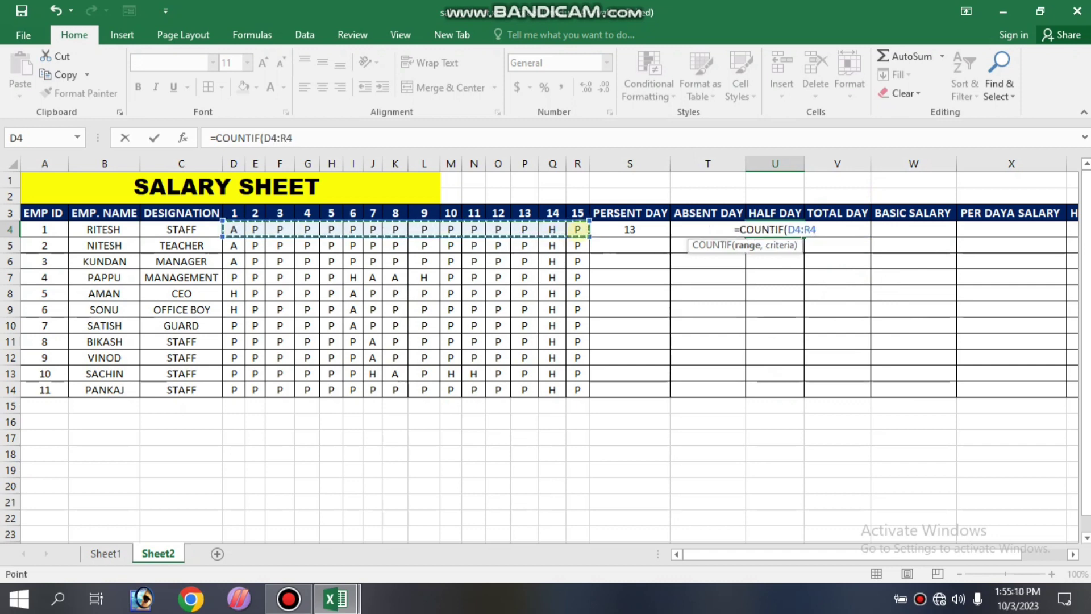
text())
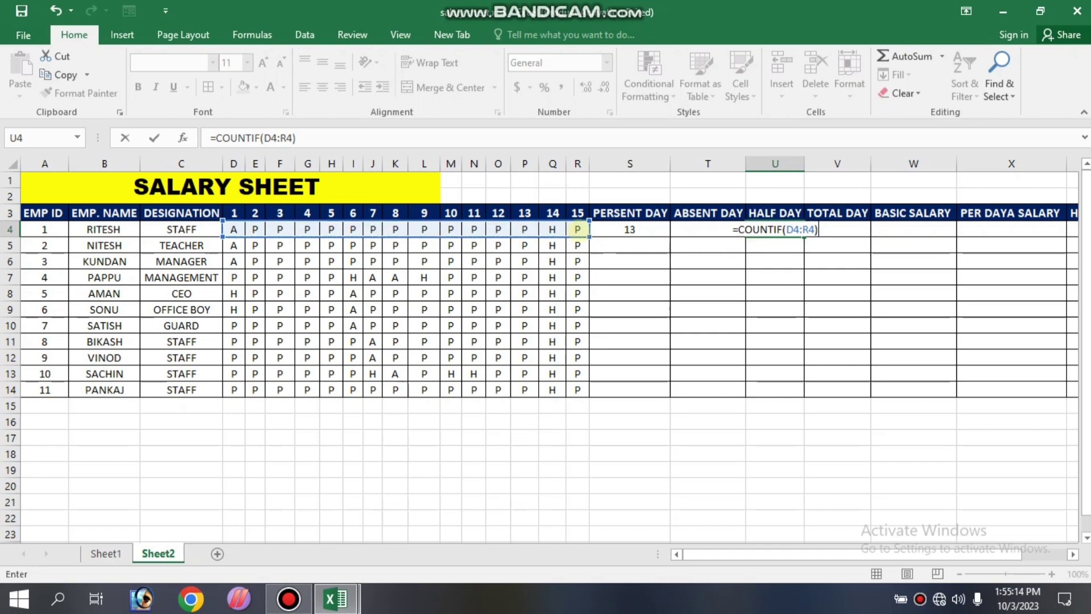
key(BackSpace)
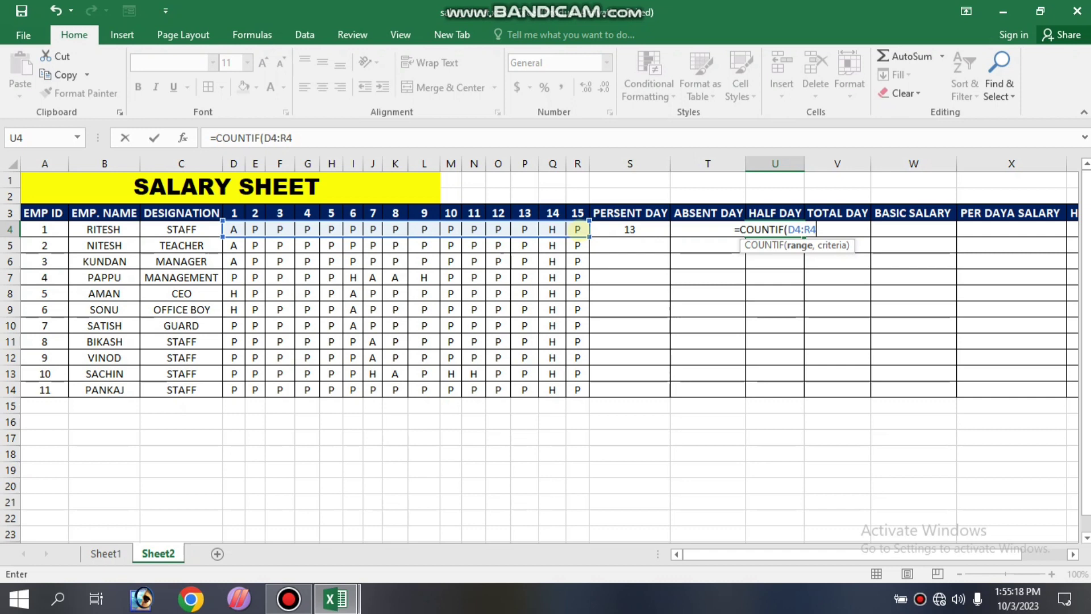
text(,)
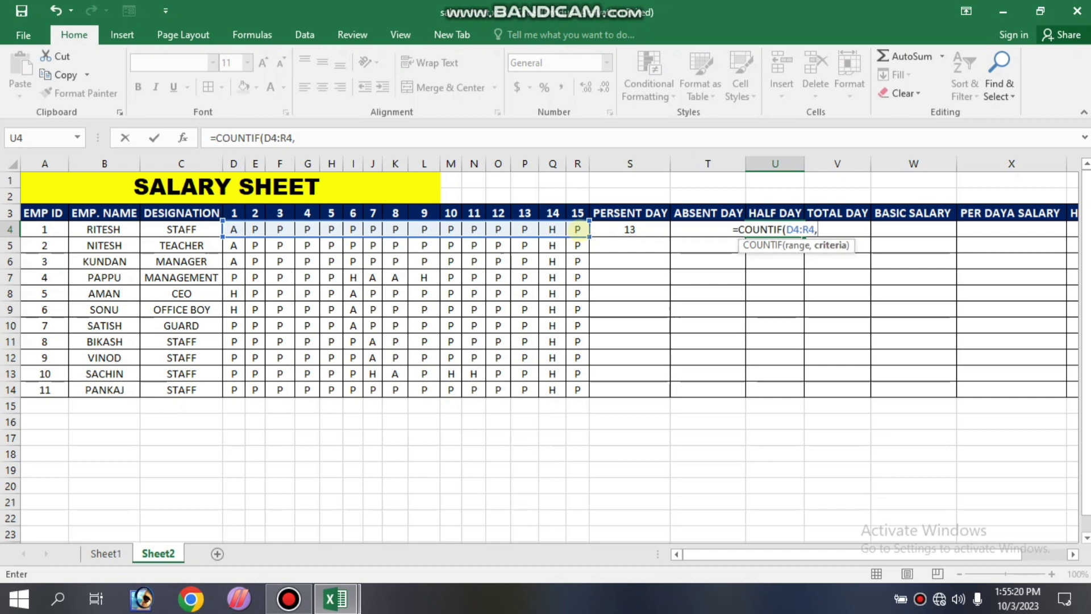
text("H)
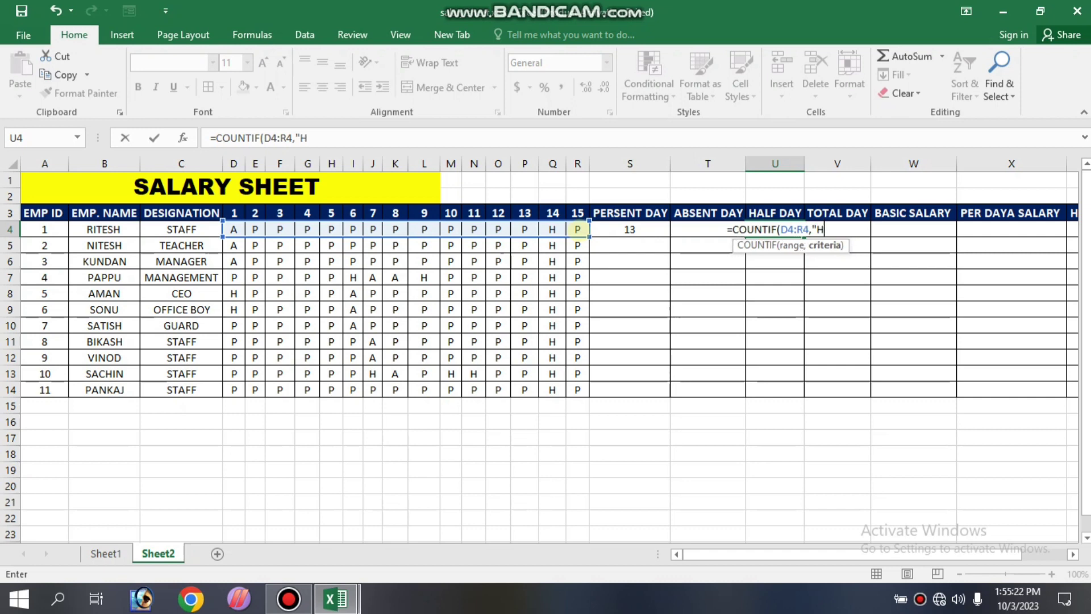
text(")
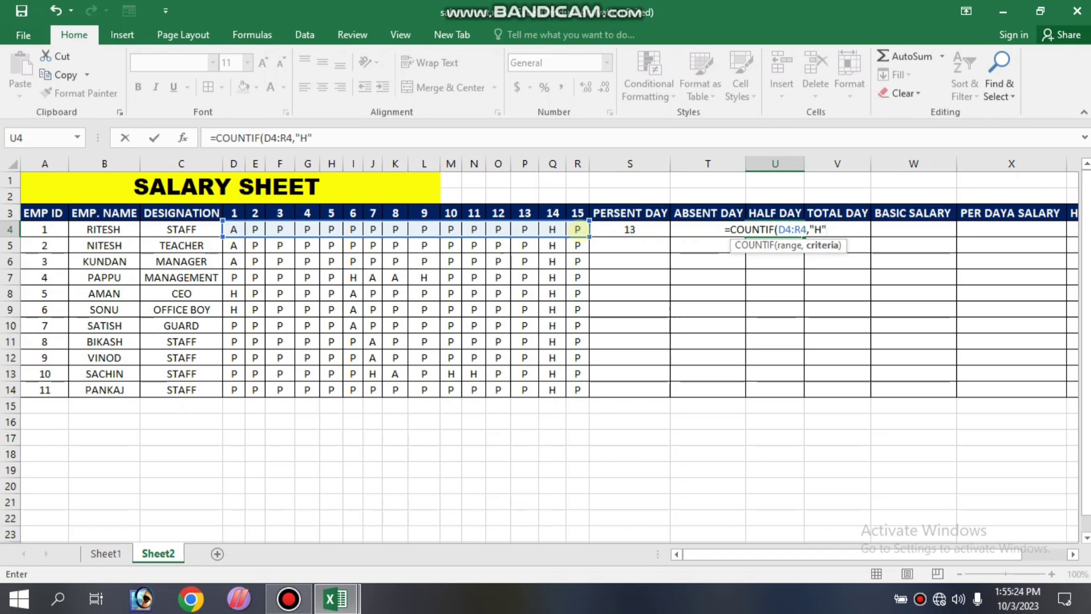
text())
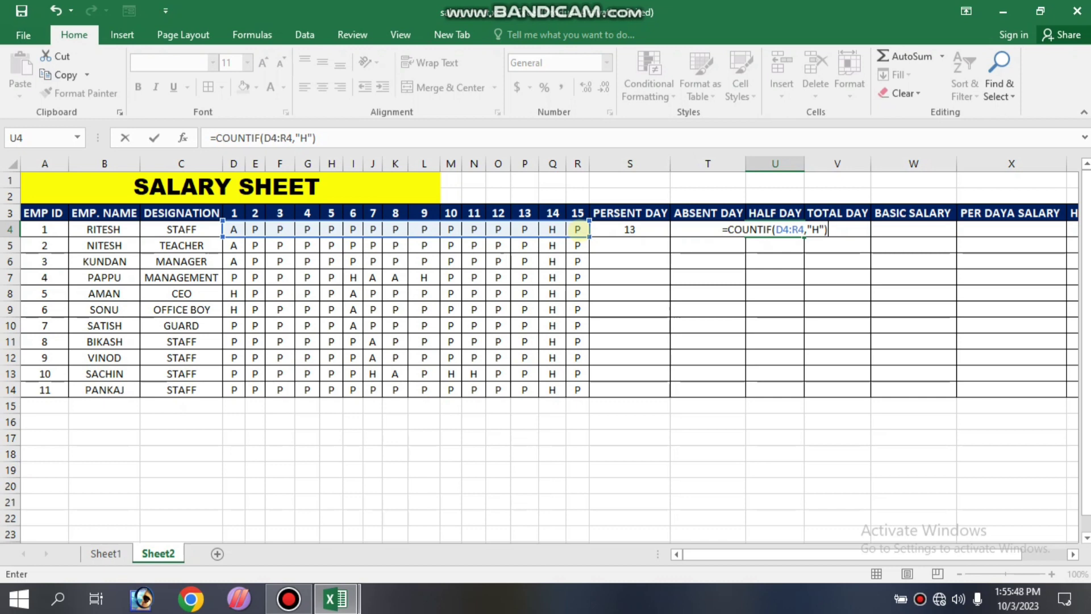
text(*)
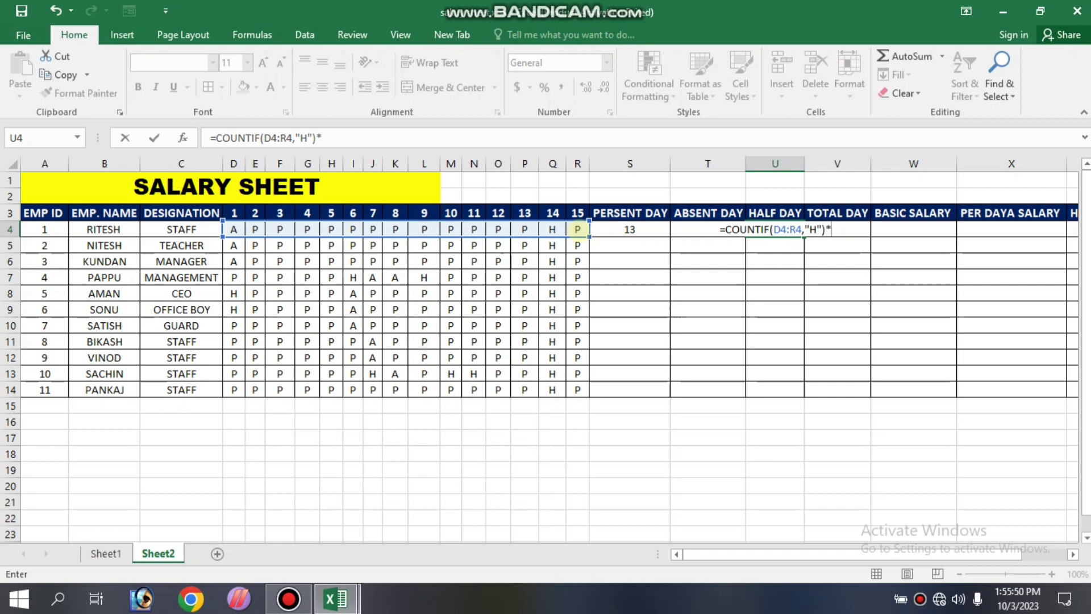
text(0)
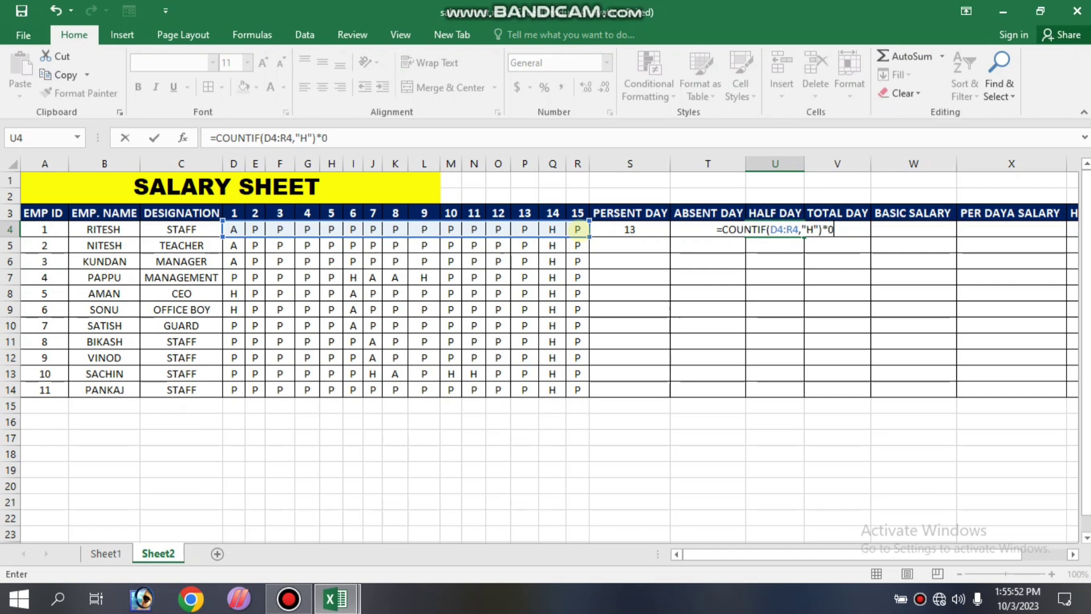
text(.5)
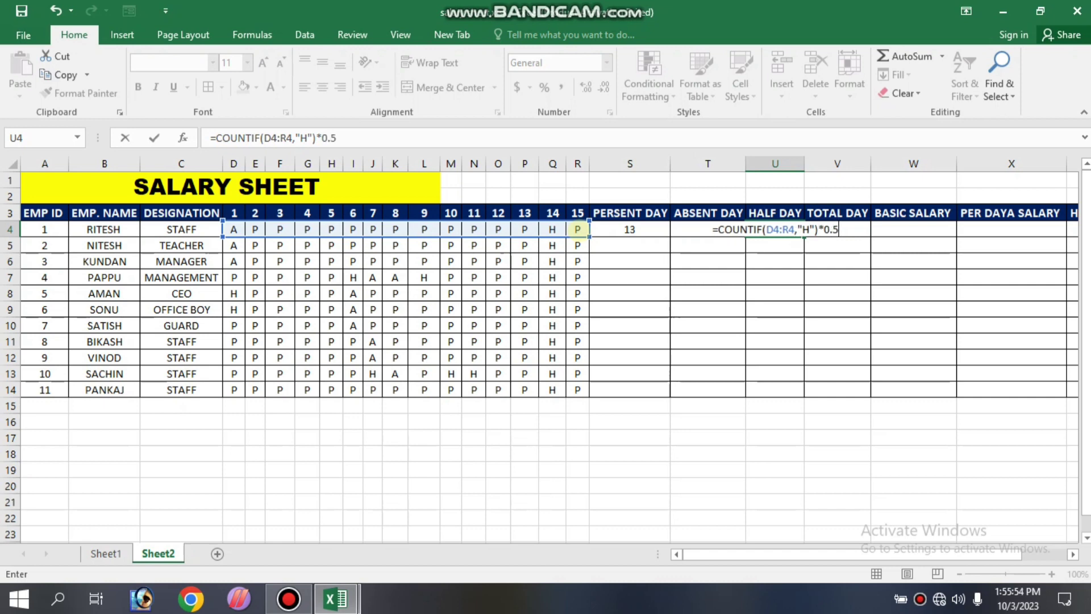
key(Return)
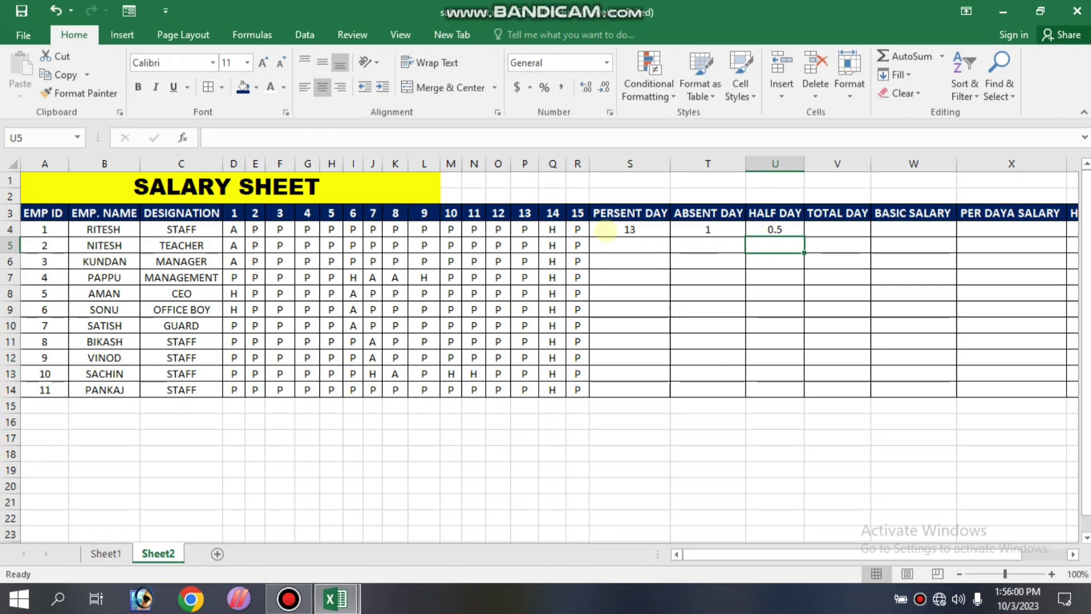
Change the first employee's day 4 mark to H, making HALF DAY 1 and PERSENT DAY 12
click(307, 230)
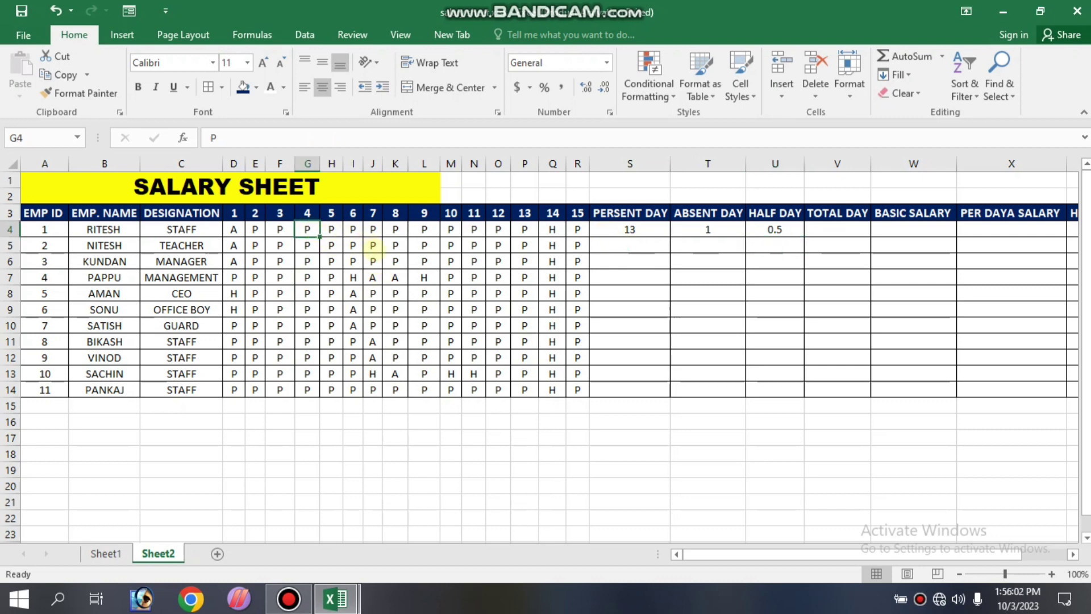
text(H)
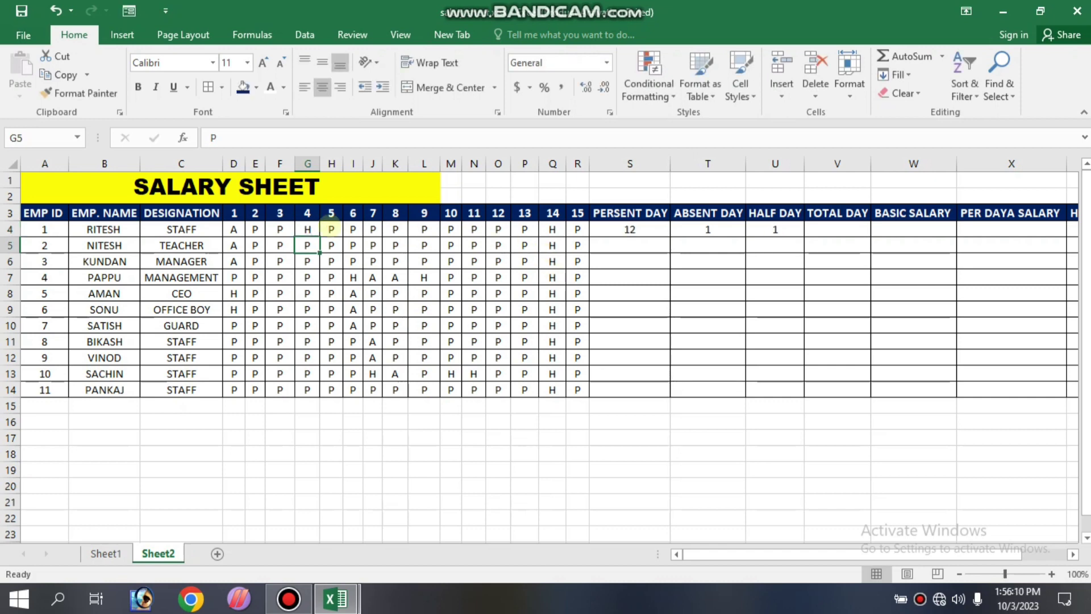
click(318, 232)
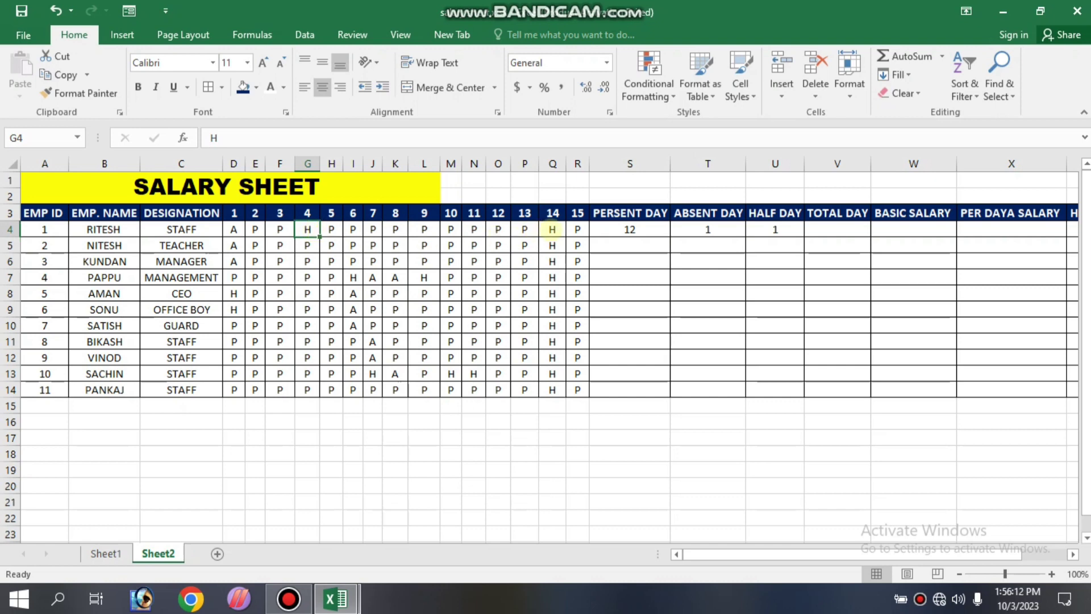
click(548, 230)
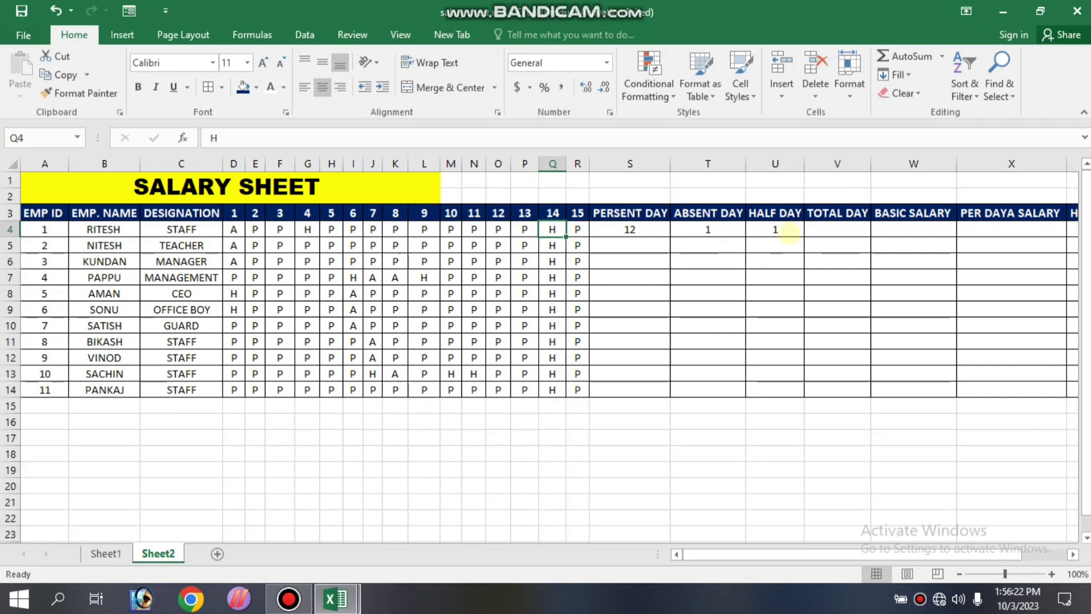
click(790, 230)
Enter =S4+U4 in V4 so the first employee's TOTAL DAY shows 13
click(839, 227)
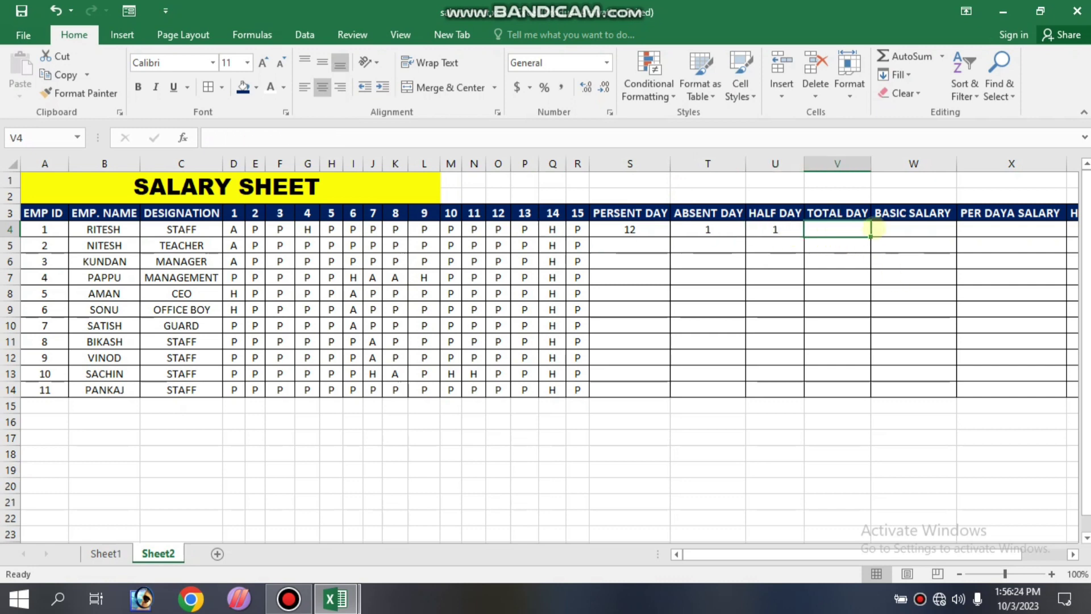
text(=)
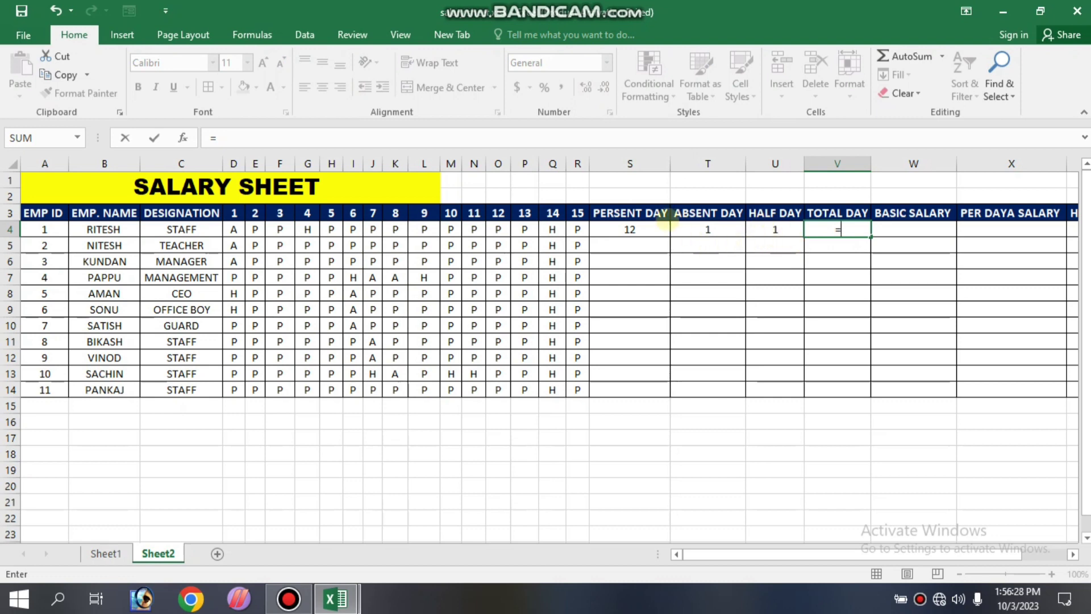
click(623, 230)
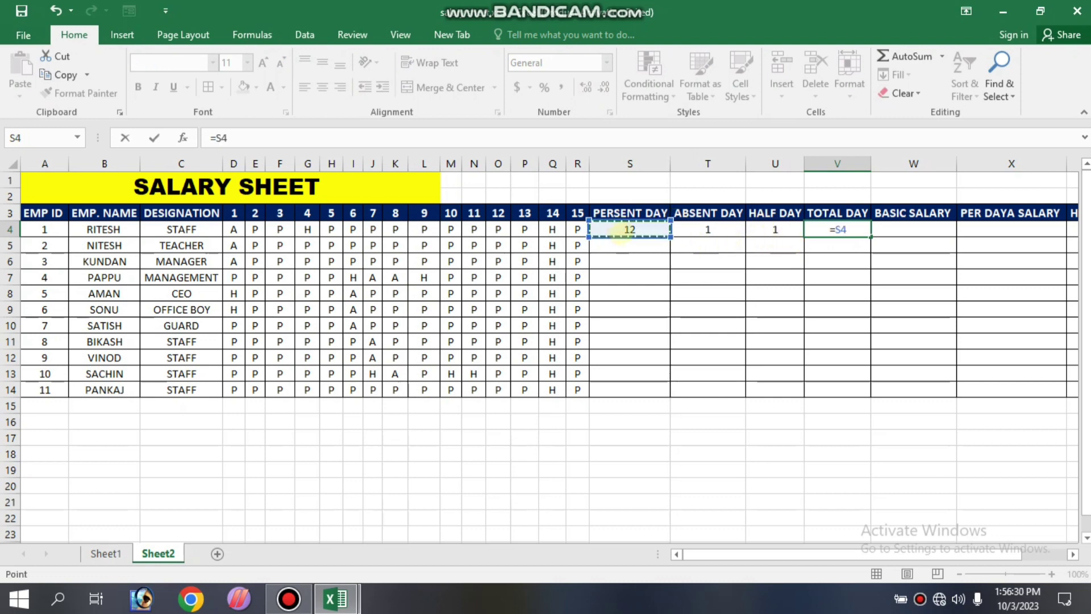
text(+)
click(780, 230)
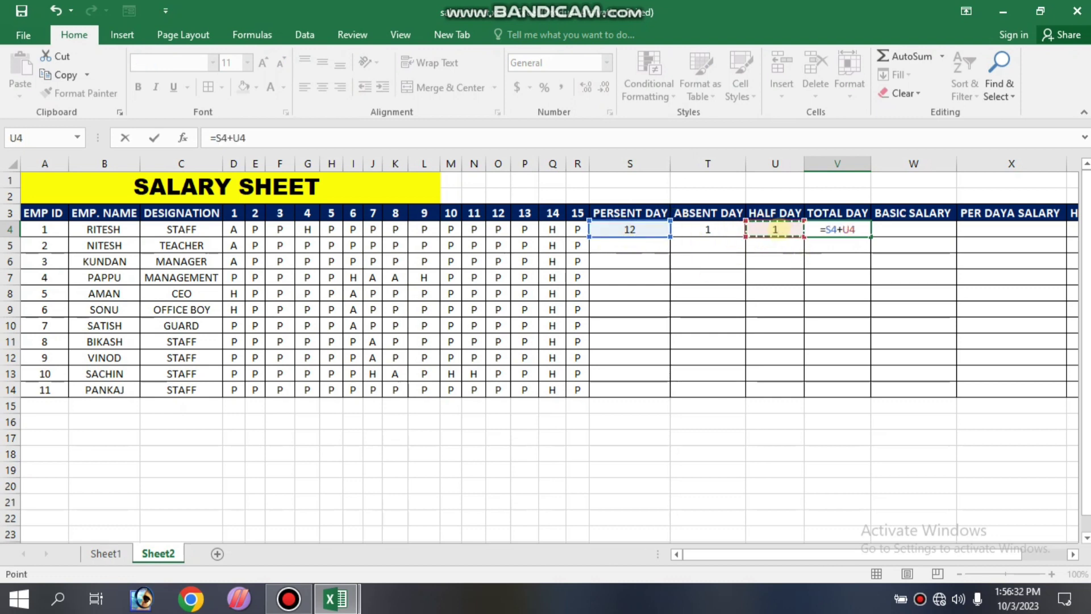
key(Return)
Enter 10000 in W4 as the first employee's basic salary
click(900, 230)
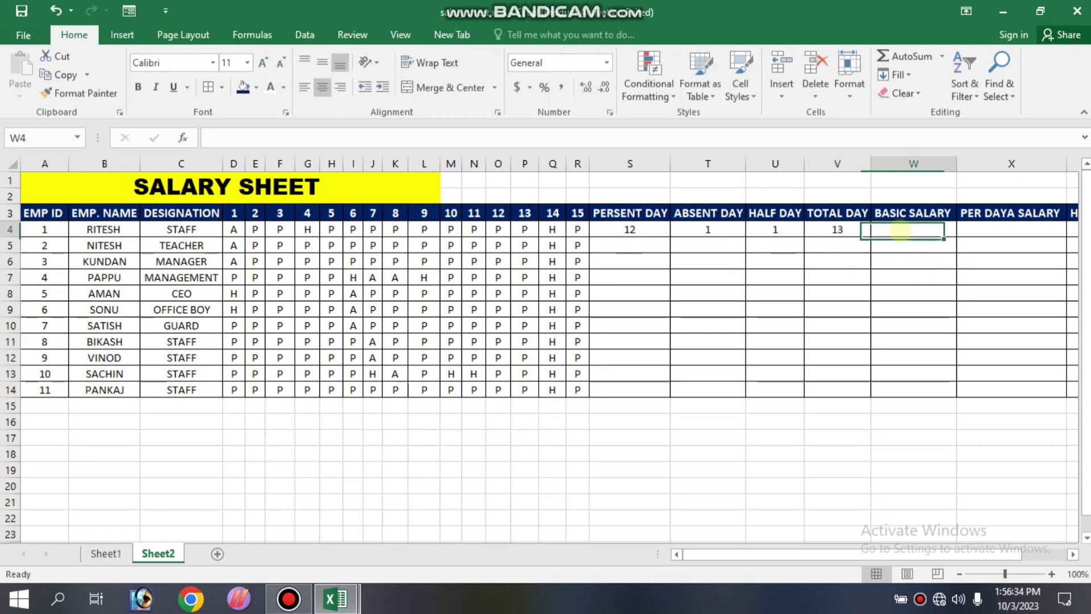
text(10)
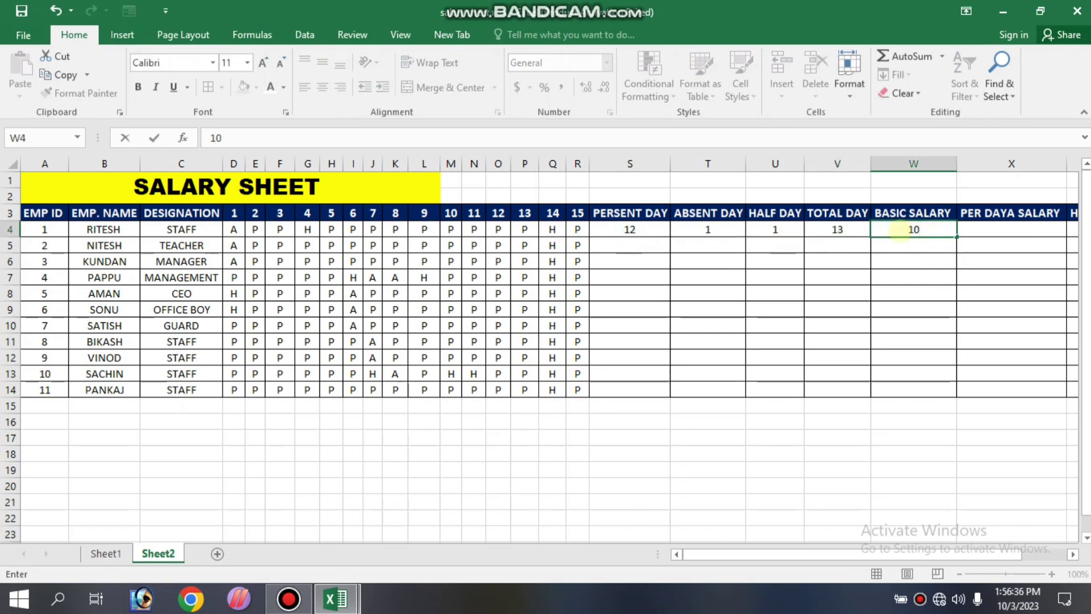
text(00)
text(0)
key(Tab)
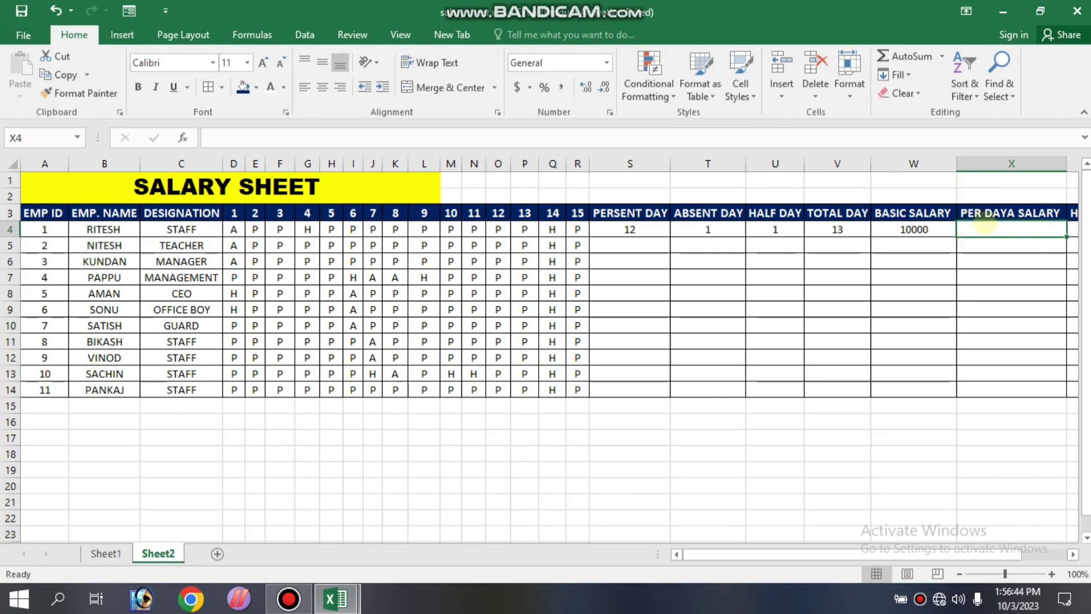
Enter =W4/R3 in X4 to divide the basic salary by 15 days
text(=)
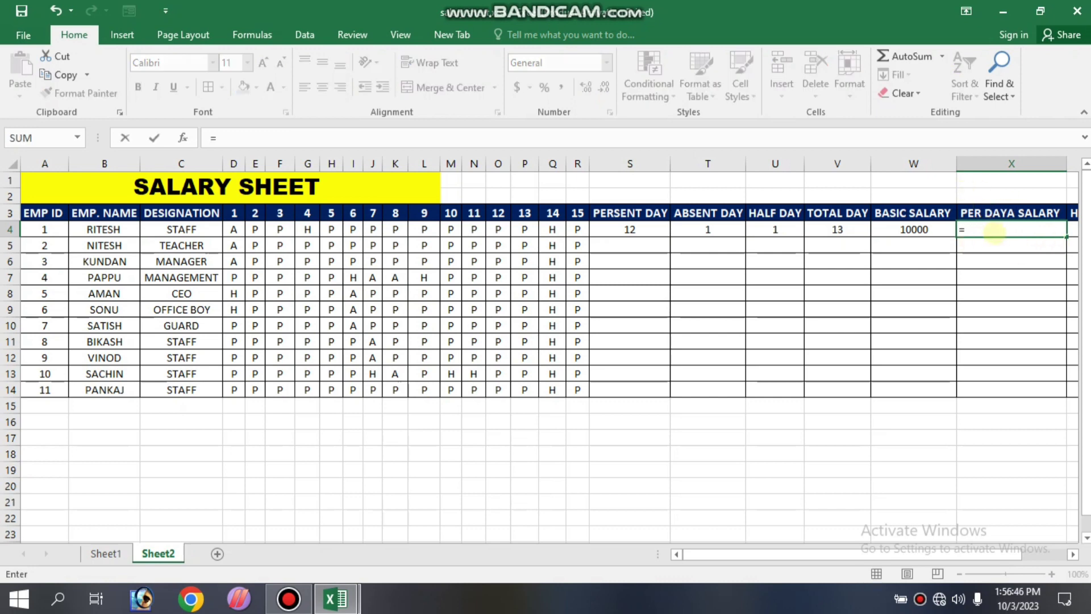
click(913, 230)
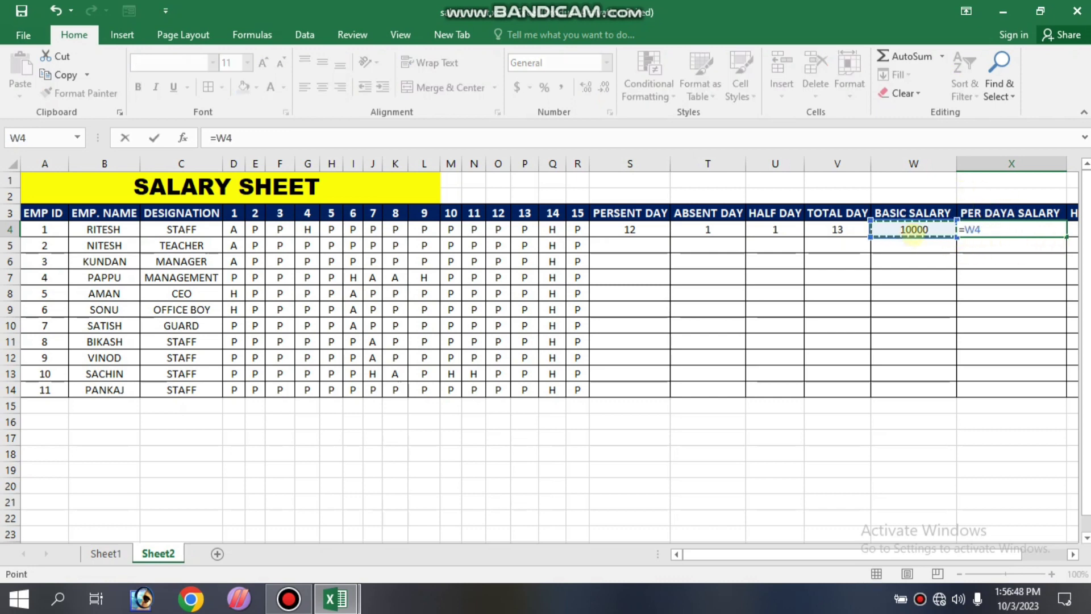
text(/)
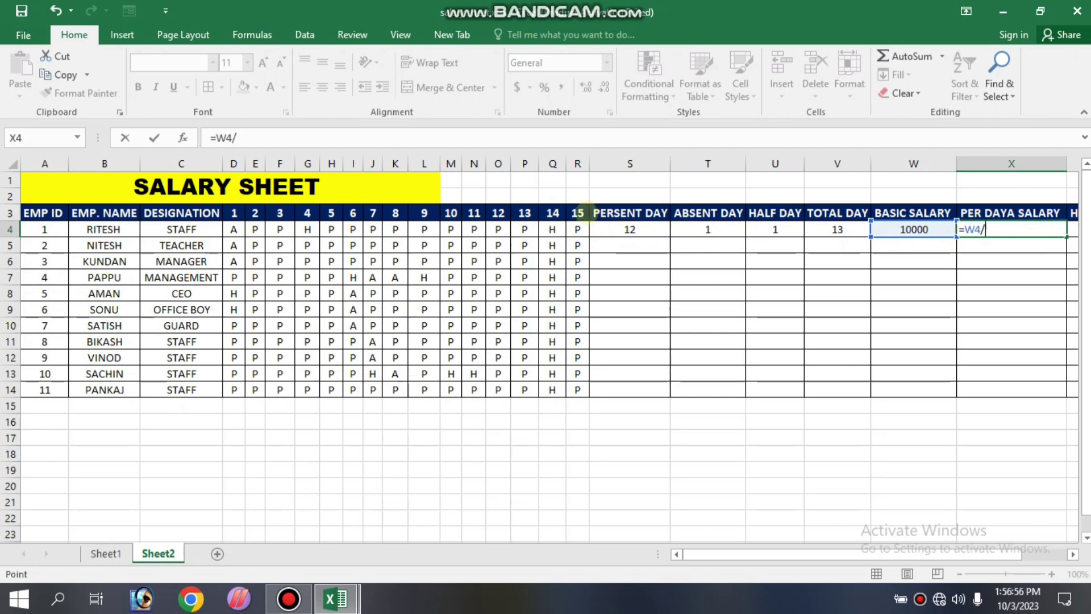
click(584, 212)
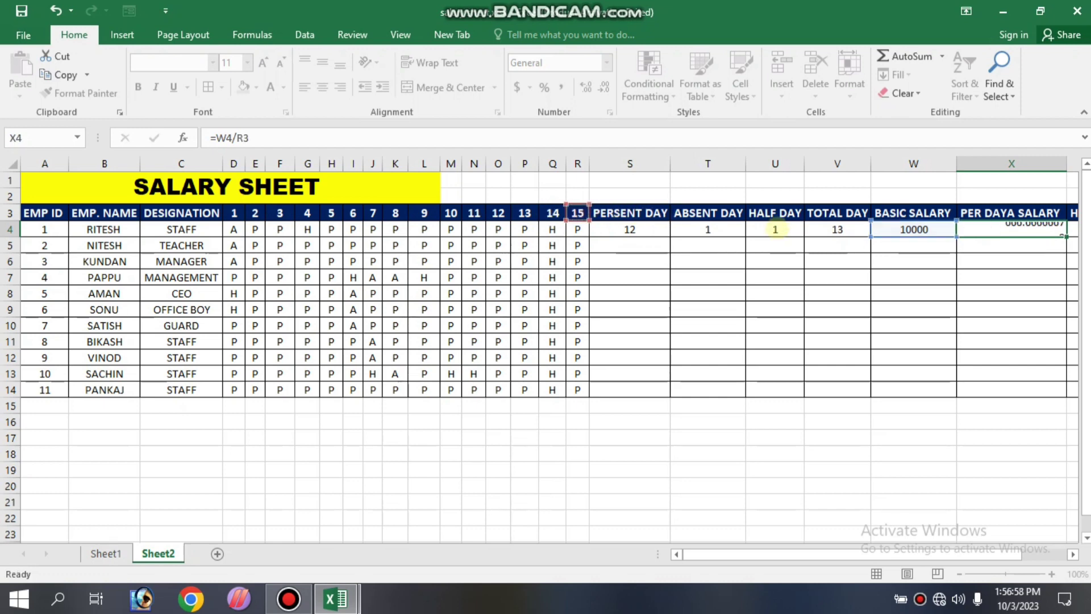
key(Return)
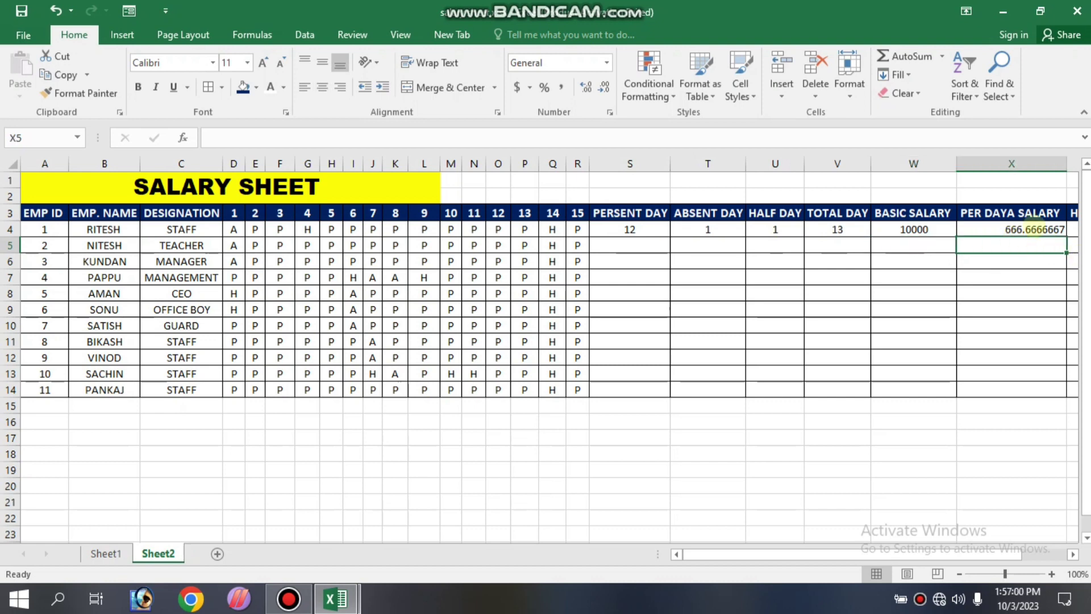
Decrease X4's decimal places so the per-day salary displays 666.67
click(1011, 230)
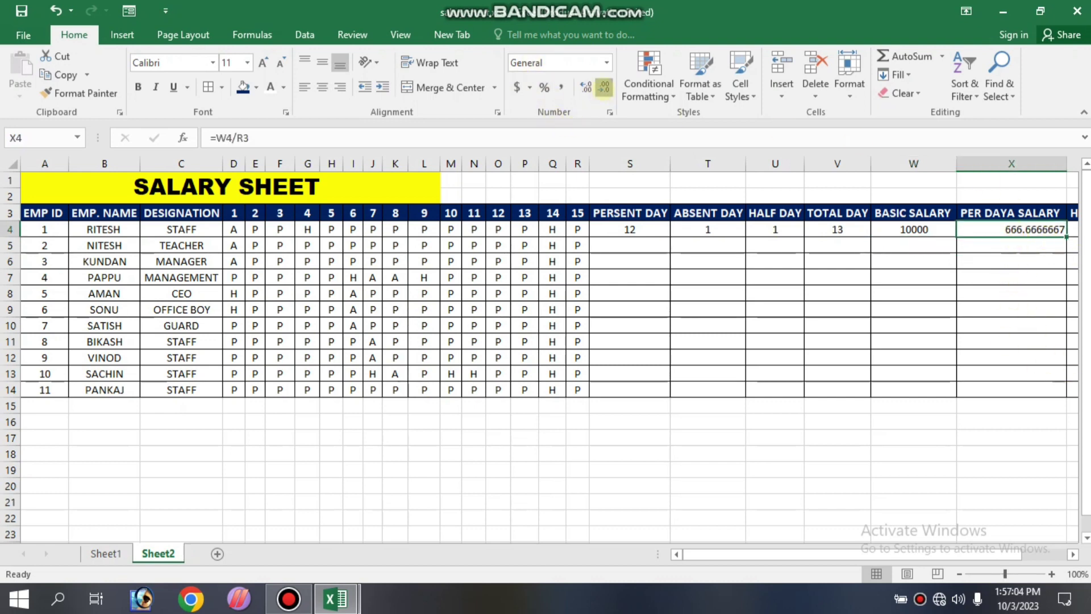
click(604, 87)
click(604, 87)
click(604, 87)
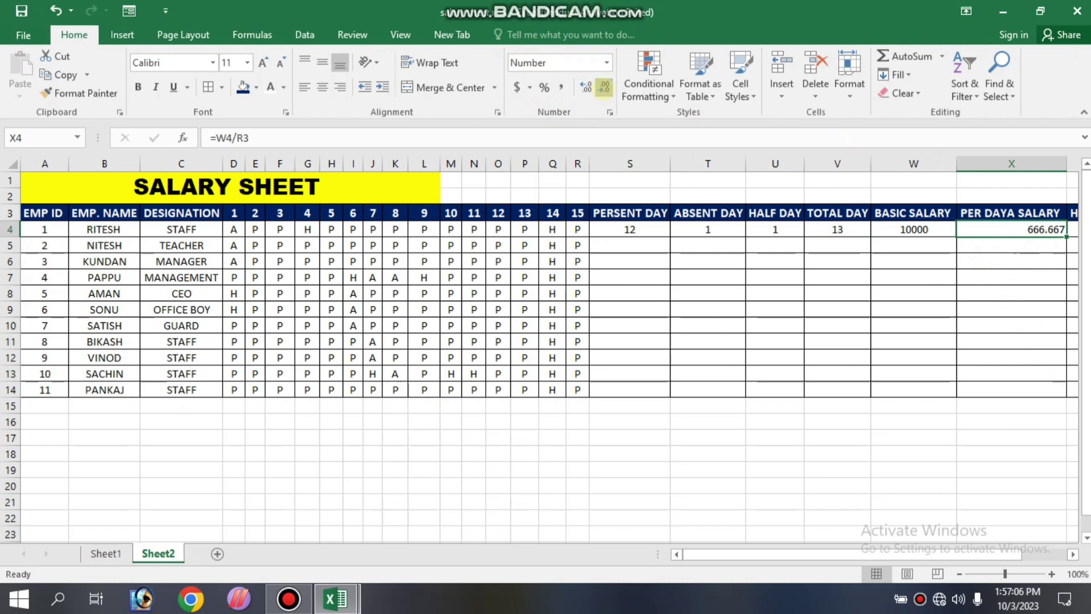
click(604, 87)
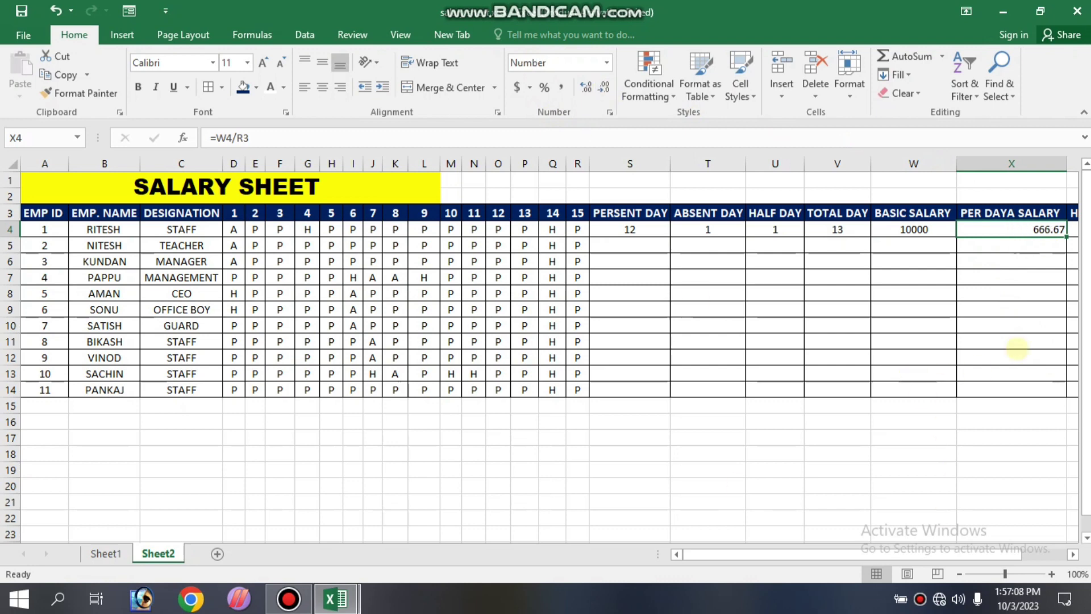
click(1017, 344)
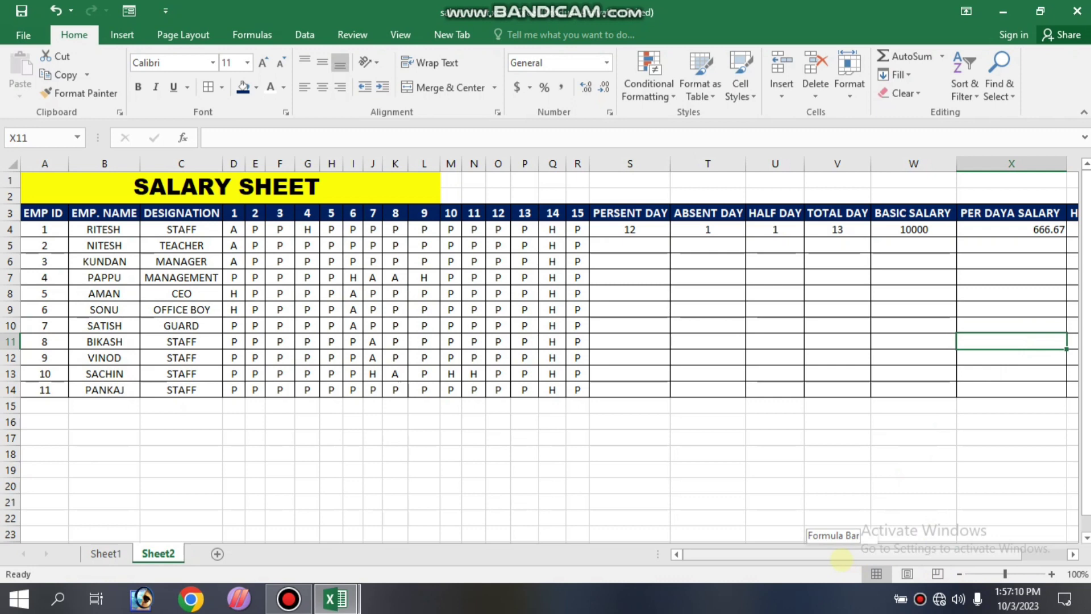
drag(845, 555, 874, 555)
Enter =W4*10% in Y4 so the first employee's house rent shows 1000
click(1007, 232)
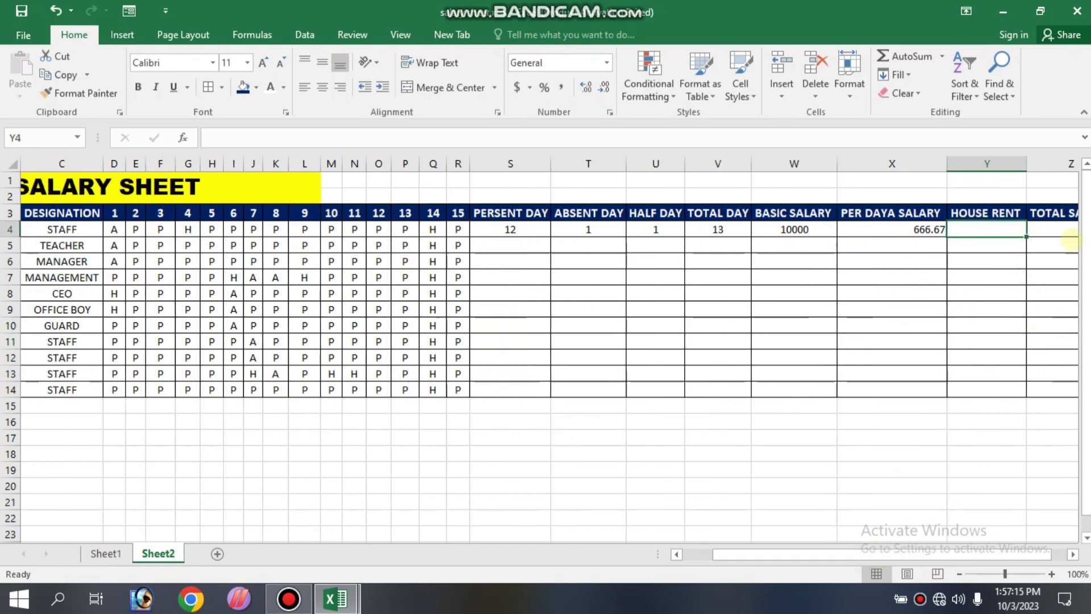
text(=)
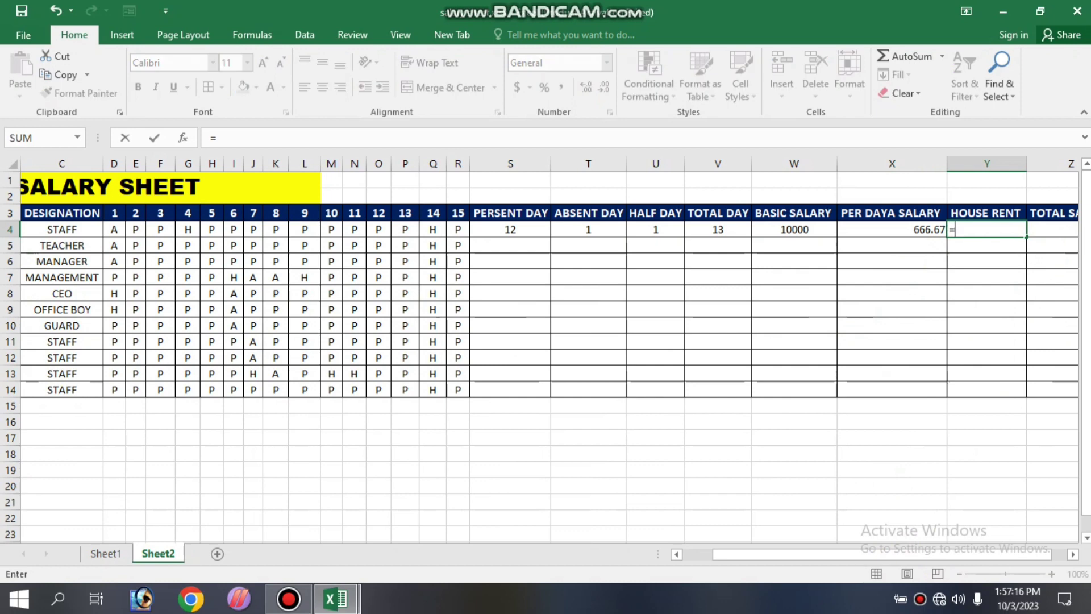
click(800, 233)
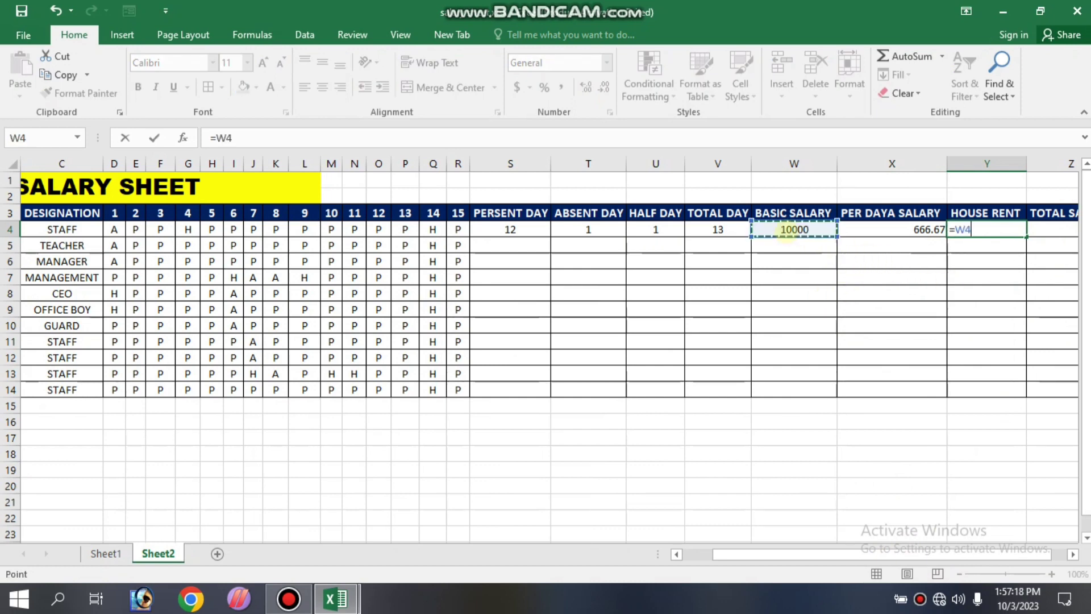
text(*)
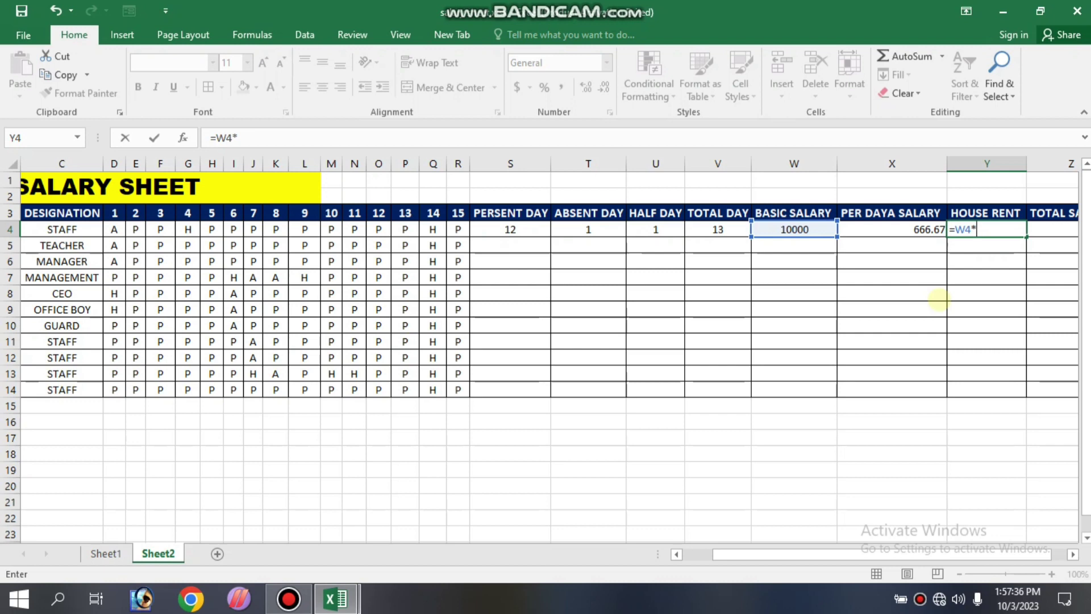
text(10)
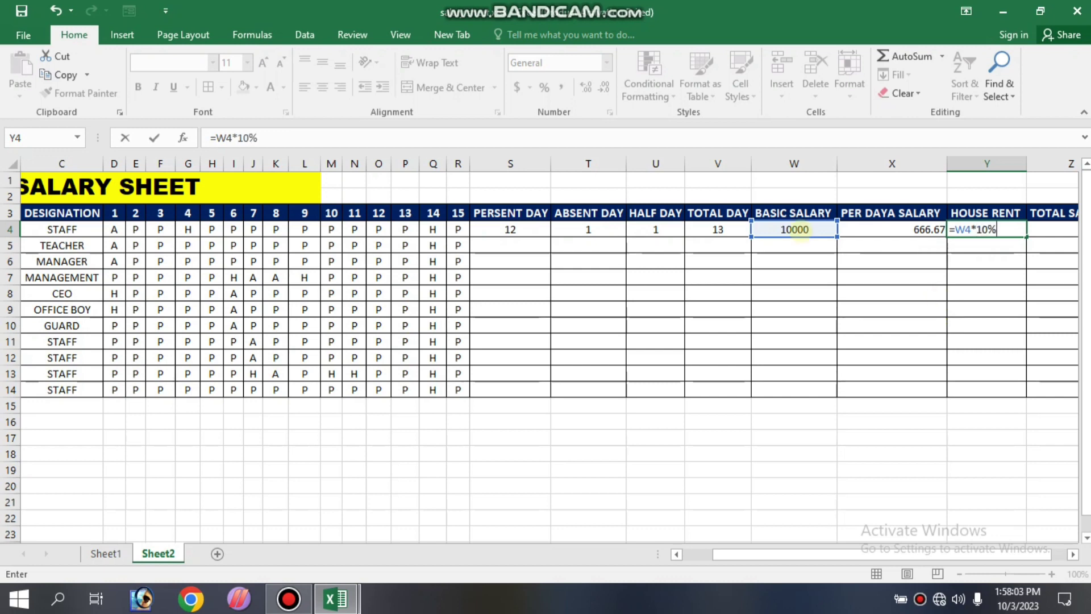
key(Return)
click(1013, 229)
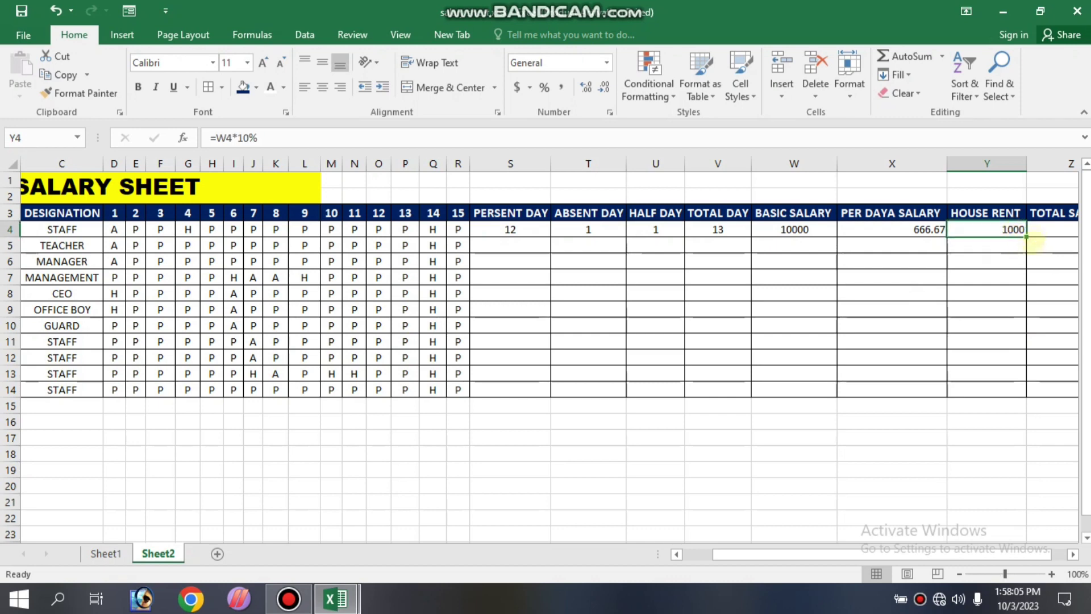
click(1051, 229)
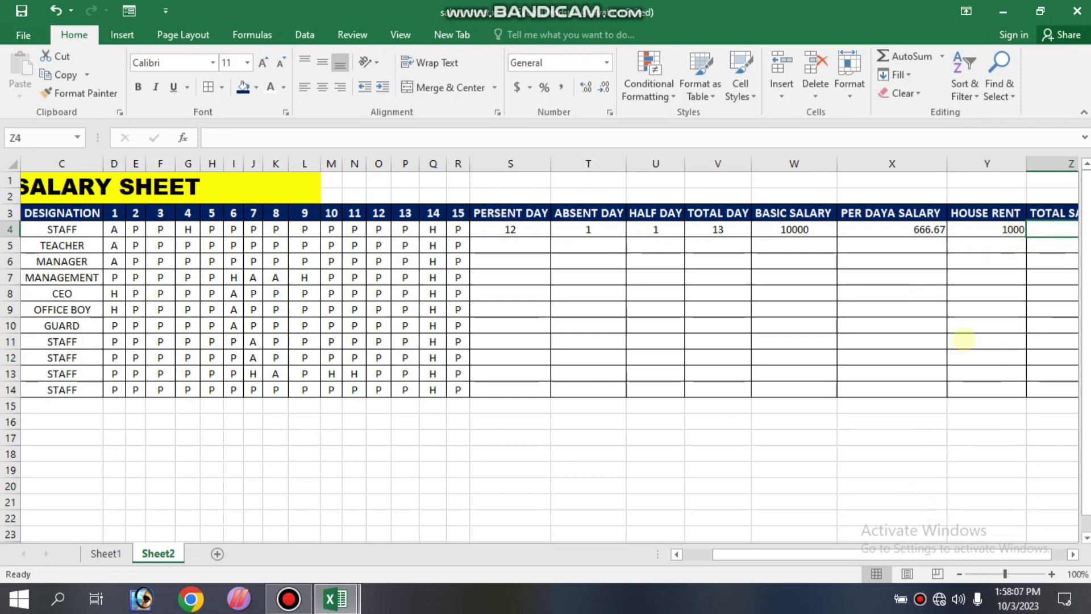
scroll(963, 339, right, 2)
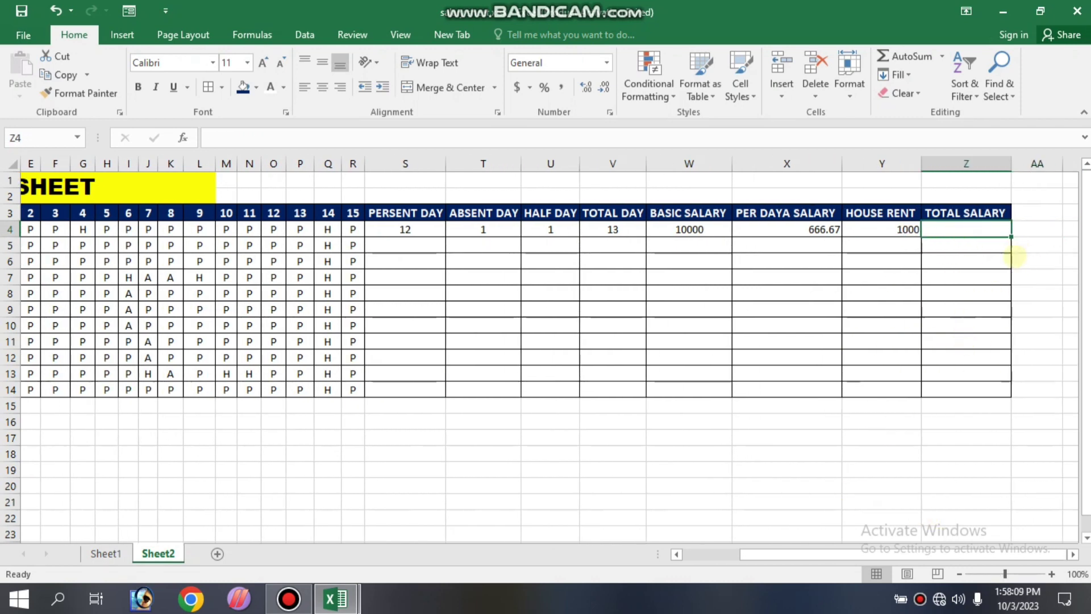
Enter =X4*V4 in Z4 so the first employee's total salary shows 8666.666667
text(=)
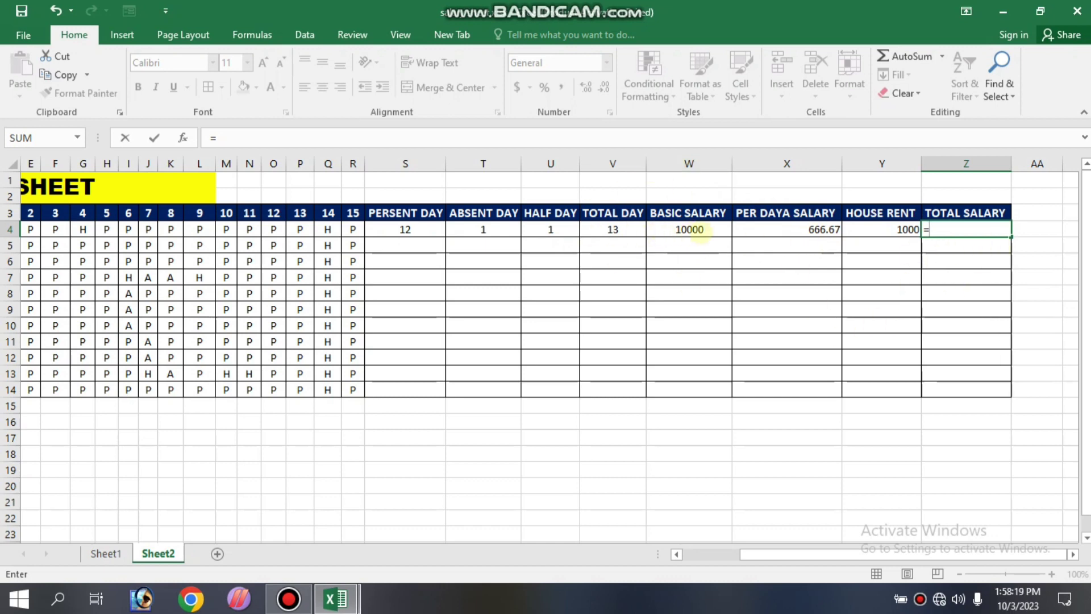
click(769, 229)
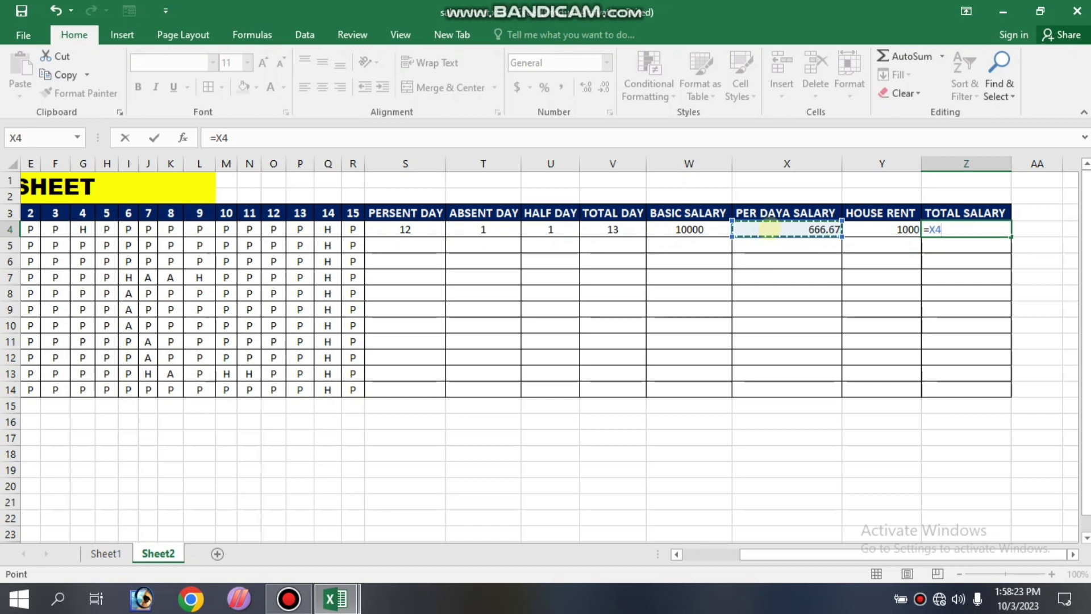
text(*)
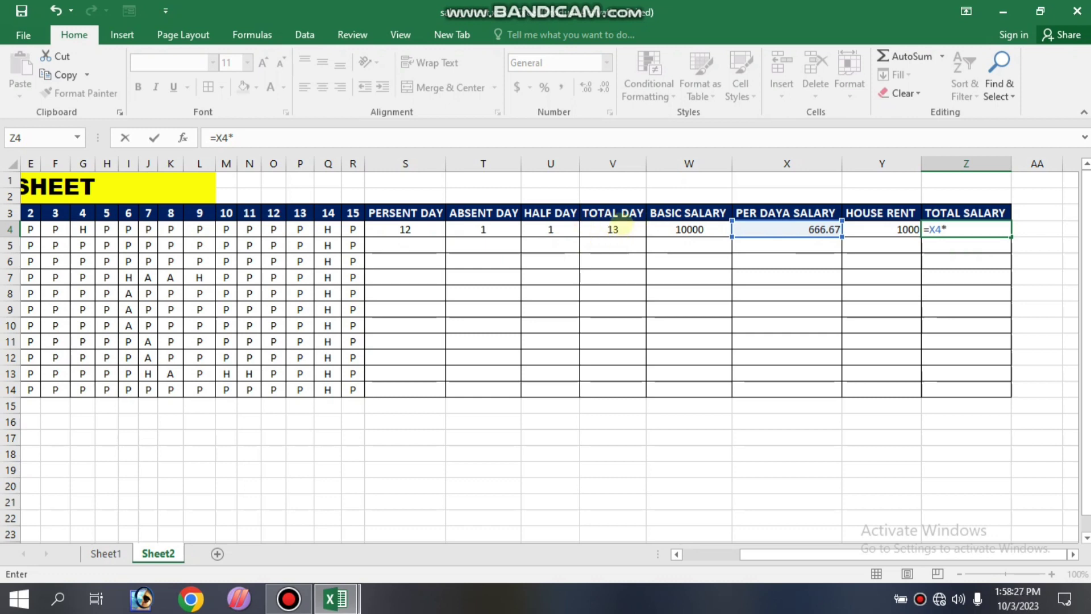
click(616, 229)
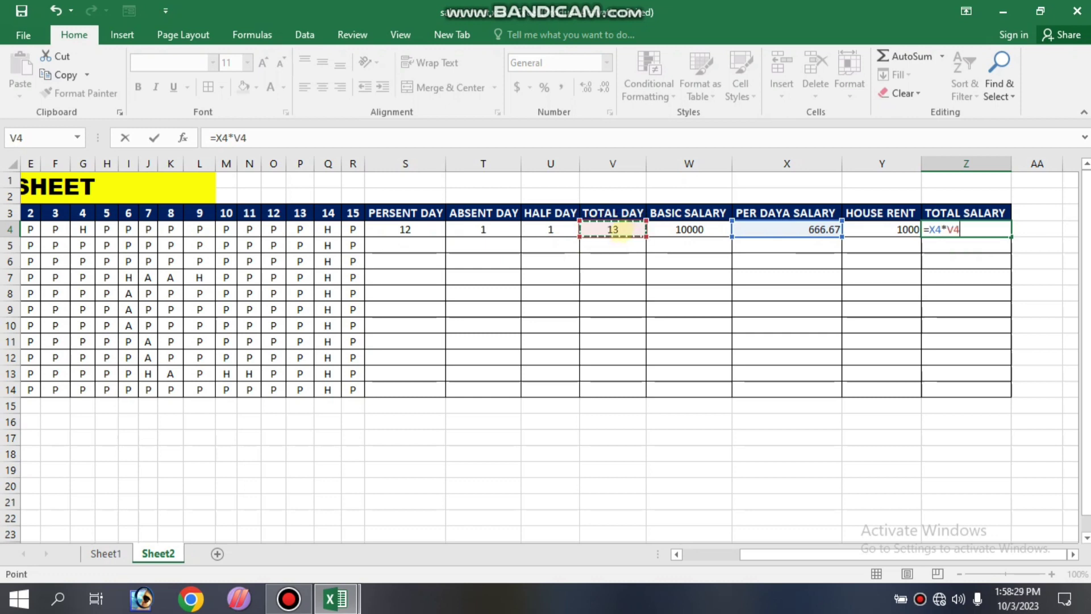
key(Return)
click(966, 230)
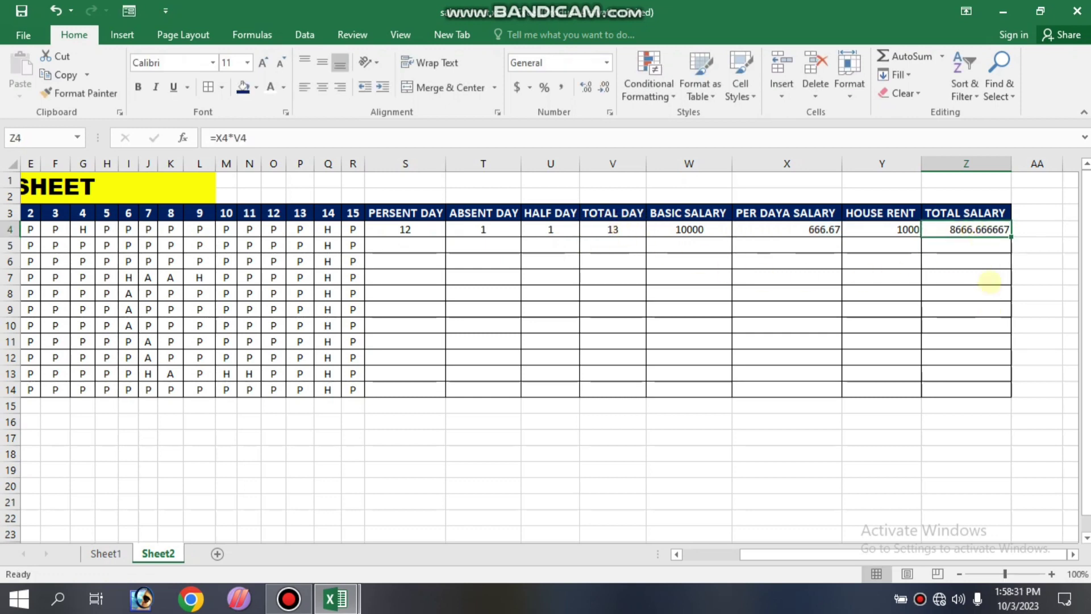
click(417, 230)
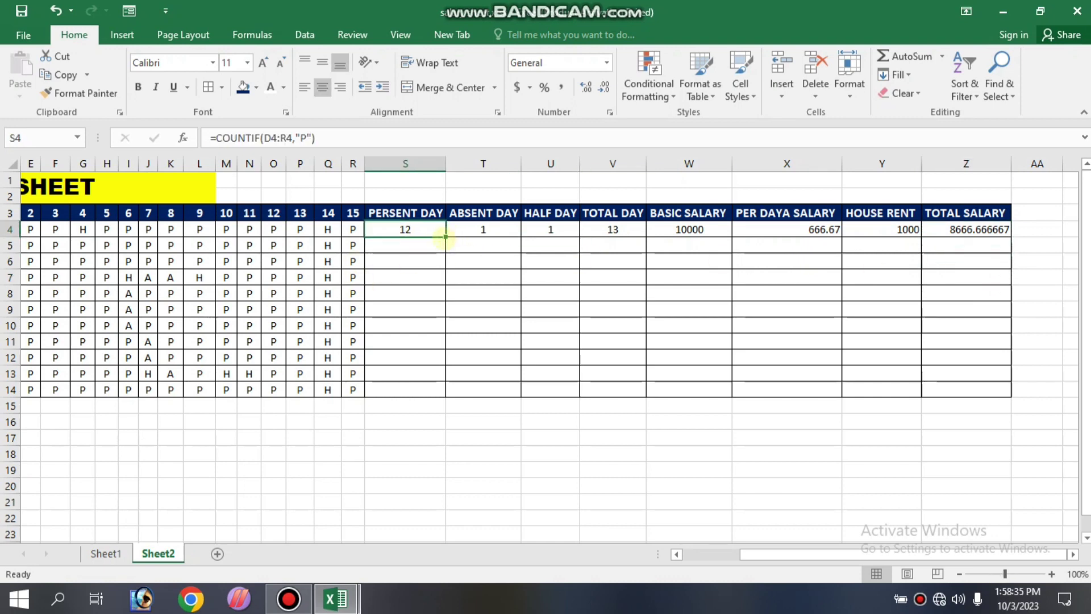
Fill the Present, Absent, Half and Total Day formulas from S4:V4 down to row 14
double_click(445, 236)
click(500, 230)
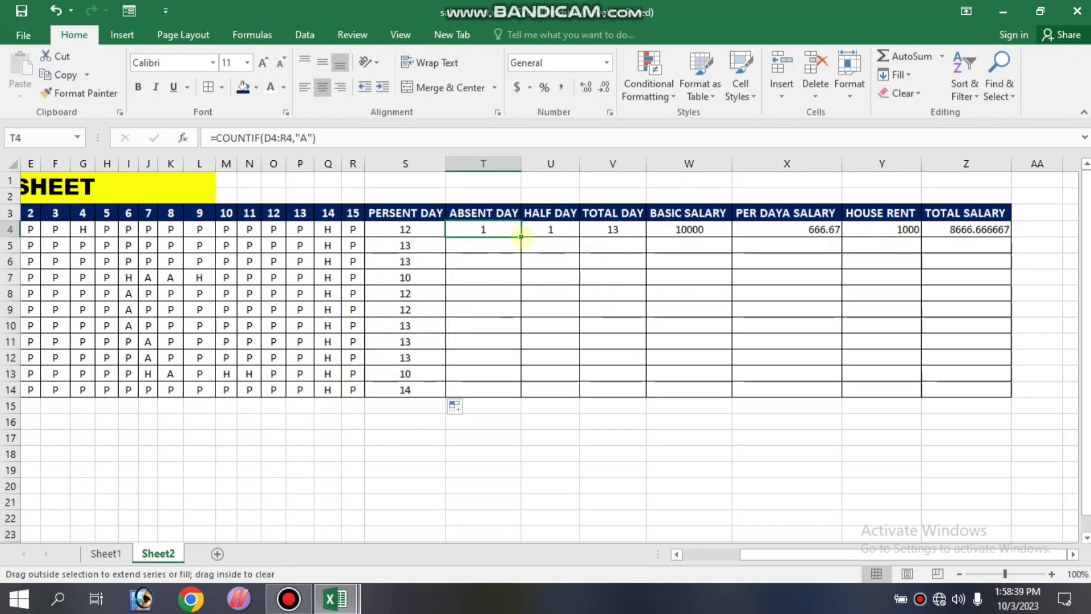
double_click(520, 236)
click(565, 230)
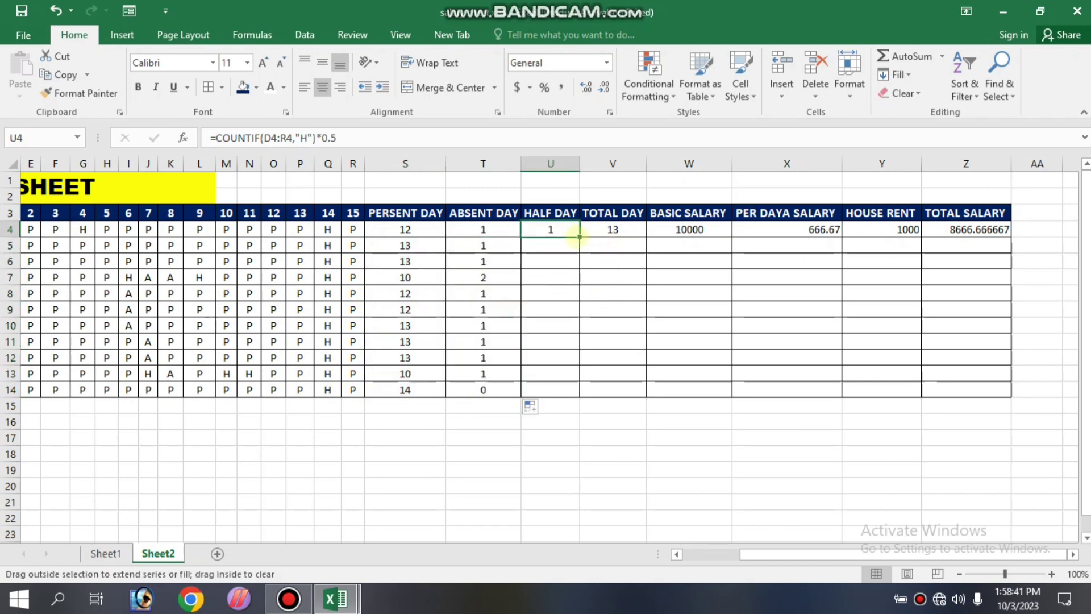
drag(567, 230, 578, 237)
double_click(578, 237)
click(628, 229)
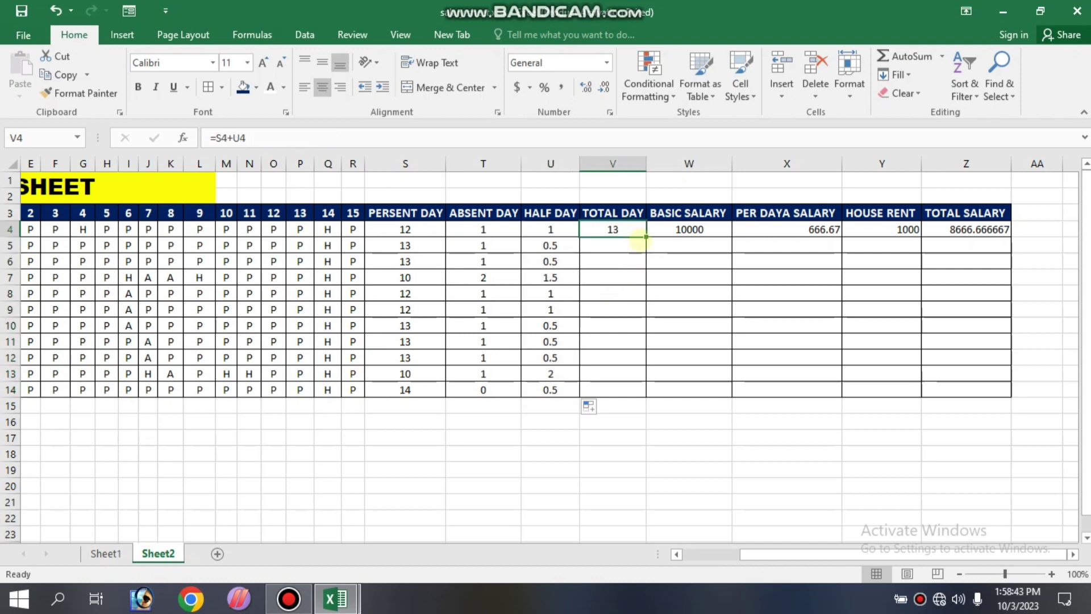
double_click(646, 236)
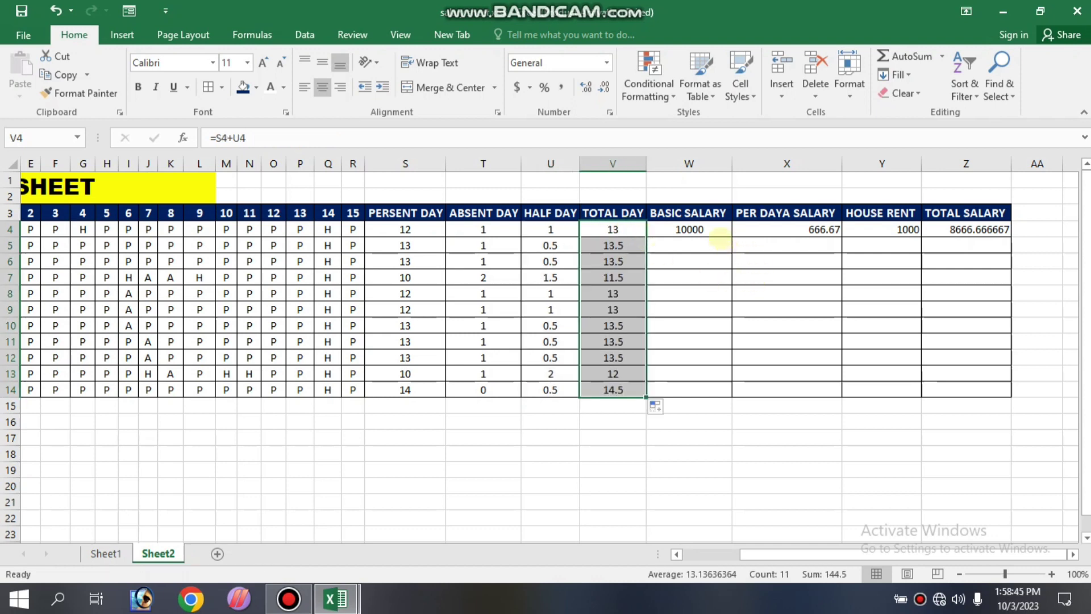
Copy basic salary 10000 down column W, then drag the W6 value onto W7
click(712, 235)
drag(712, 234, 734, 230)
double_click(732, 236)
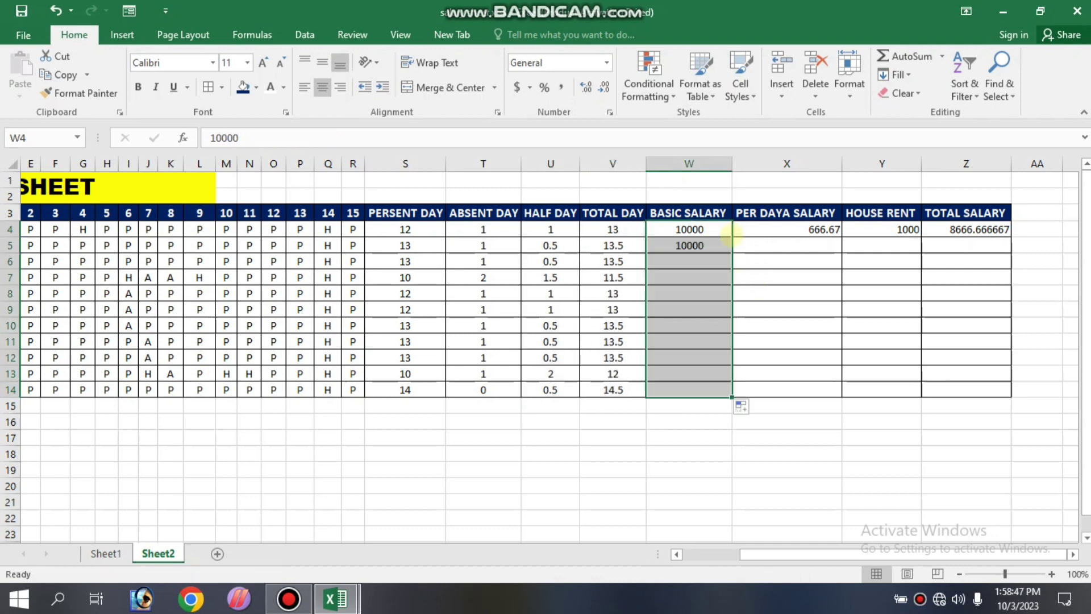
click(689, 293)
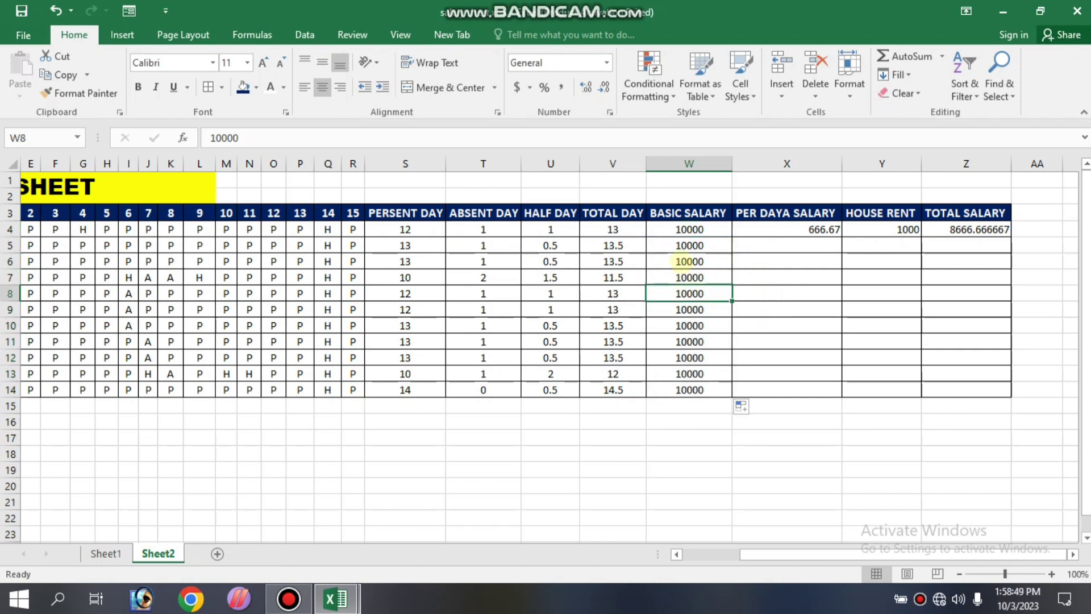
click(681, 261)
drag(682, 254, 682, 277)
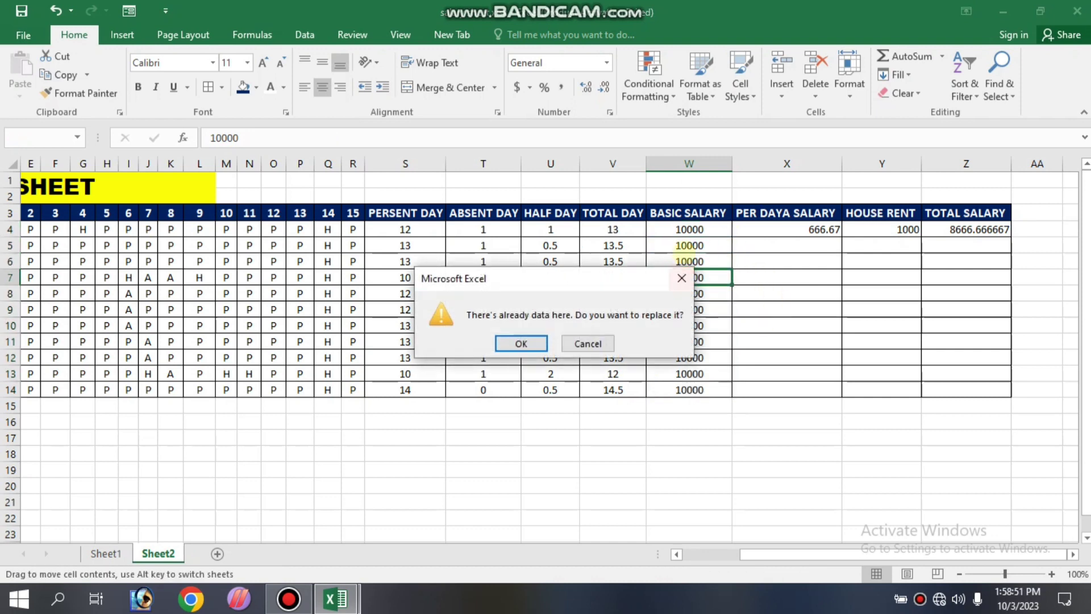
Cancel the replace prompt and enter trial basic salaries 12000, 5444, 20000 and 50000 in W6:W9
click(681, 278)
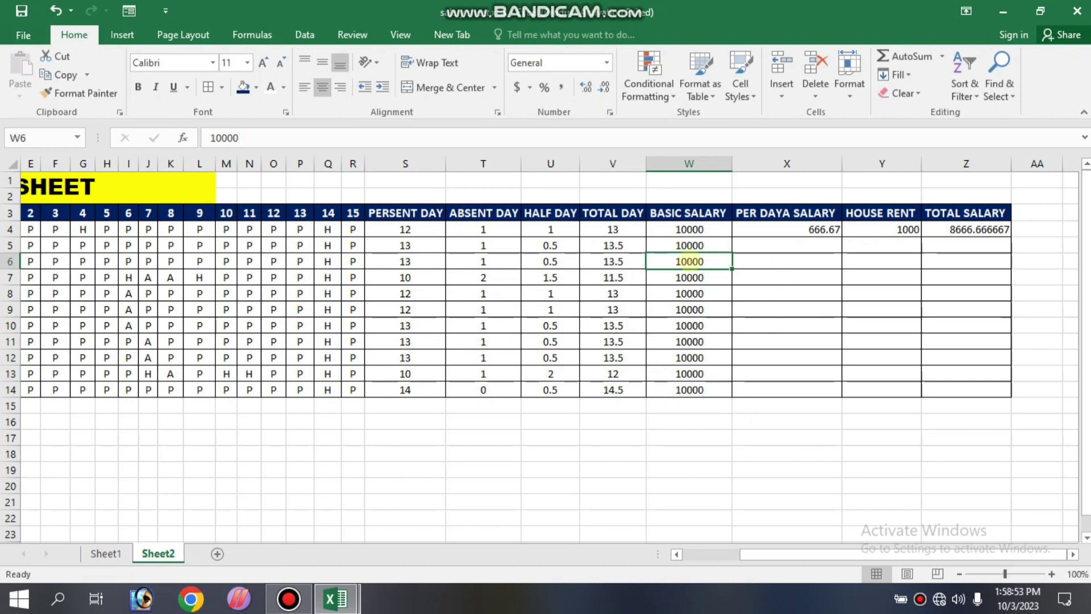
text(12000)
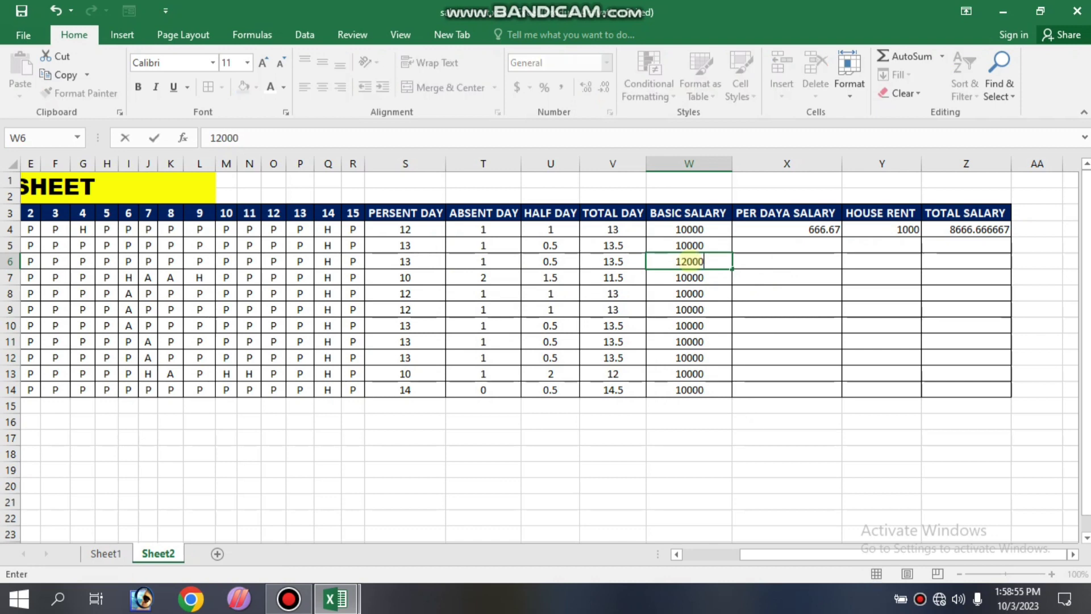
key(Return)
text(5444)
key(Return)
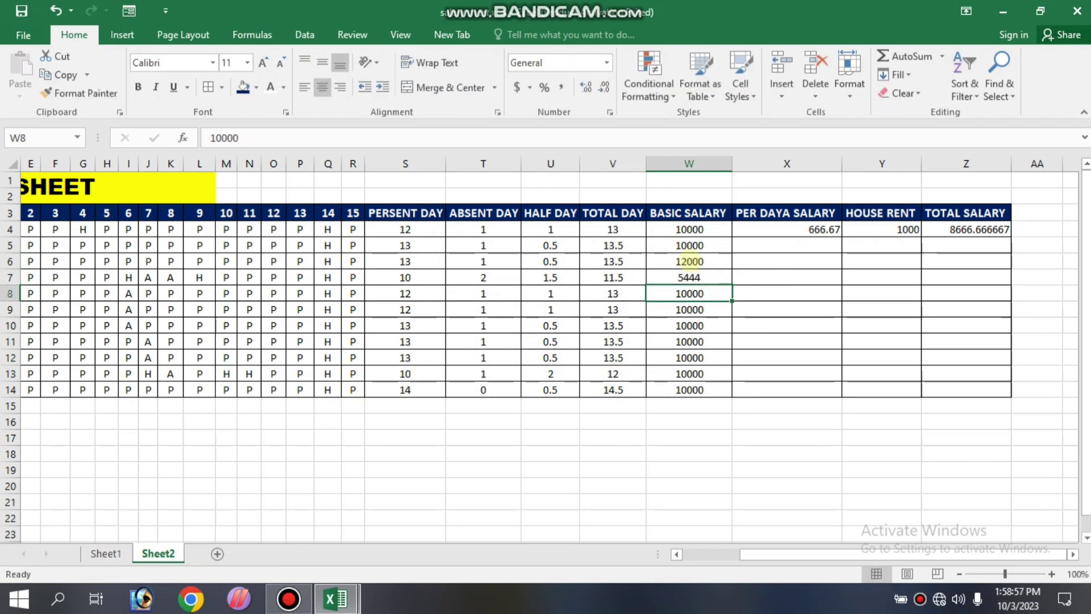
text(2000)
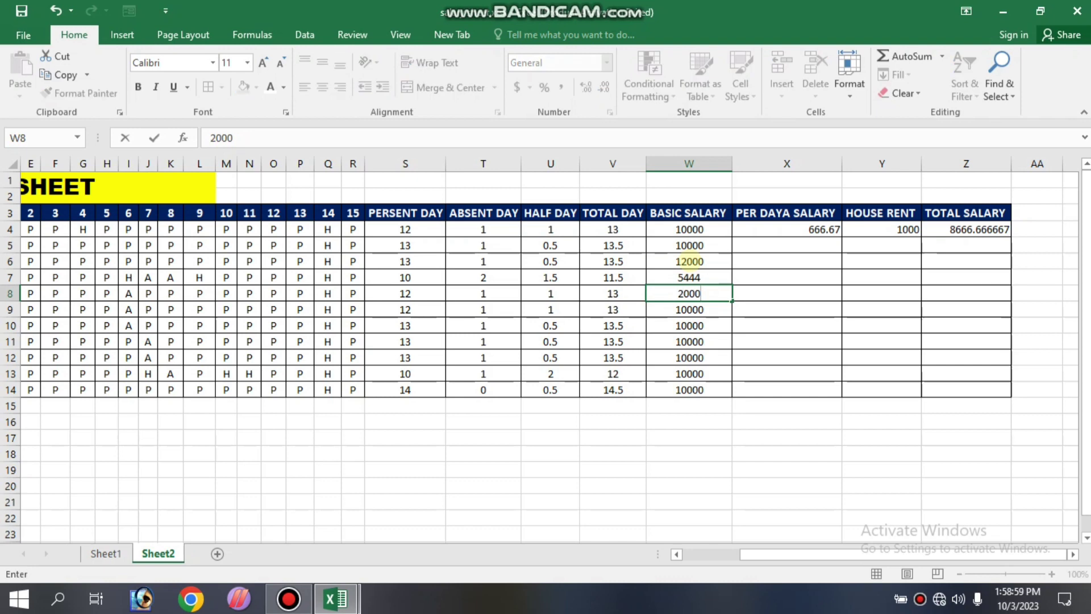
text(0)
key(Return)
text(80)
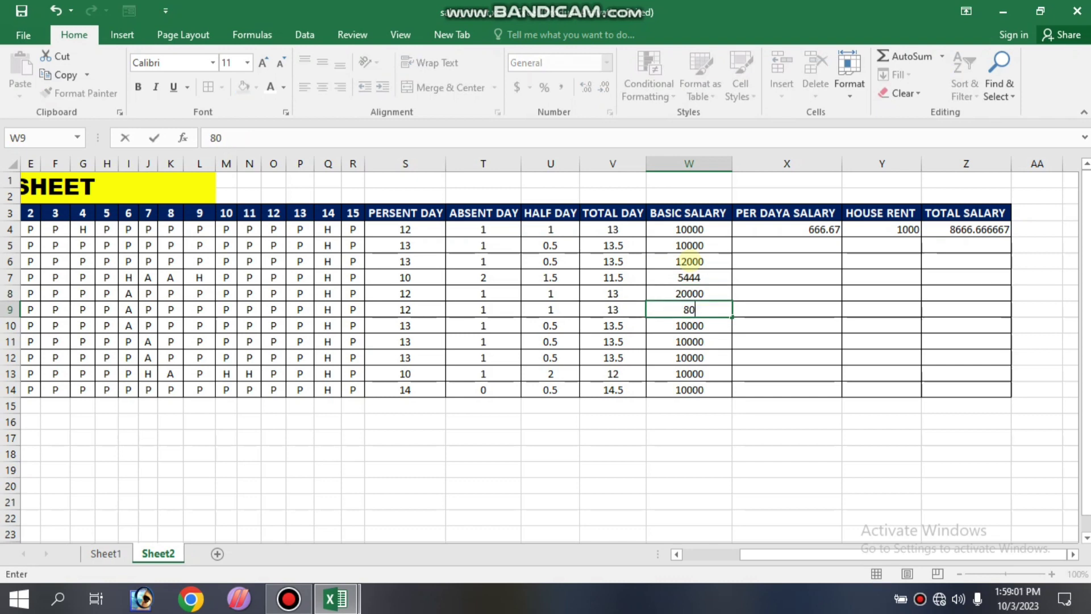
text(0)
key(Return)
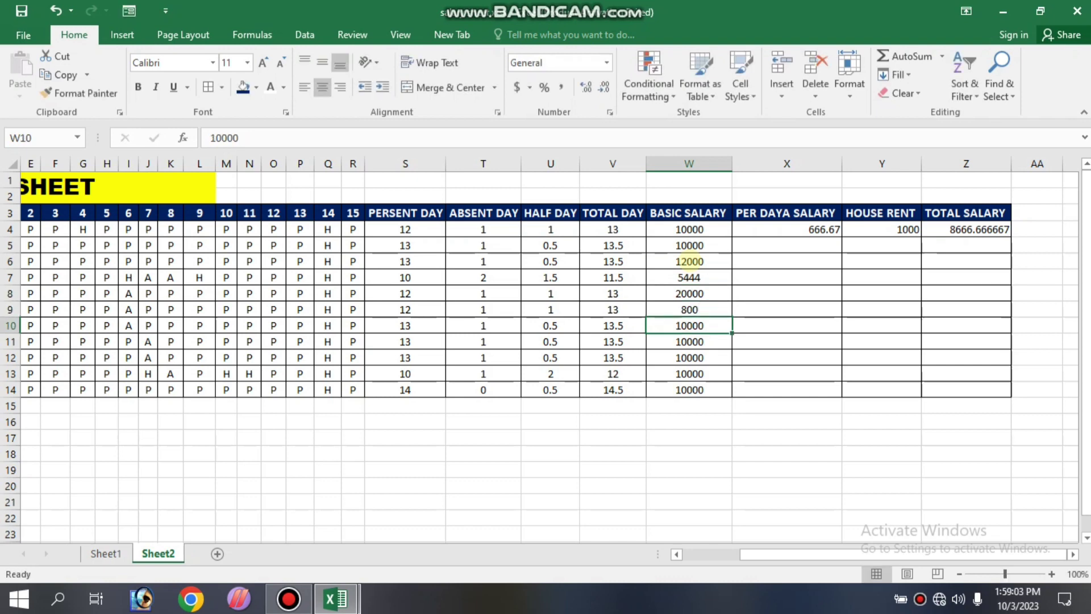
click(689, 310)
text(500)
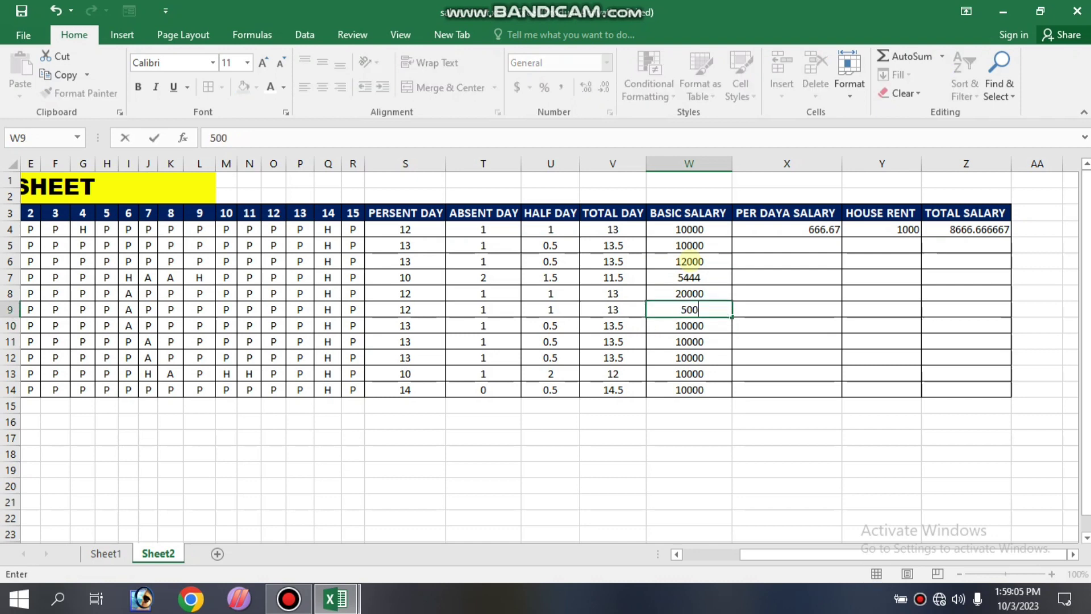
text(00)
key(Return)
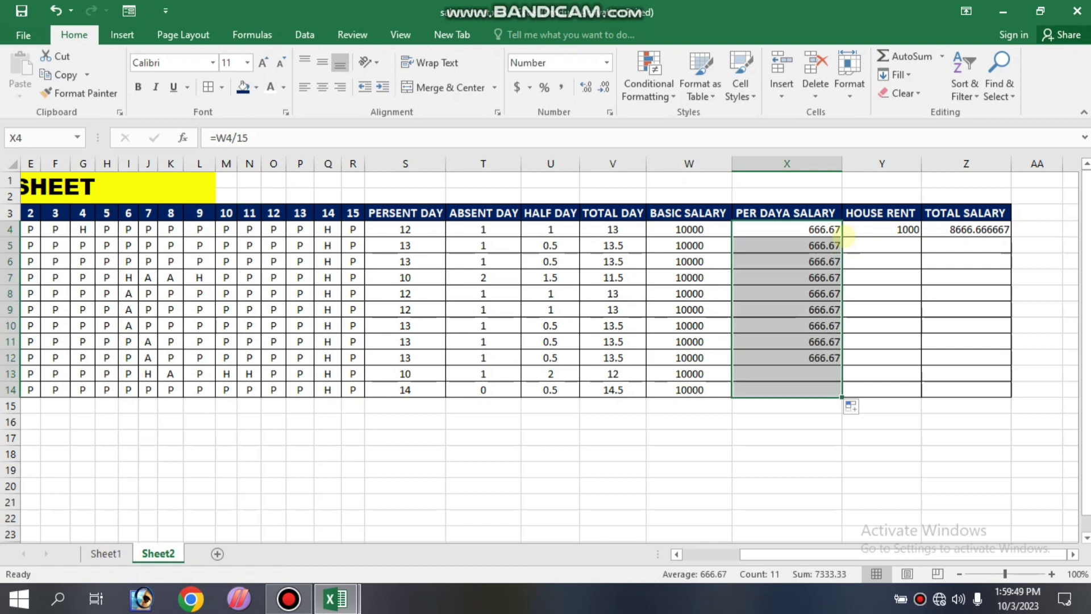
Set the basic salary in W8 to 41000
click(783, 377)
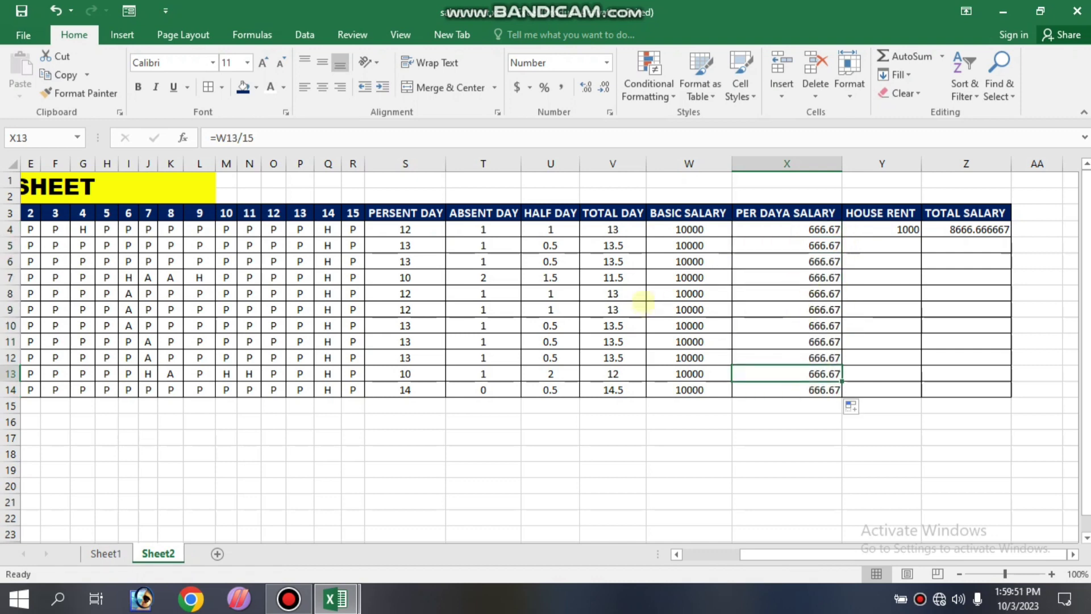
click(722, 293)
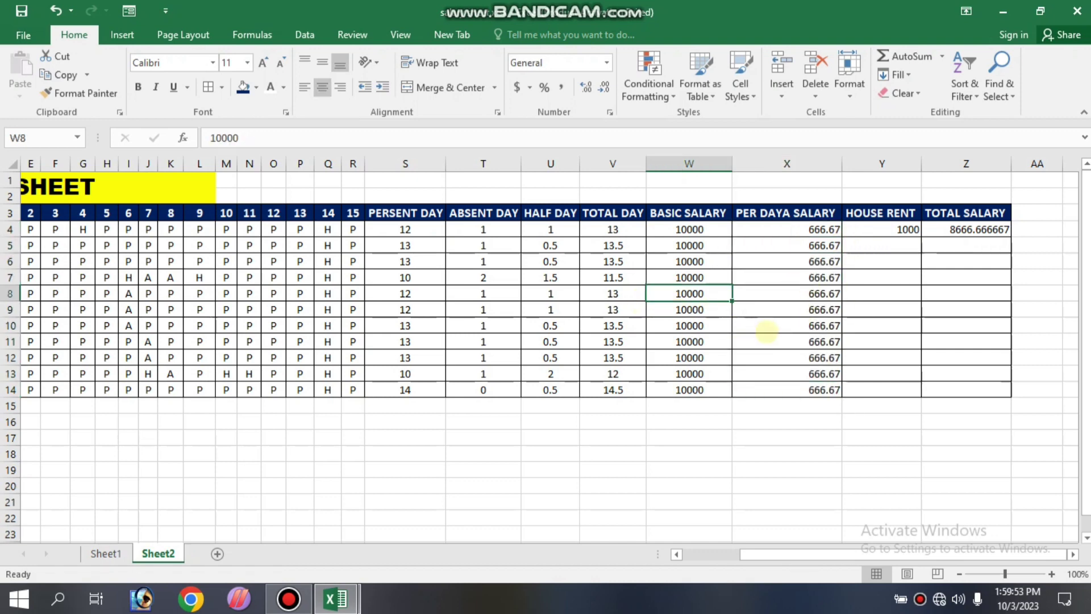
text(41000)
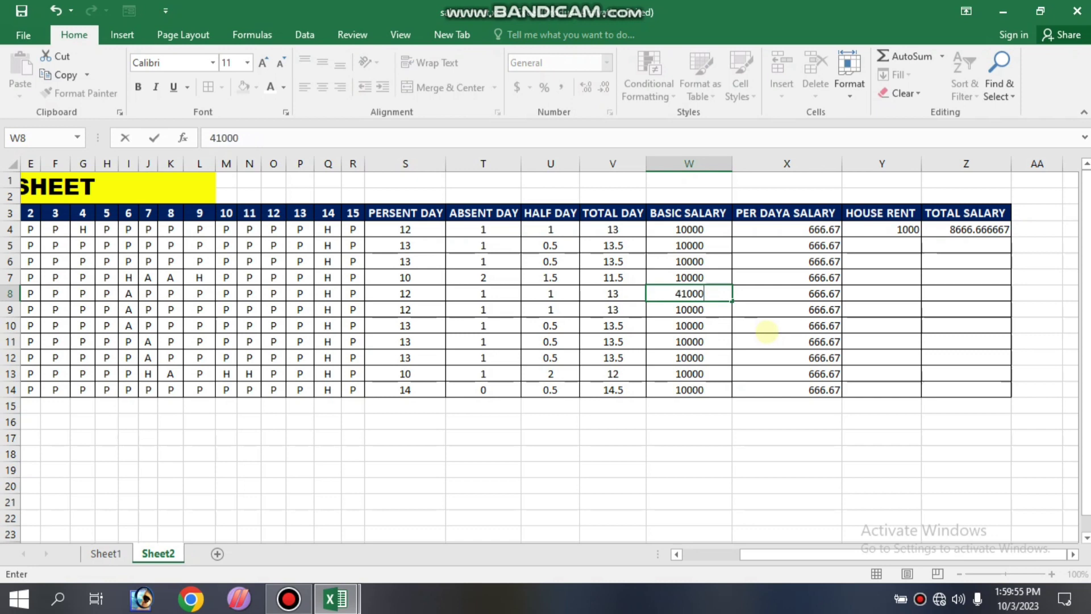
key(Home)
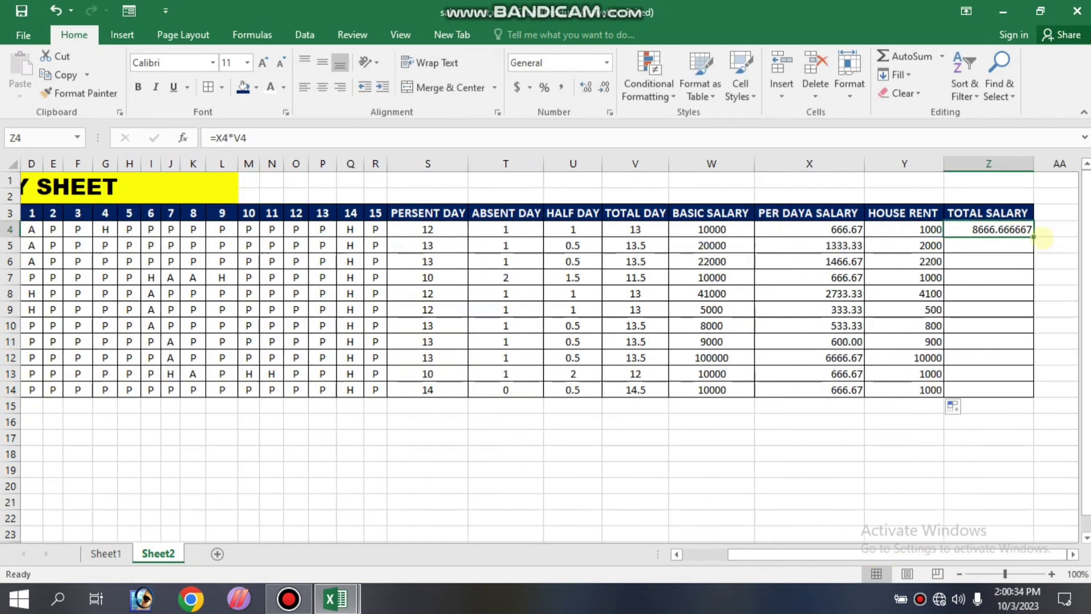
Fill the total salary formula from Z4 down to Z14 and scroll back to the employee details
drag(1033, 236, 1033, 392)
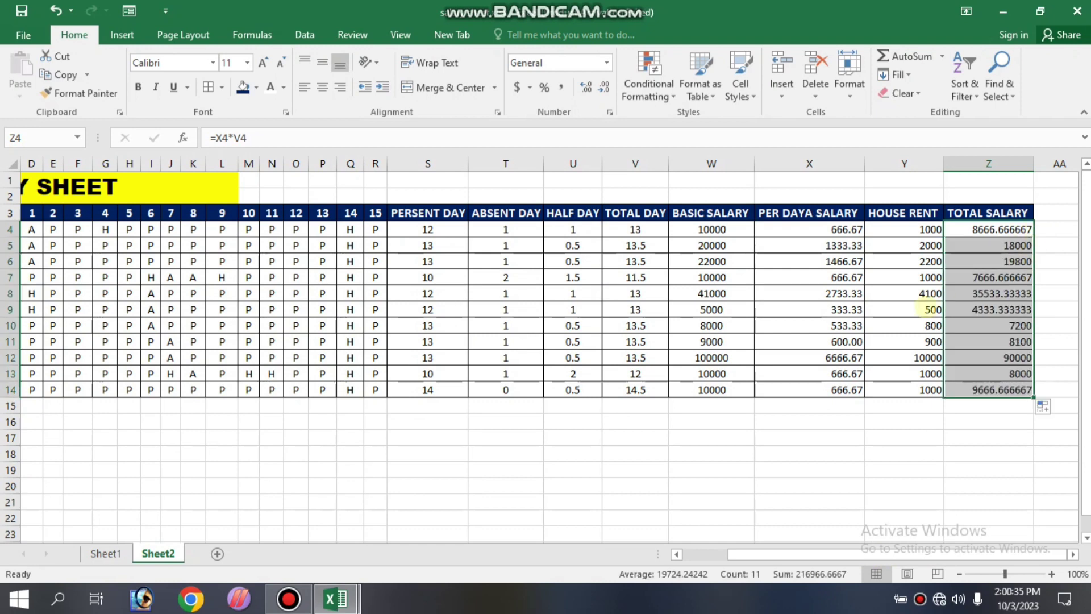
click(915, 310)
click(737, 309)
drag(798, 554, 657, 561)
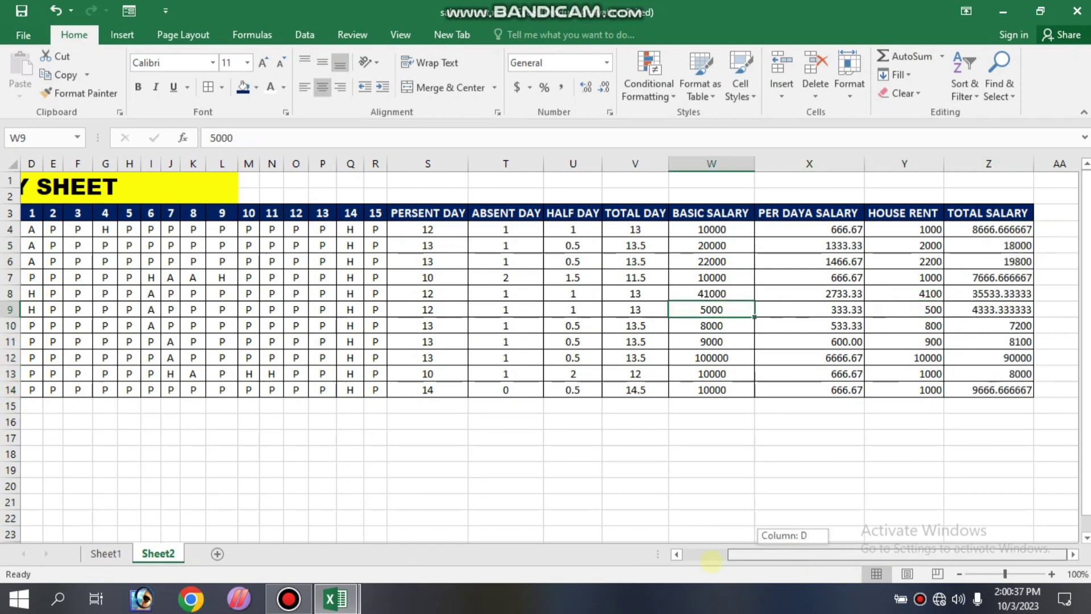
click(358, 311)
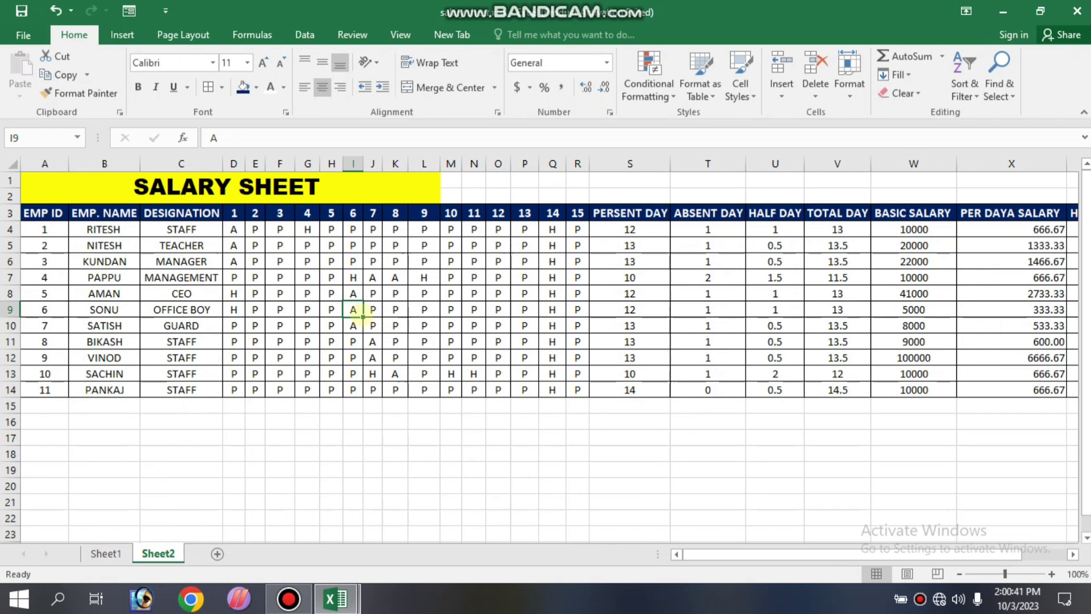